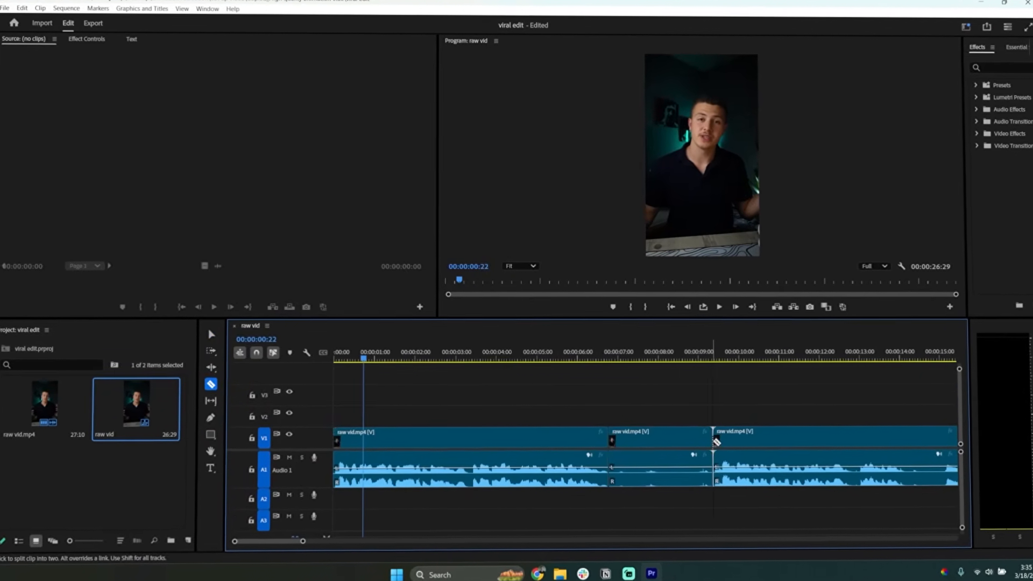
Delete the near-silent raw vid.mp4 segment between about 7 and 9 seconds and close the gap it leaves
key(v)
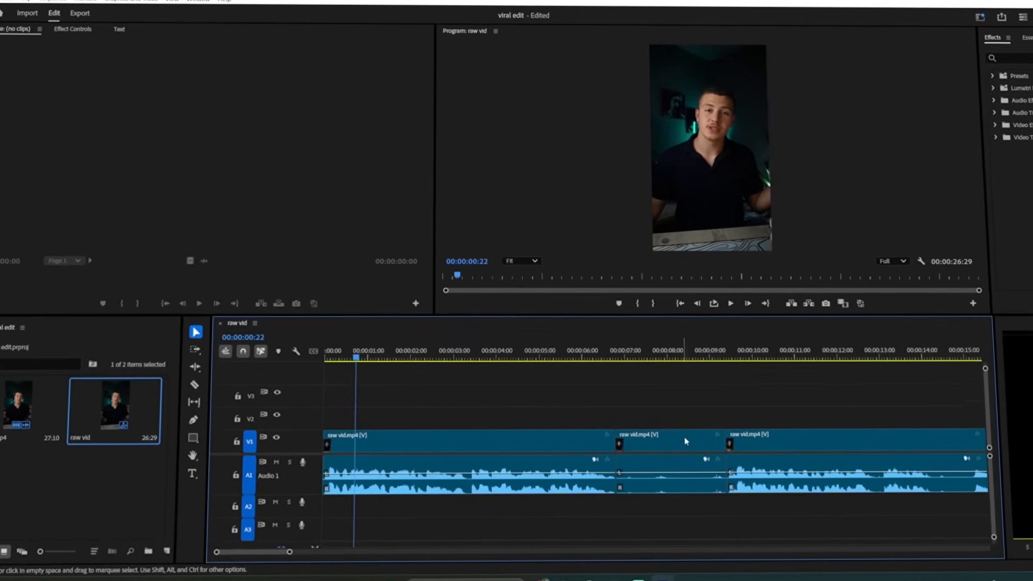
drag(641, 413, 671, 440)
key(Delete)
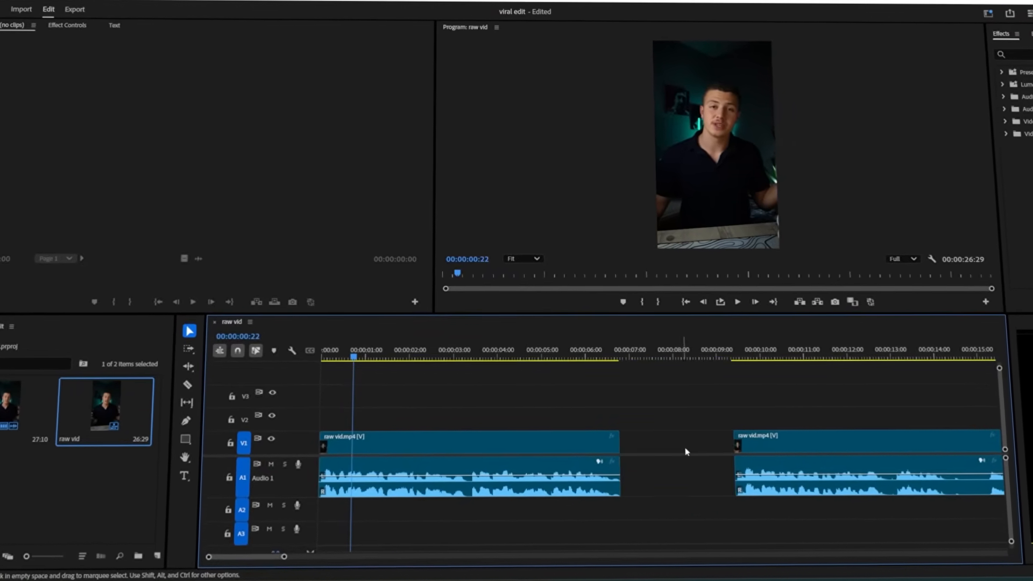
click(682, 445)
key(Delete)
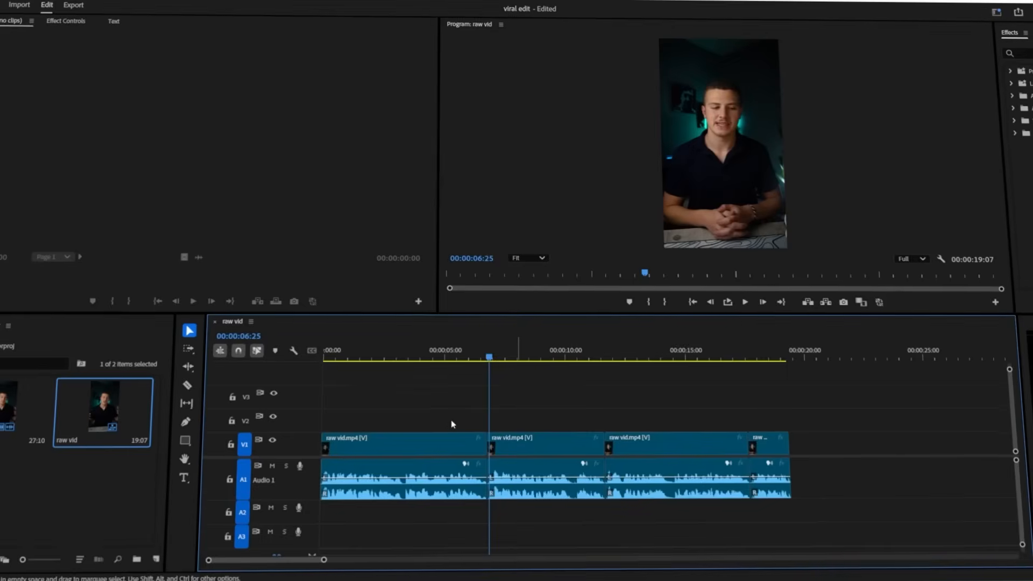
Make a J-cut on the second clip: trim only its video start, move its audio to A2 and butt the video against the first clip
scroll(454, 425, up, 3)
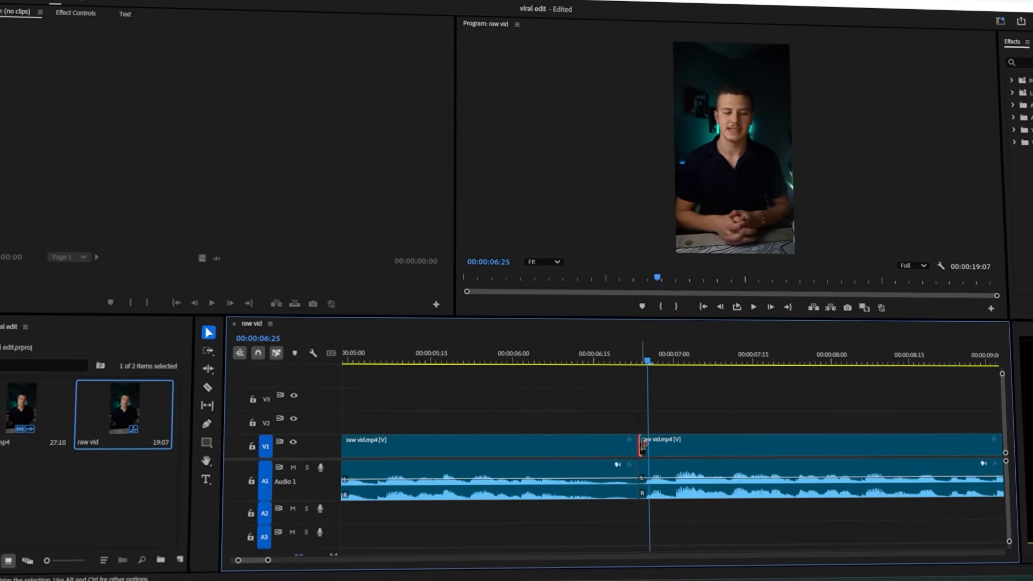
drag(640, 445, 667, 445)
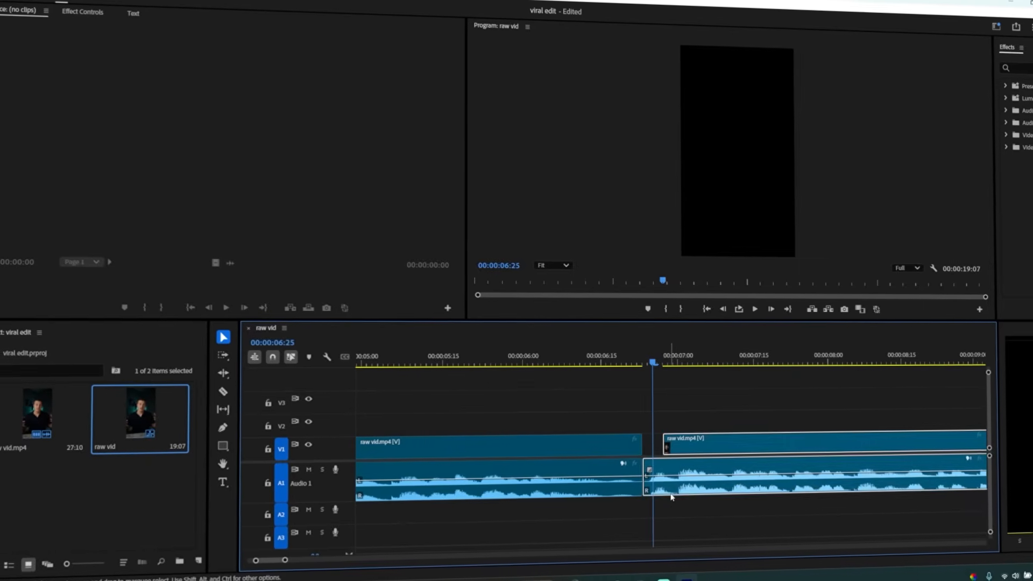
drag(671, 496, 650, 525)
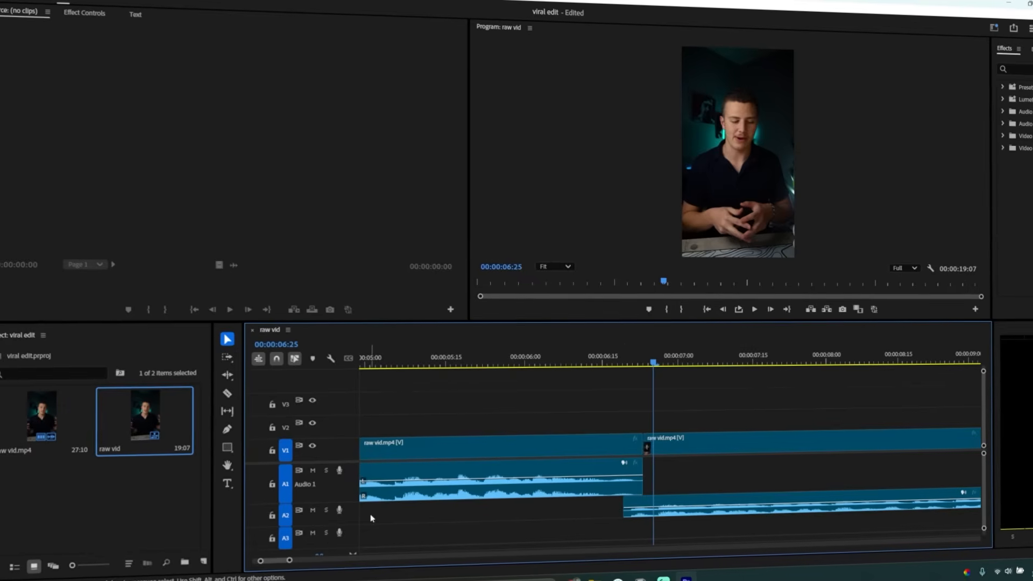
key(space)
Make a J-cut on the third clip by trimming its video start and closing the gap so its audio overlaps the second clip
scroll(764, 377, down, 5)
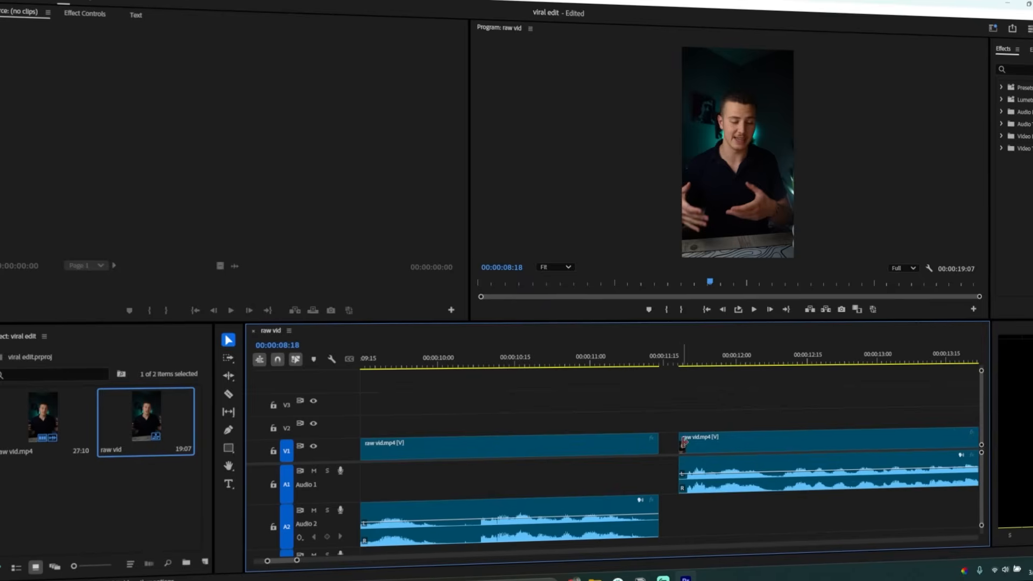
drag(681, 445, 699, 445)
drag(738, 445, 761, 510)
scroll(744, 460, down, 5)
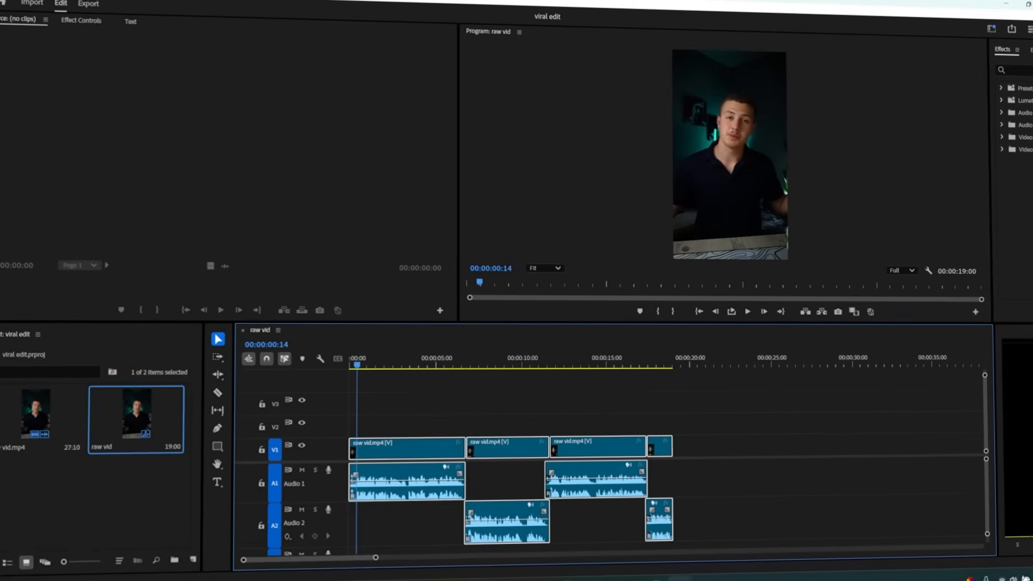
Transcribe the sequence and create subtitle captions from the transcript with a maximum length of 21 characters
click(233, 0)
click(214, 365)
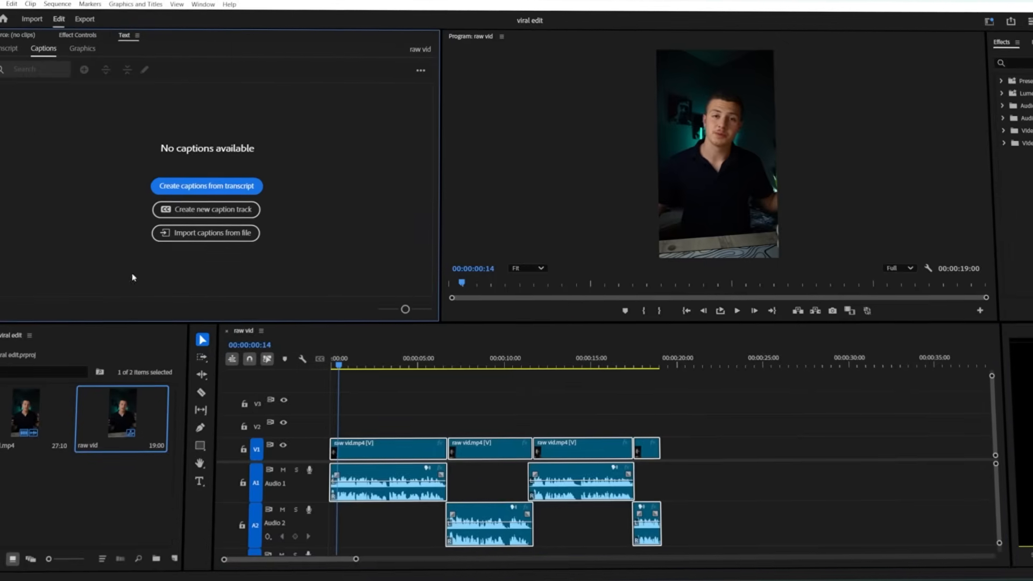
click(185, 189)
click(457, 299)
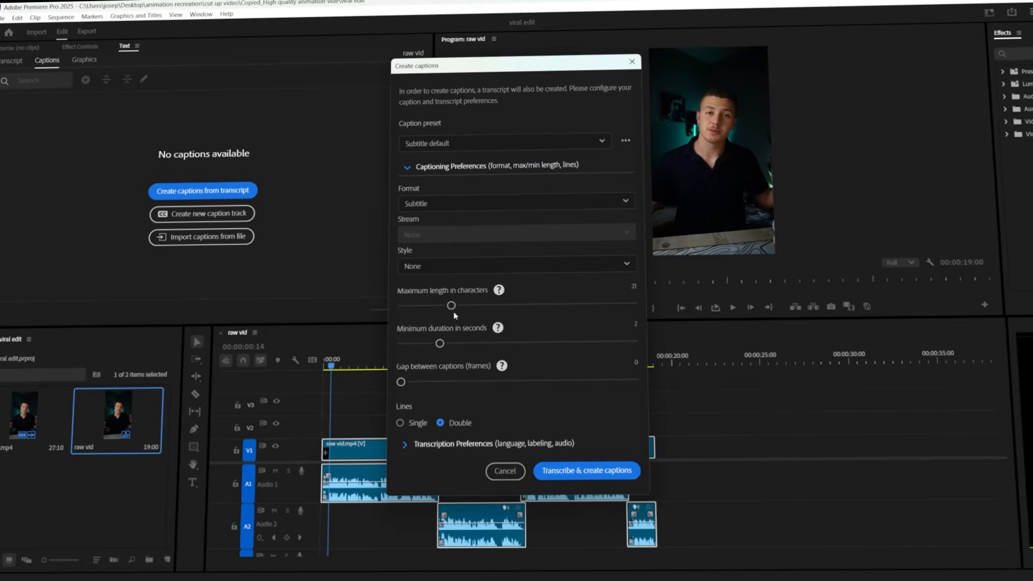
click(602, 476)
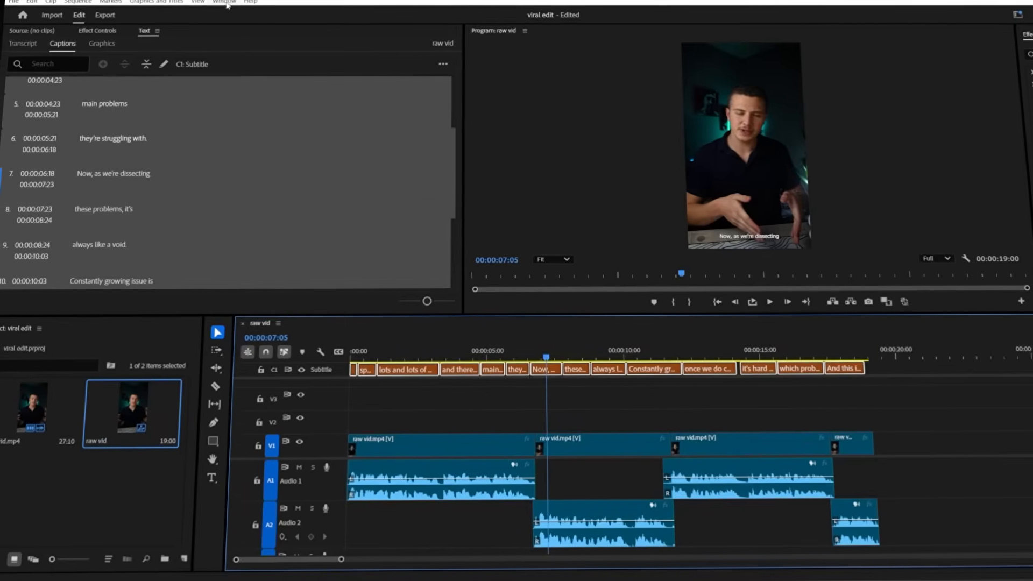
Show the properties of the selected captions and set their font to Nexa Extra Light
click(221, 2)
mouse_move(232, 13)
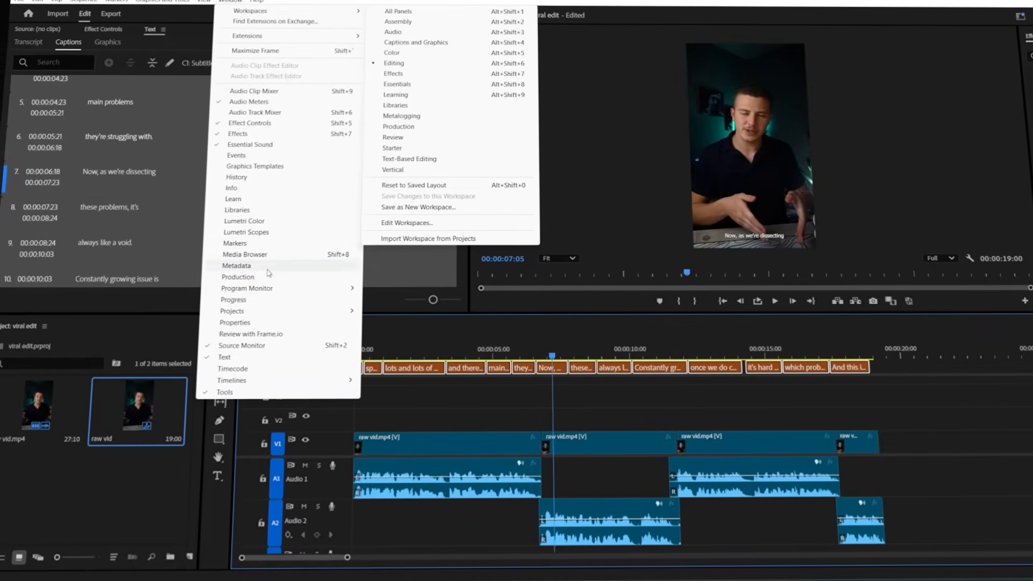
click(235, 323)
drag(474, 7, 381, 7)
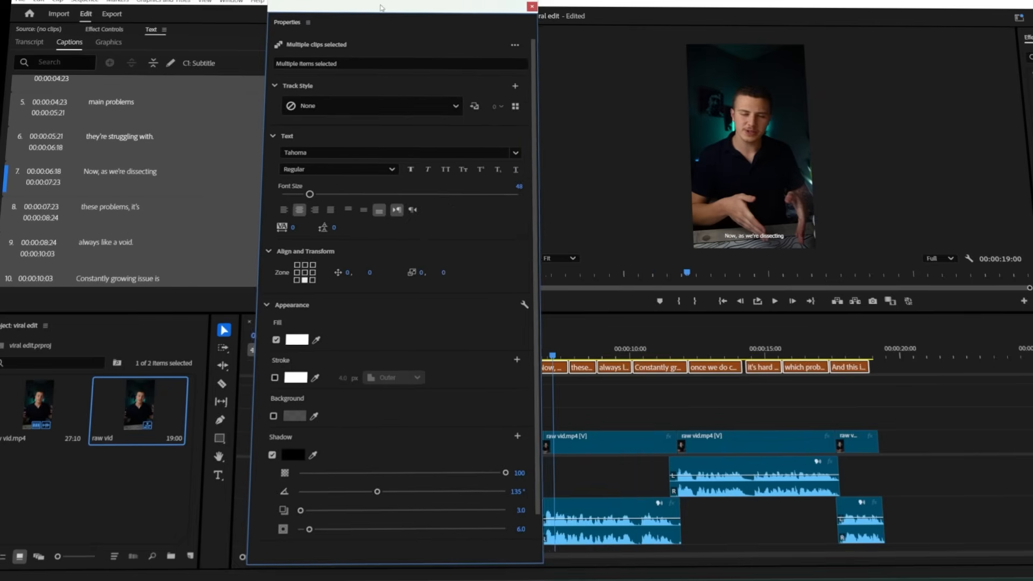
click(322, 153)
text(nexa)
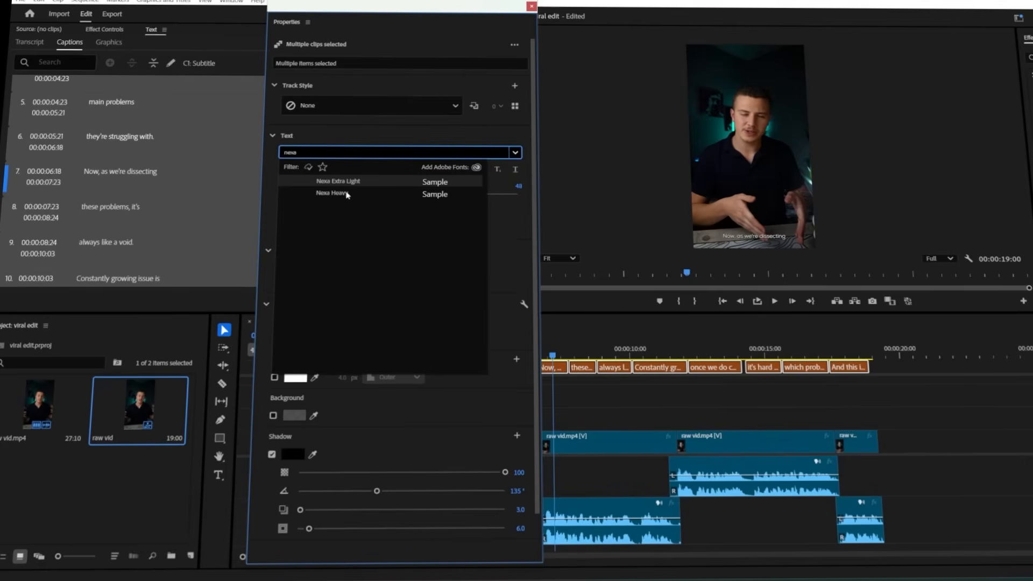
click(347, 193)
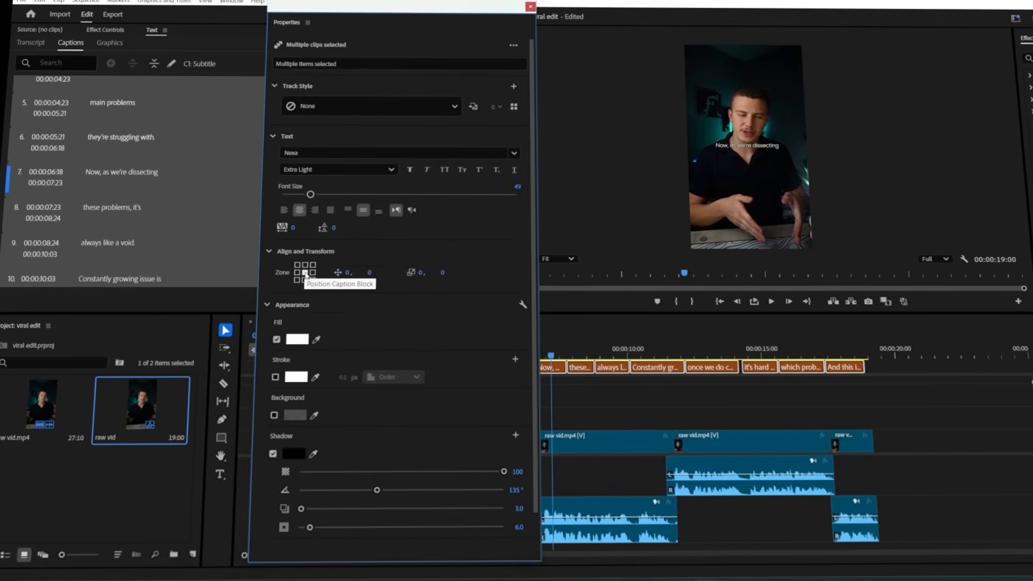
Offset the centred captions vertically to 240, turn off their shadow and close the properties
drag(370, 276, 455, 276)
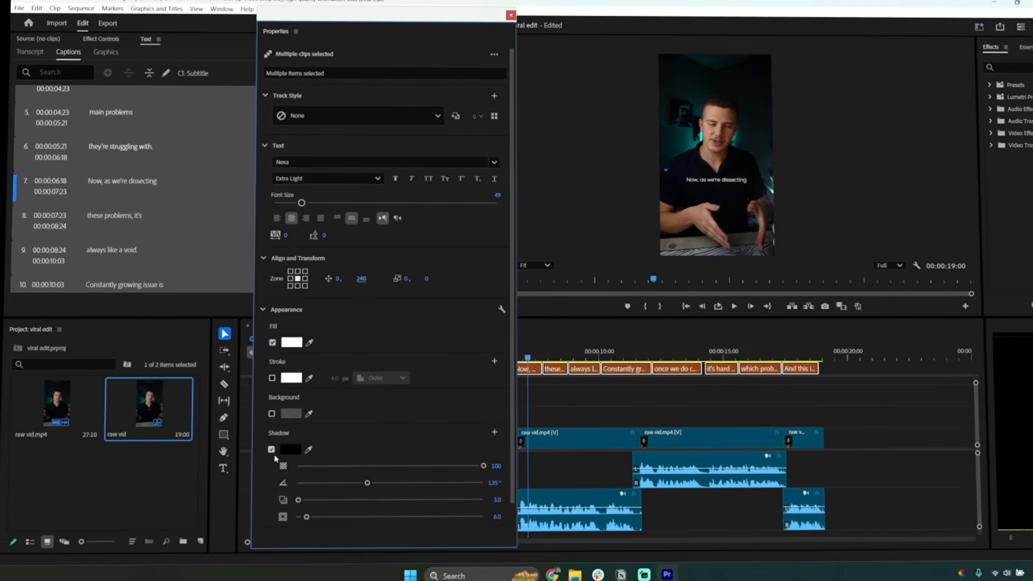
click(273, 451)
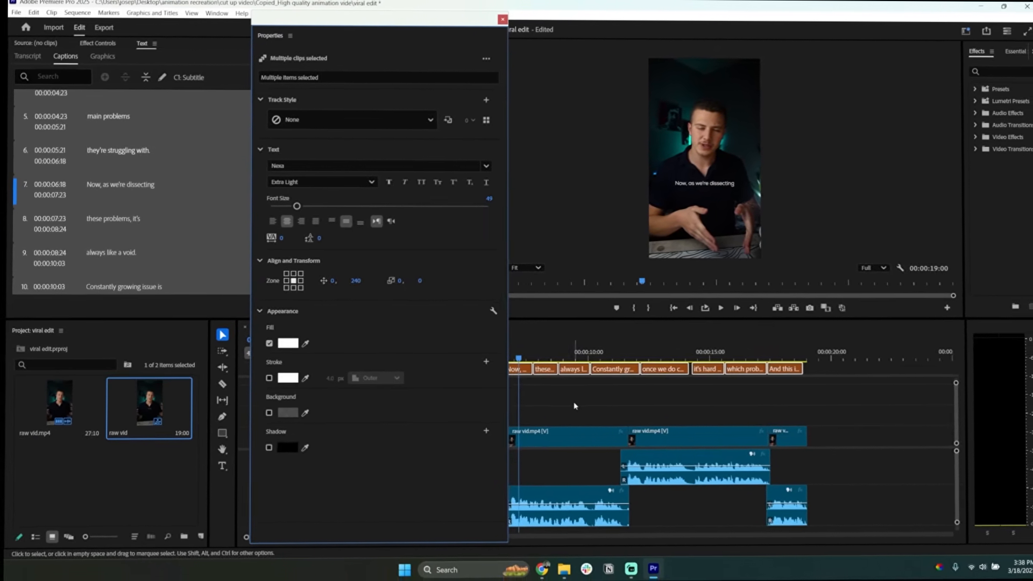
click(559, 387)
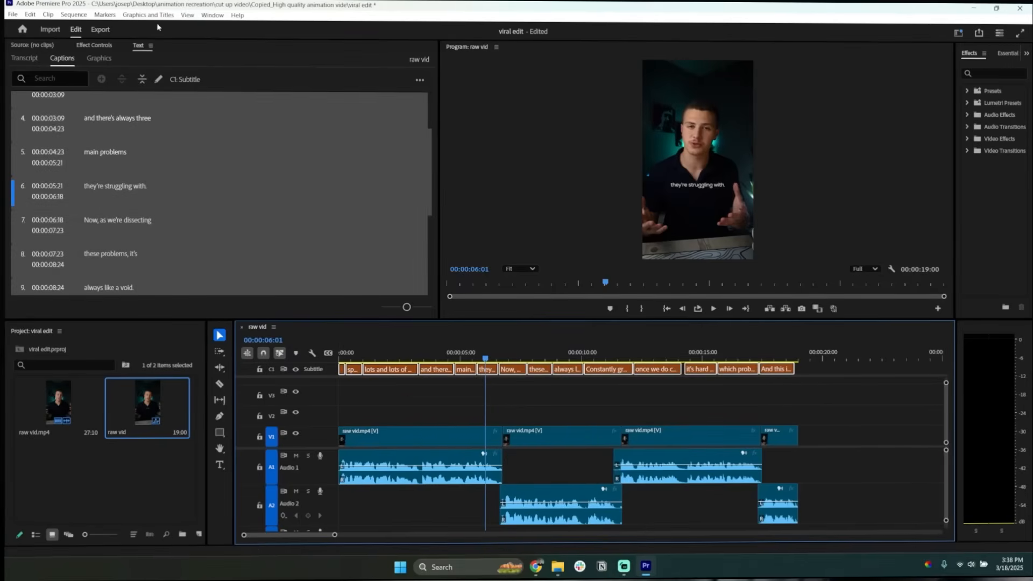
Upgrade the captions to graphics and move the resulting clips down to track V2
click(146, 15)
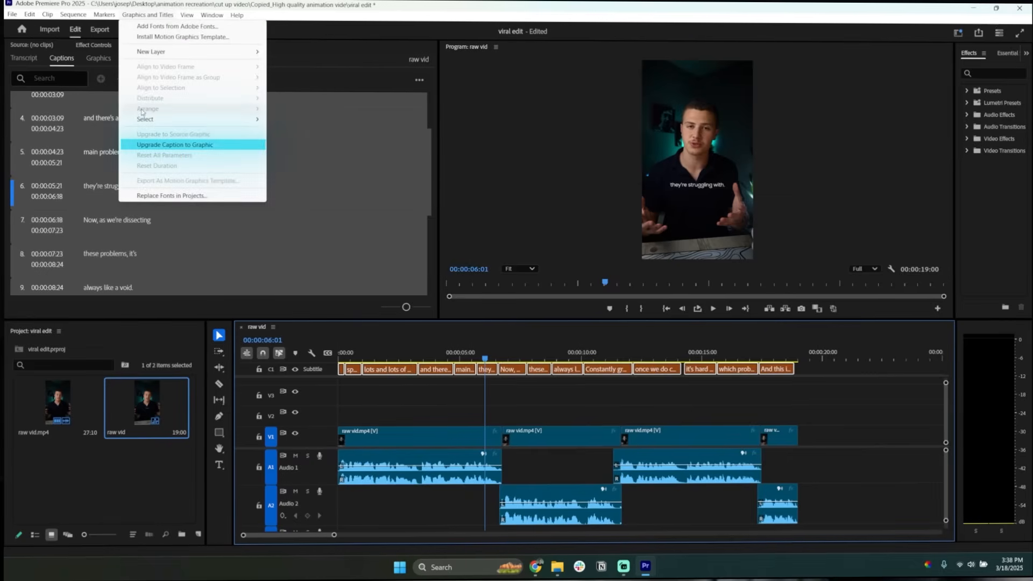
click(147, 146)
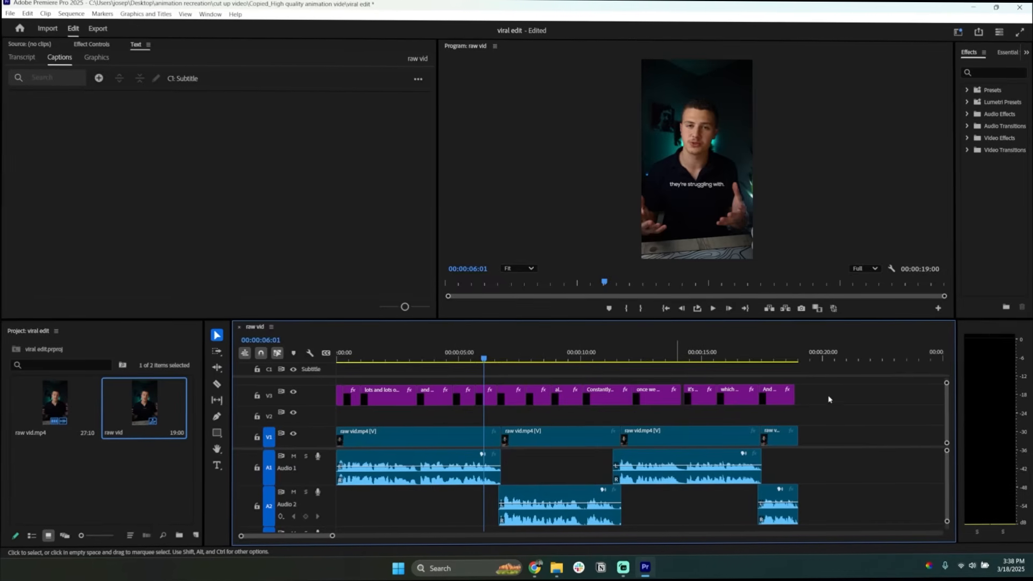
drag(828, 399, 354, 418)
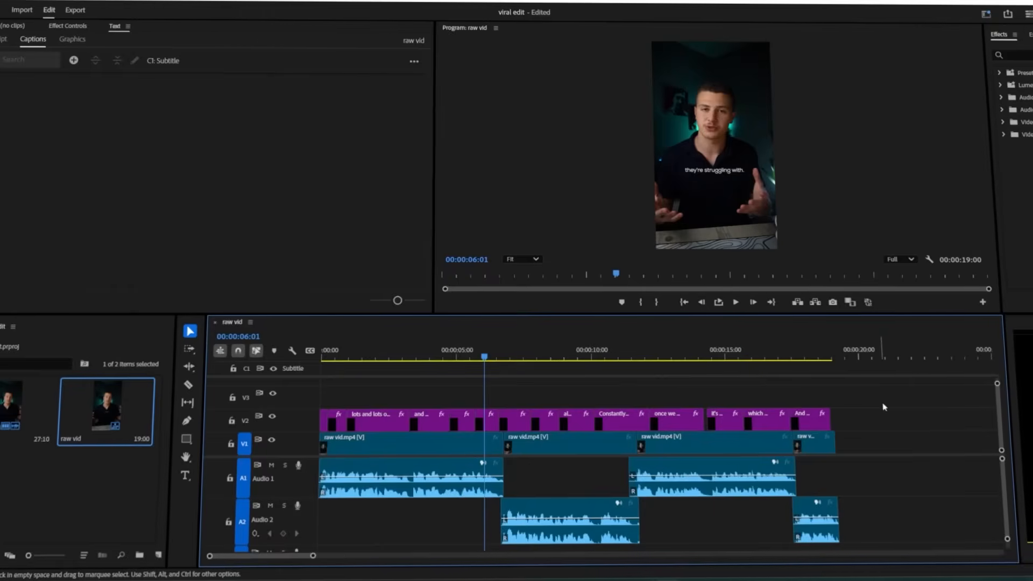
Replace all caption graphics, video and audio clips in the sequence with a linked After Effects composition
drag(882, 407, 322, 547)
right_click(394, 447)
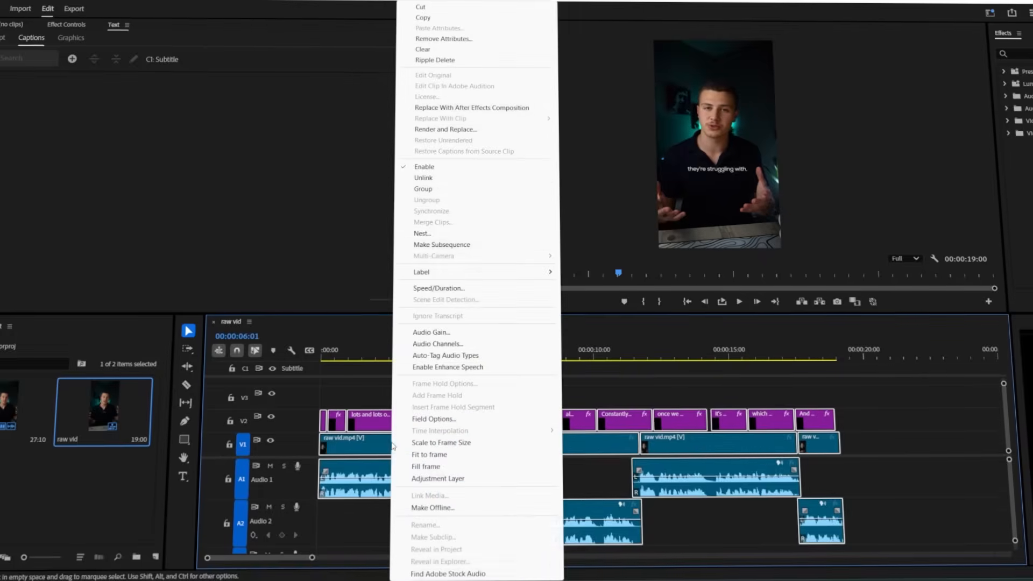
click(471, 107)
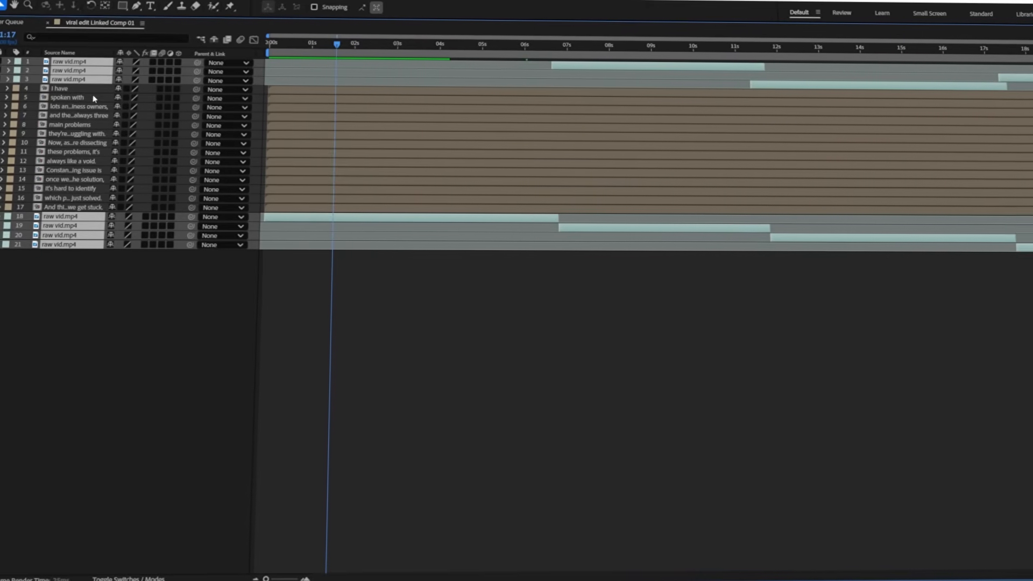
Move the caption layers to the top of the layer stack and arrange the raw vid.mp4 layers in time order
click(75, 89)
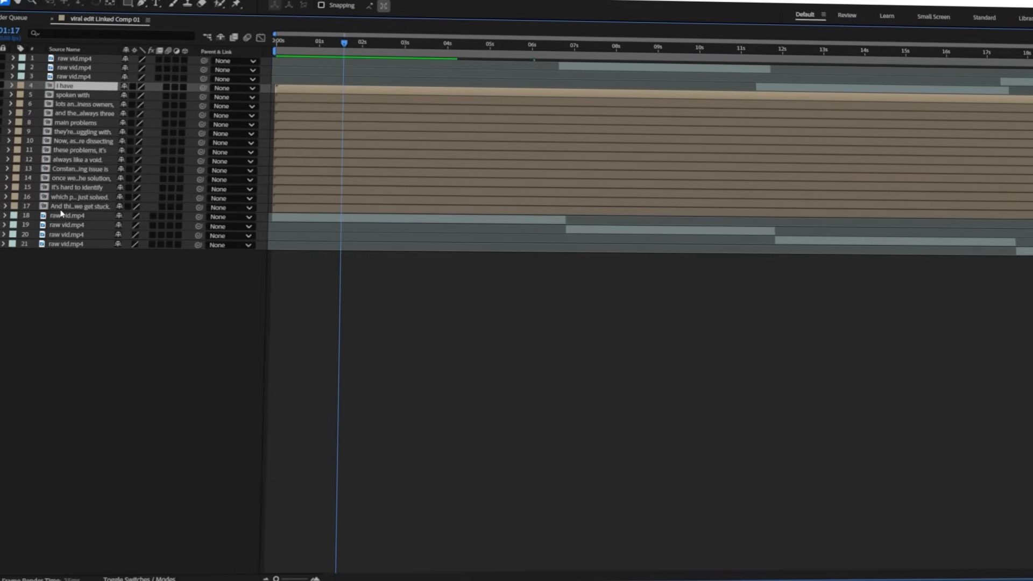
shift+click(61, 207)
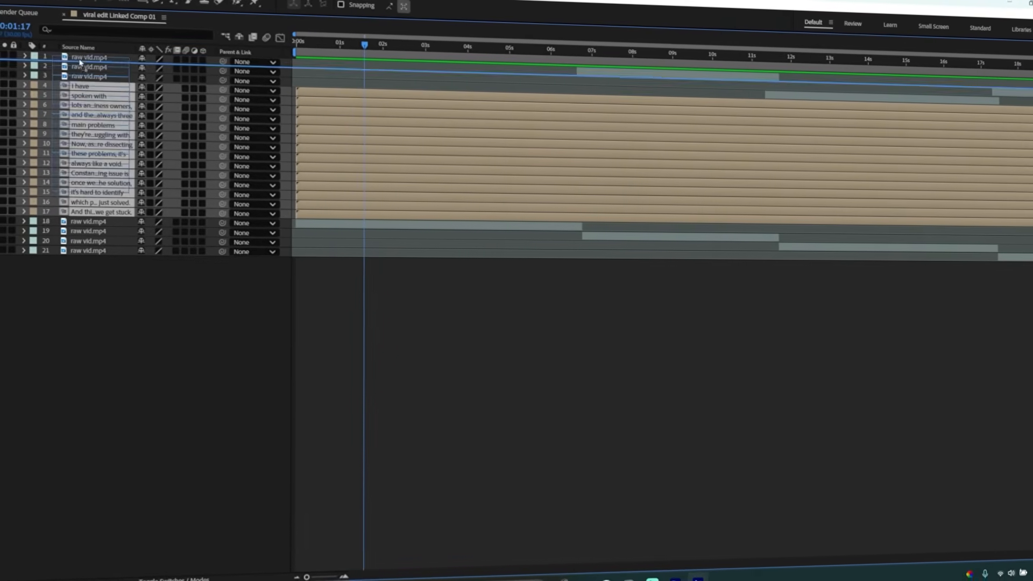
drag(81, 63, 81, 55)
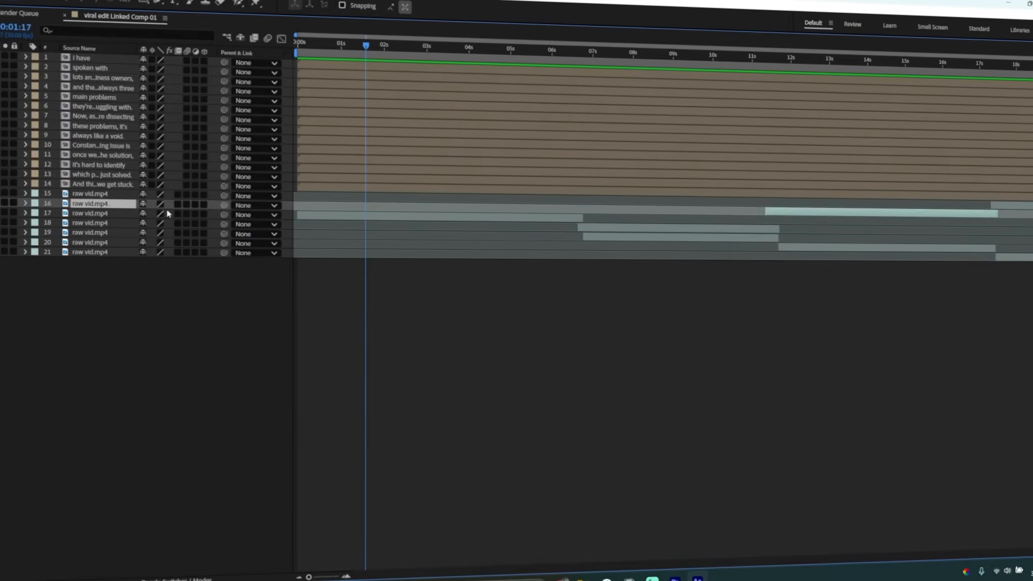
drag(882, 211, 882, 238)
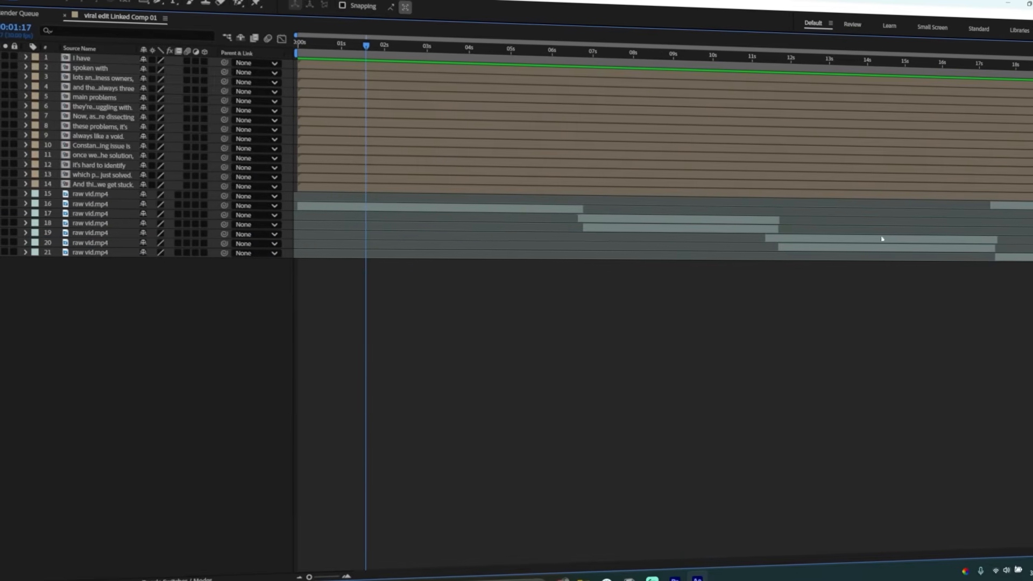
drag(114, 197, 103, 243)
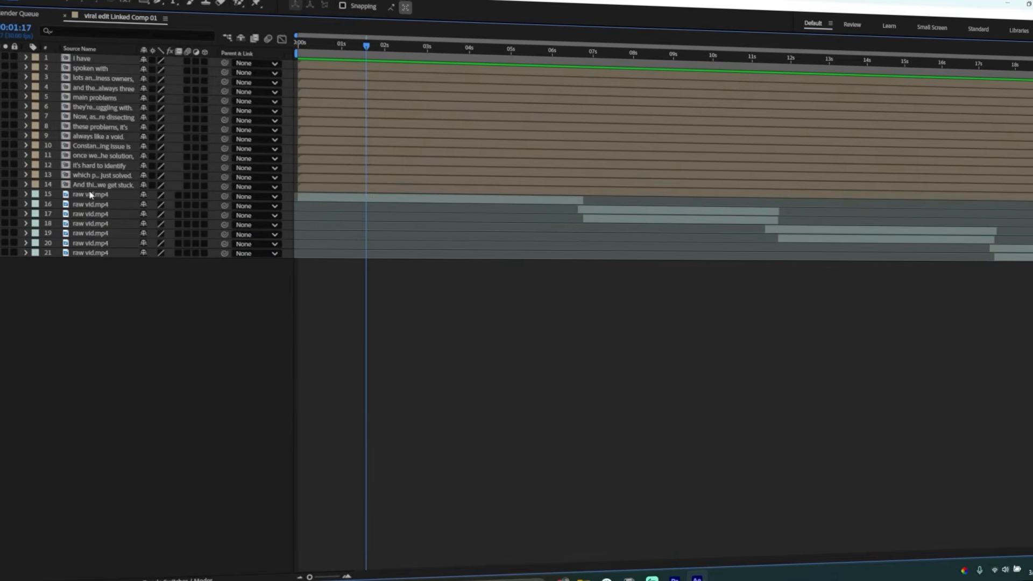
Un-precompose all the caption layers, copying the pre-comp attributes to the extracted layers
shift+click(98, 60)
click(83, 0)
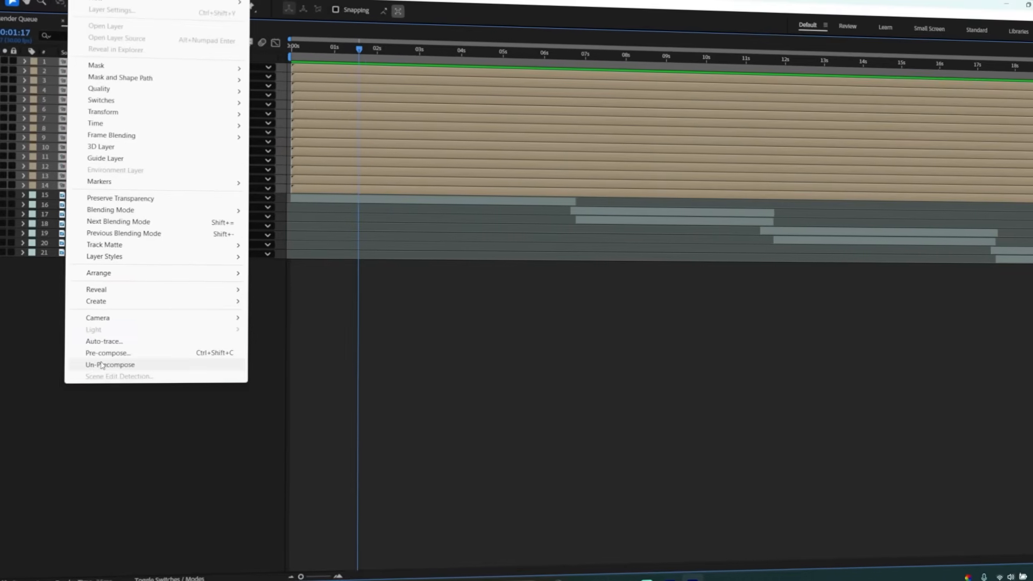
click(102, 365)
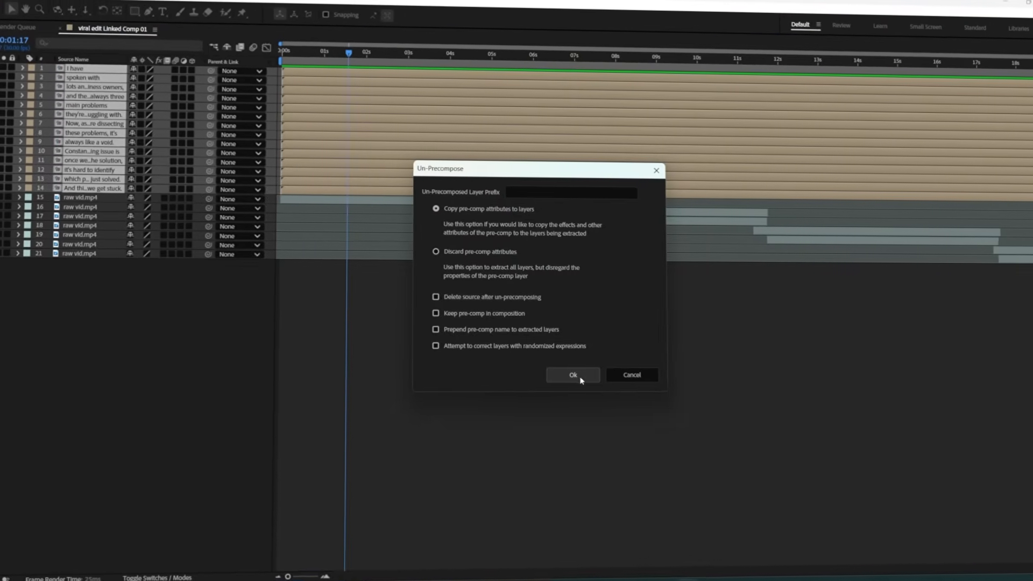
click(567, 373)
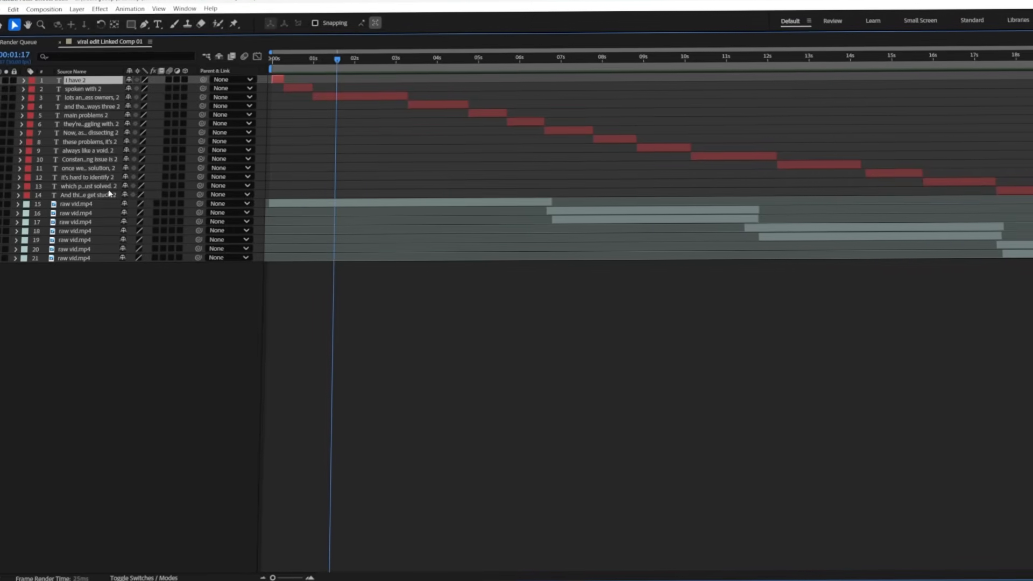
Move the first raw vid.mp4 layer up so it sits directly below the "they're struggling with" text layer
click(79, 207)
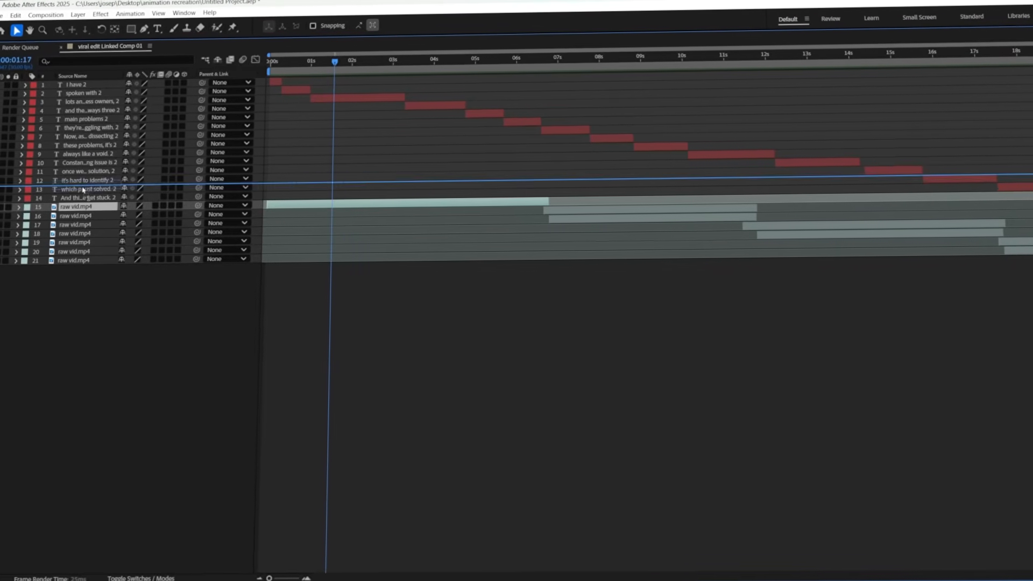
drag(91, 135, 90, 136)
click(529, 124)
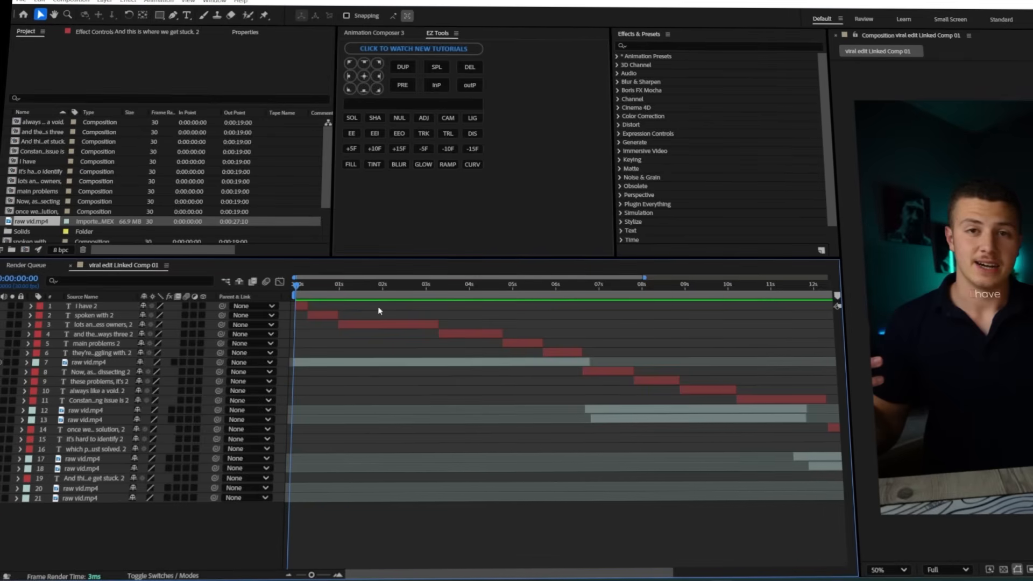
Reveal the Position of the first three text layers and lower them to a vertical position of about 1130
click(362, 330)
shift+click(299, 305)
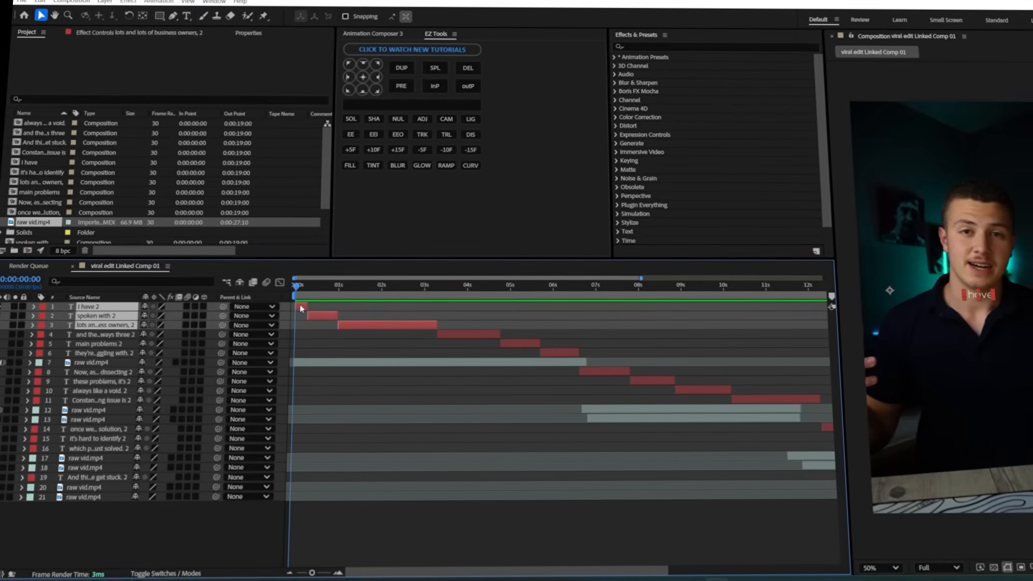
key(p)
drag(168, 317, 267, 319)
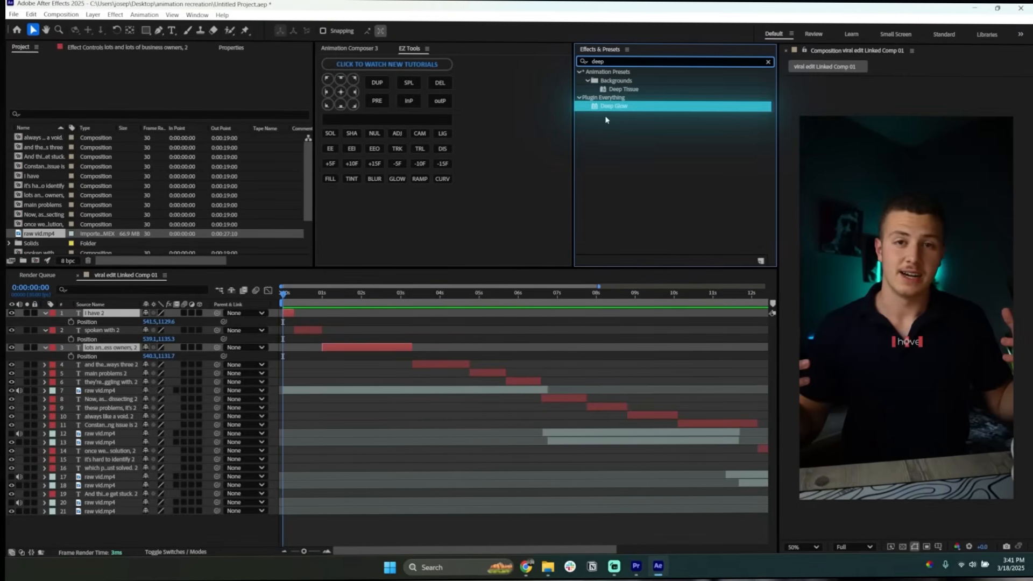
Apply Deep Glow to the "I have 2" text layer and copy the effect onto the "spoken with 2" and "lots and lots of business owners" layers
drag(520, 155, 291, 317)
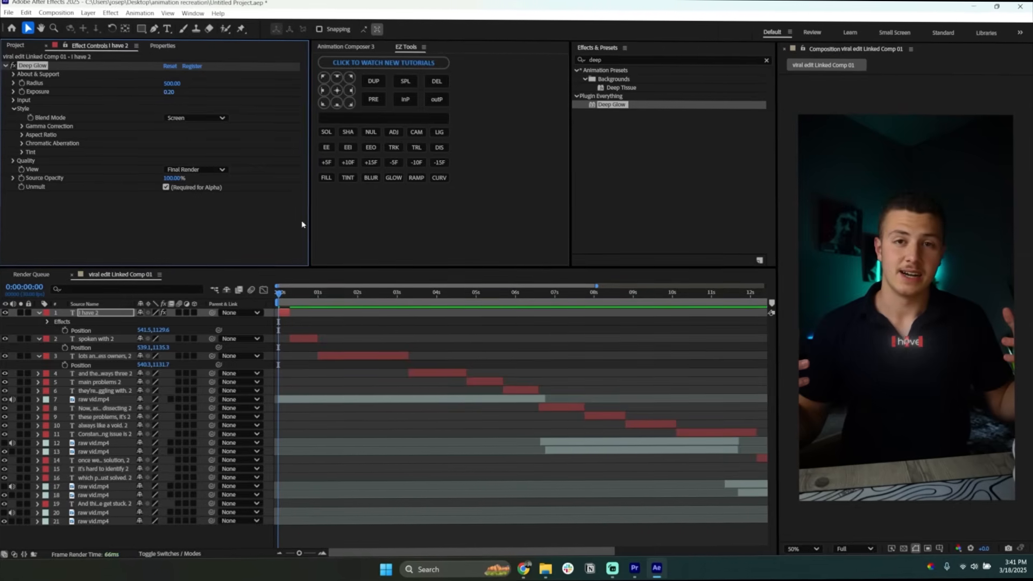
click(297, 339)
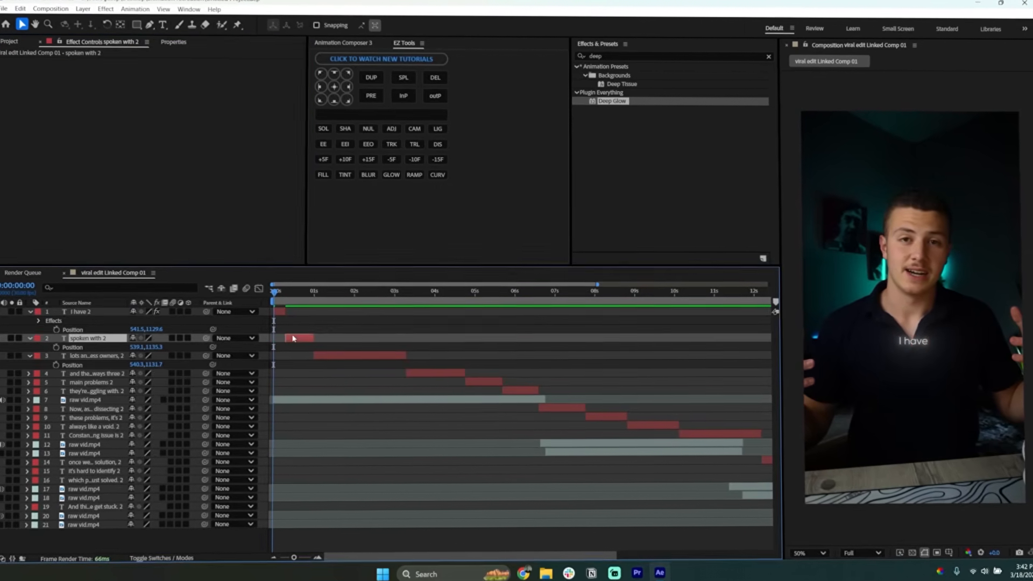
shift+click(378, 356)
key(ctrl+v)
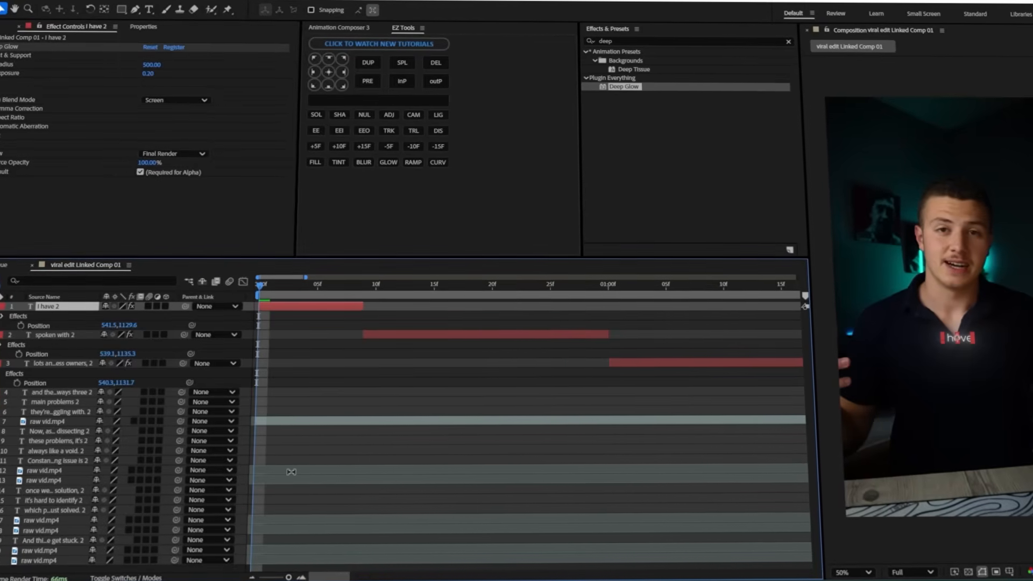
Animate the "I have 2" layer's Scale from 0% at the start to 100% at frame 7, eased with a speed curve peaking early
key(s)
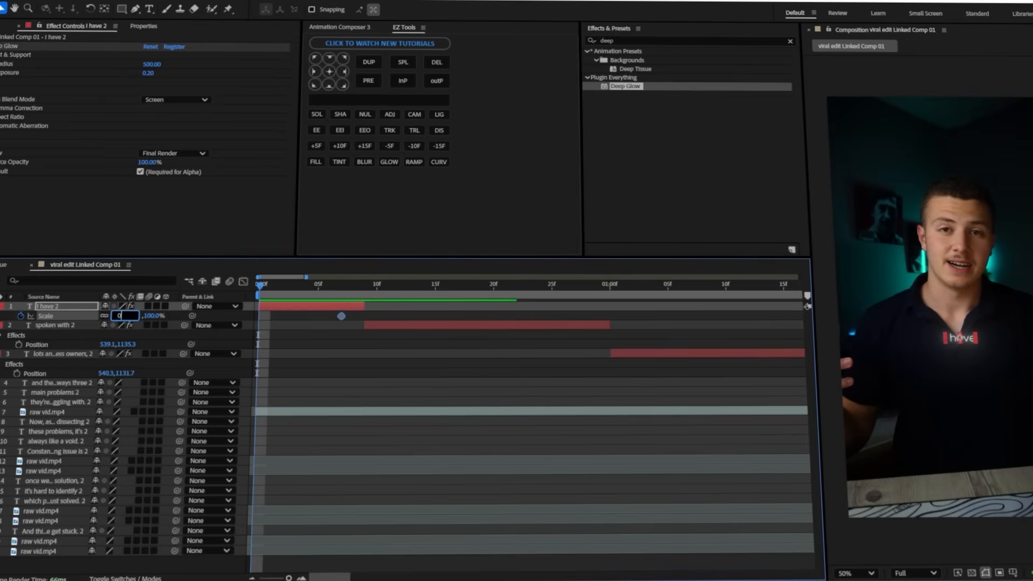
click(243, 280)
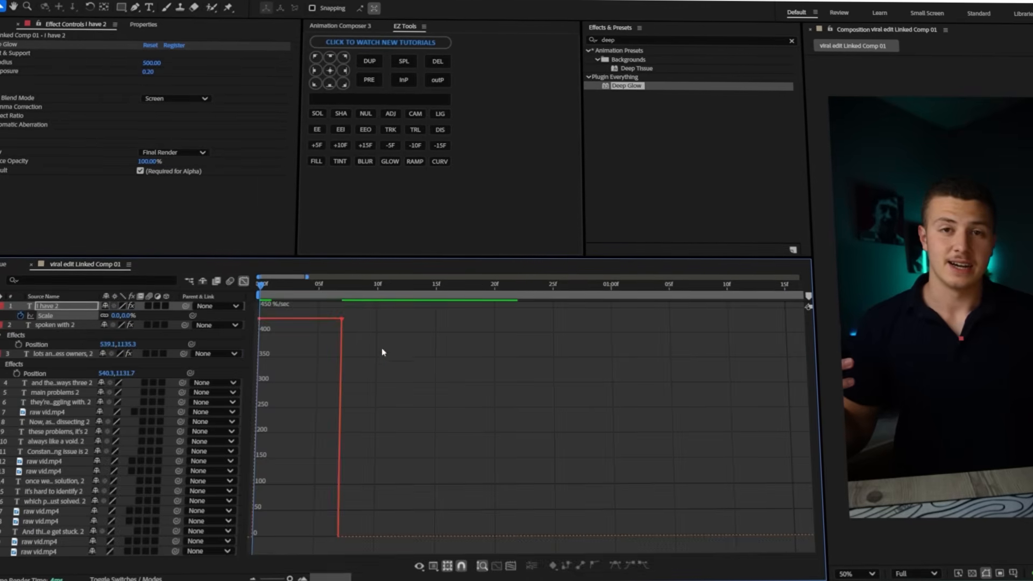
key(F9)
drag(328, 534, 273, 538)
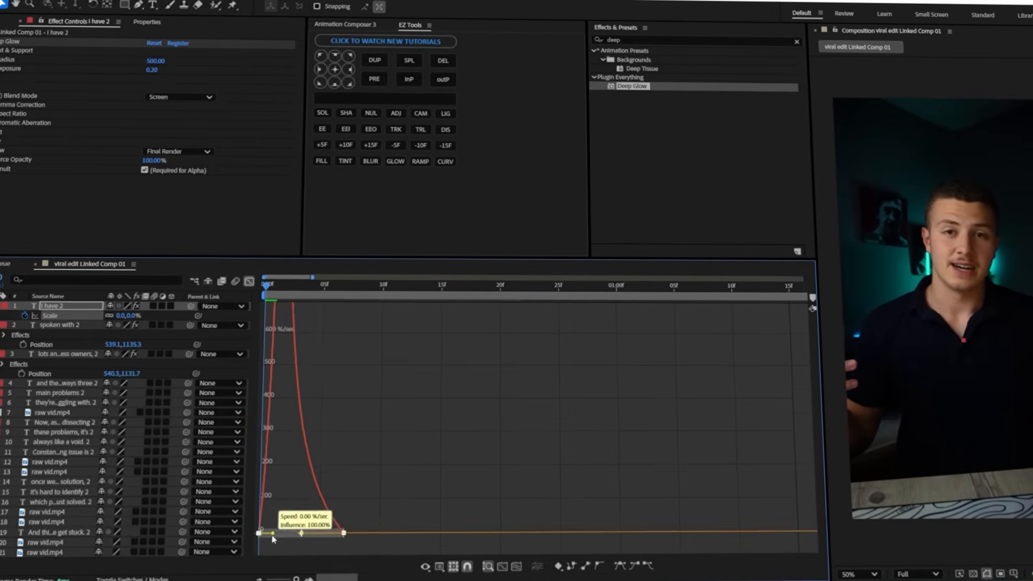
click(251, 282)
Keyframe the "I have 2" layer's Opacity from 0% at the start to 100% at frame 7, aligned with its Scale keyframes
click(309, 308)
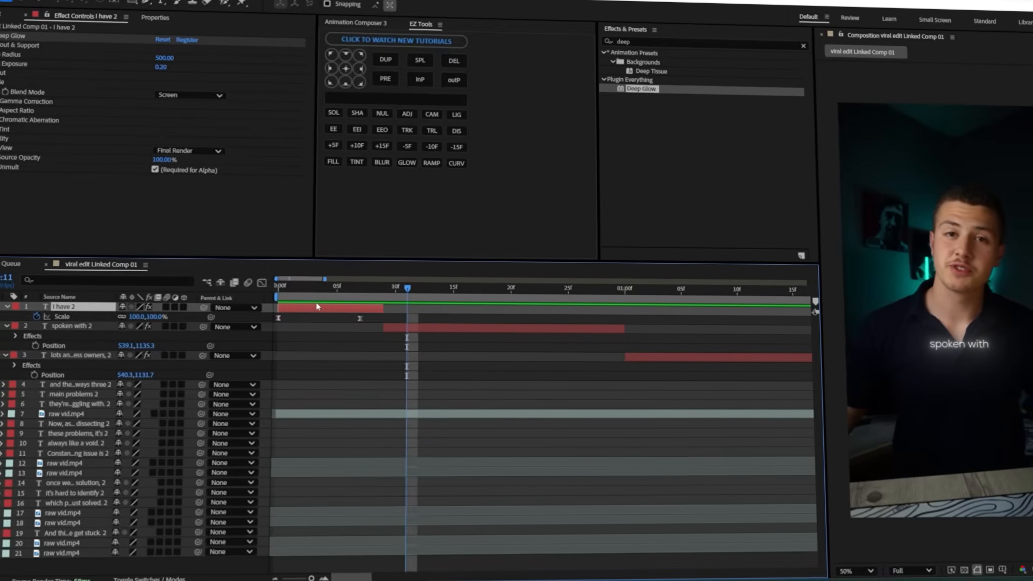
key(t)
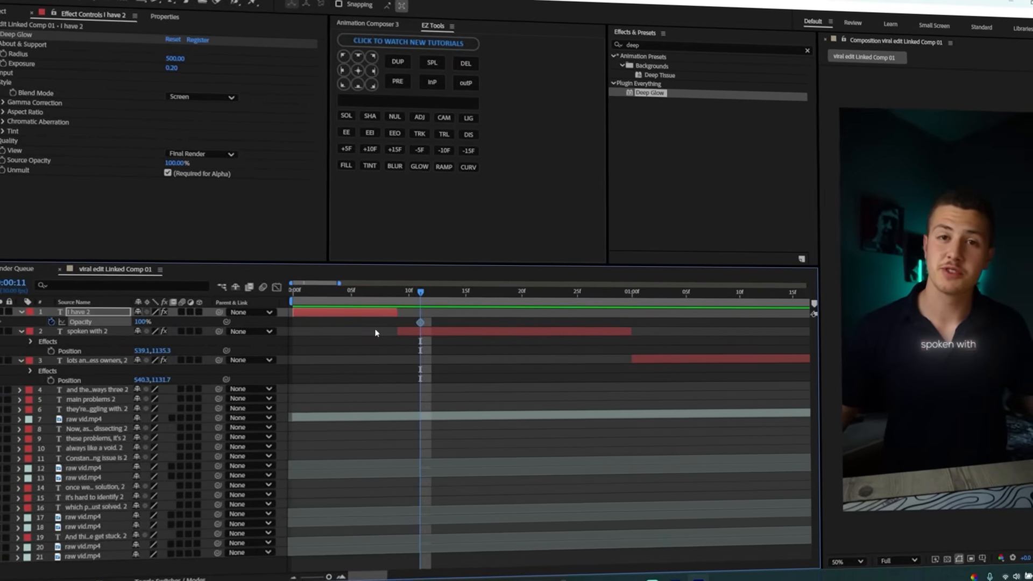
drag(420, 322, 350, 325)
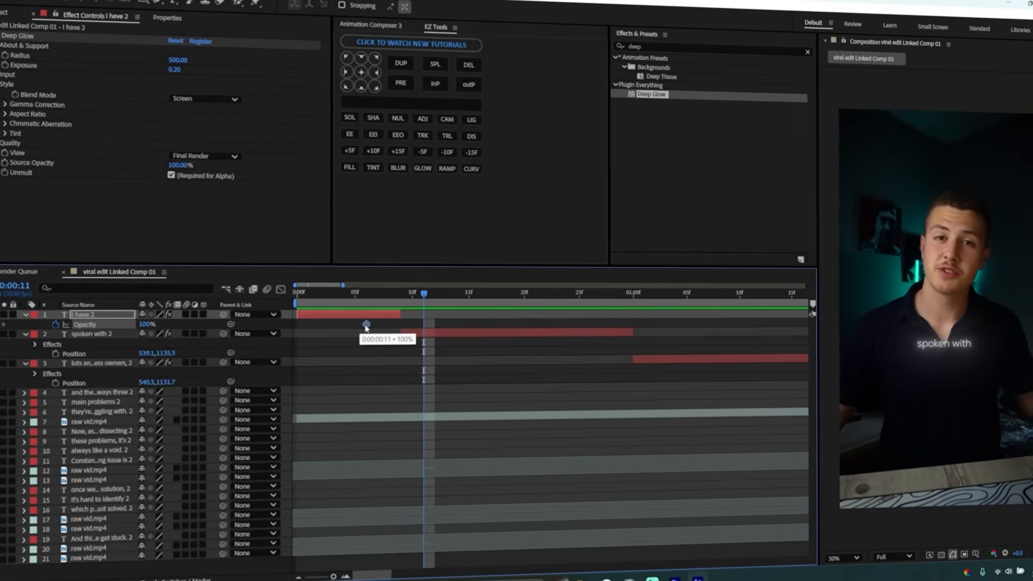
key(Home)
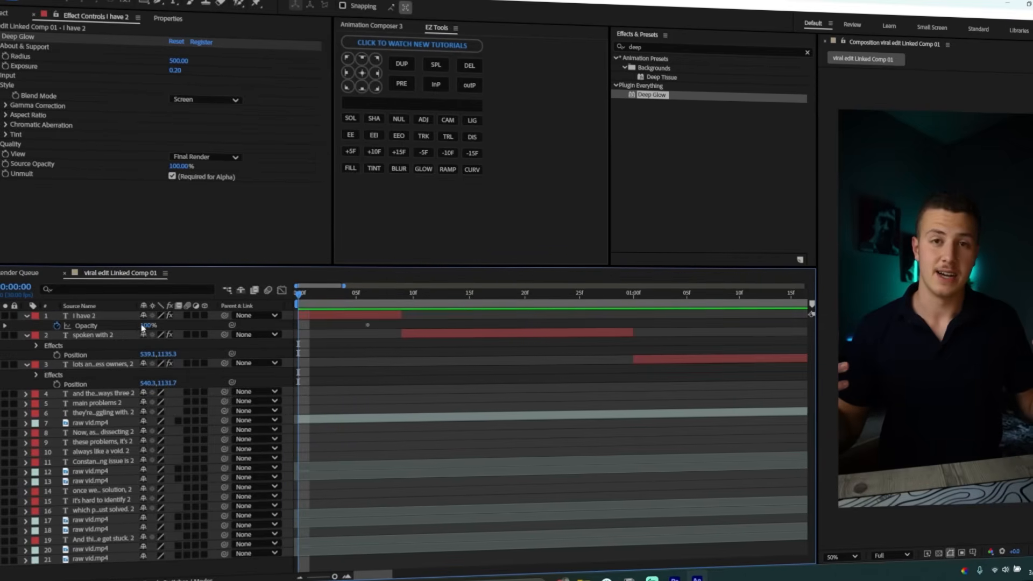
drag(367, 325, 378, 325)
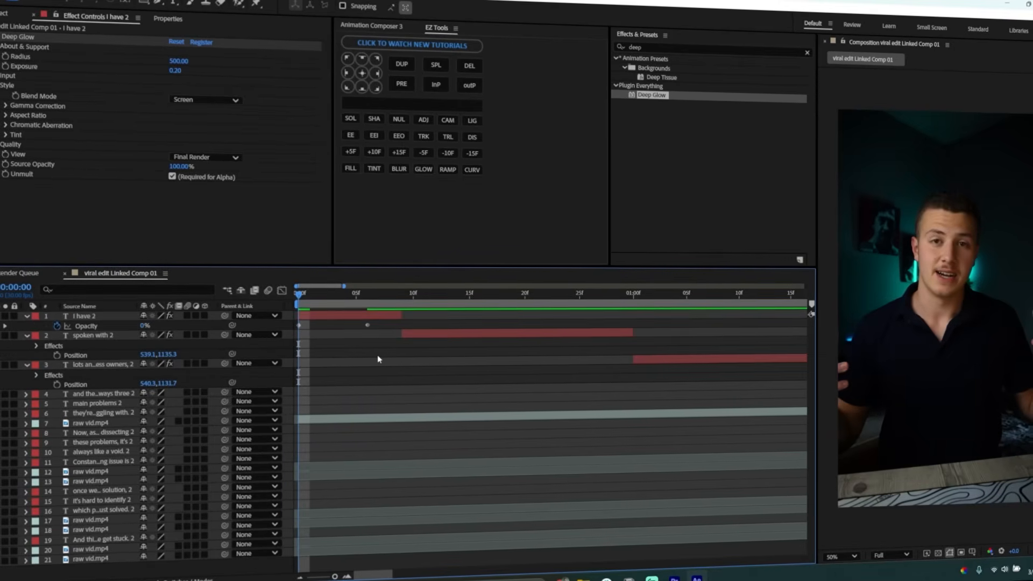
key(shift+s)
Copy the Scale and Opacity animation to the starts of the "spoken with 2" and "lots and lots of business owners" layers, and preview it
click(411, 344)
click(404, 305)
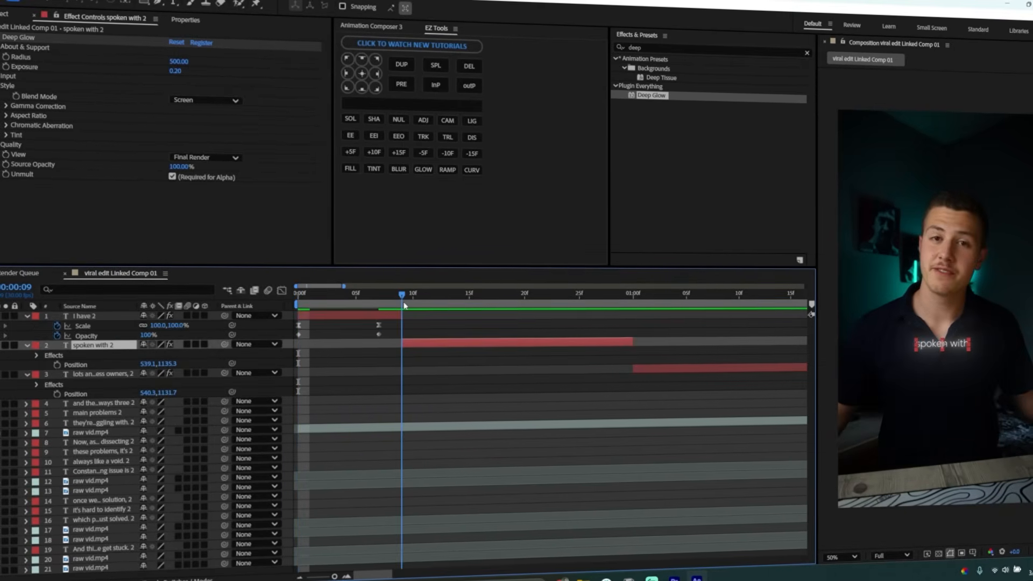
click(634, 306)
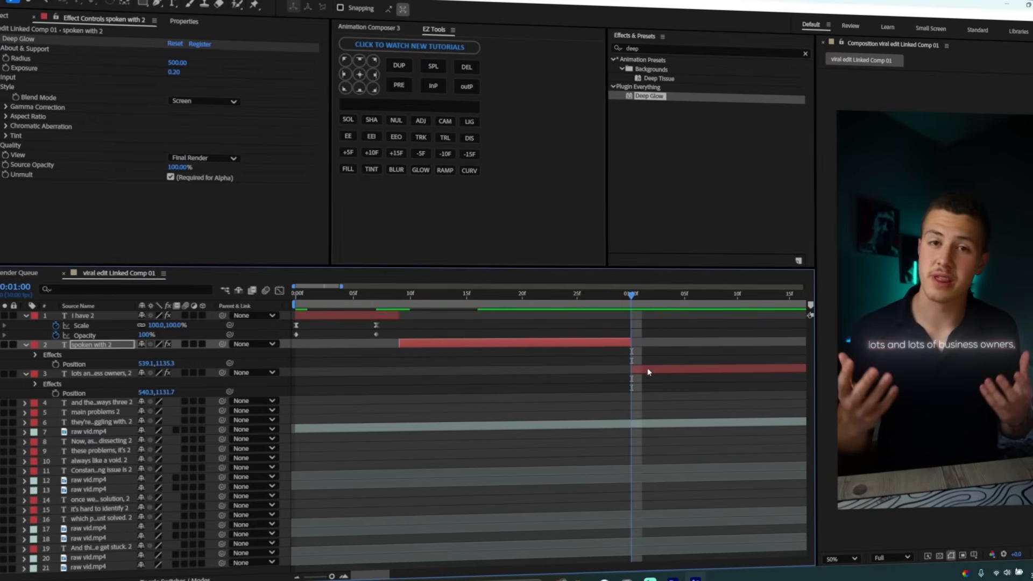
click(639, 369)
key(semicolon)
key(space)
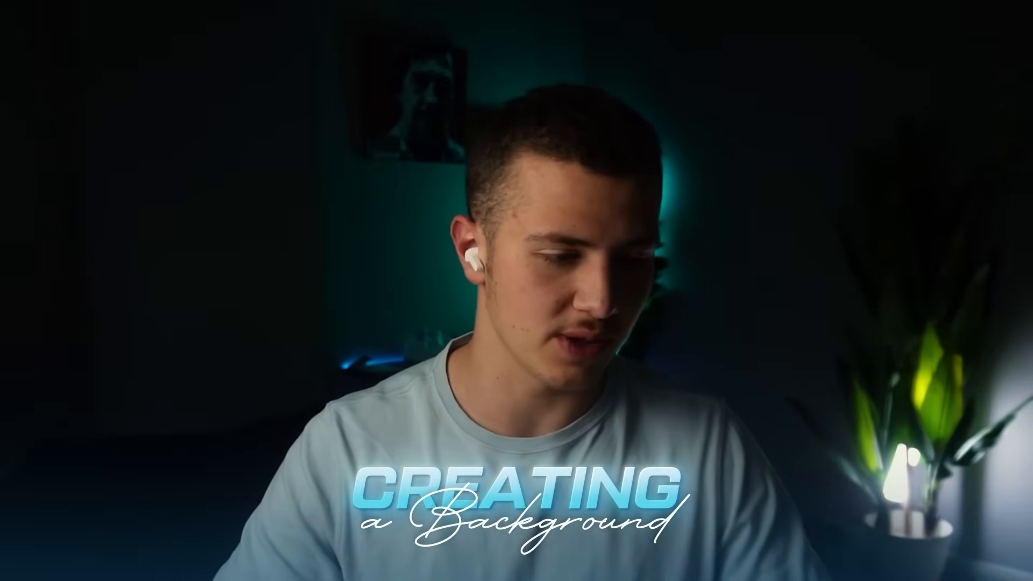
Create a black solid above the "and there's always three 2" layer, spanning from that caption's start to the end of the raw vid.mp4 clip
right_click(158, 423)
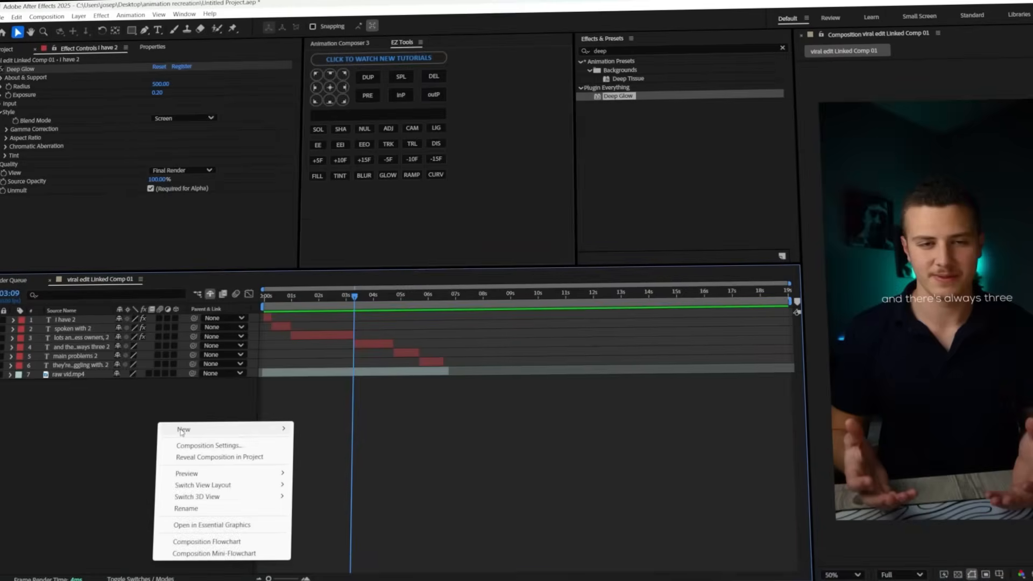
mouse_move(226, 430)
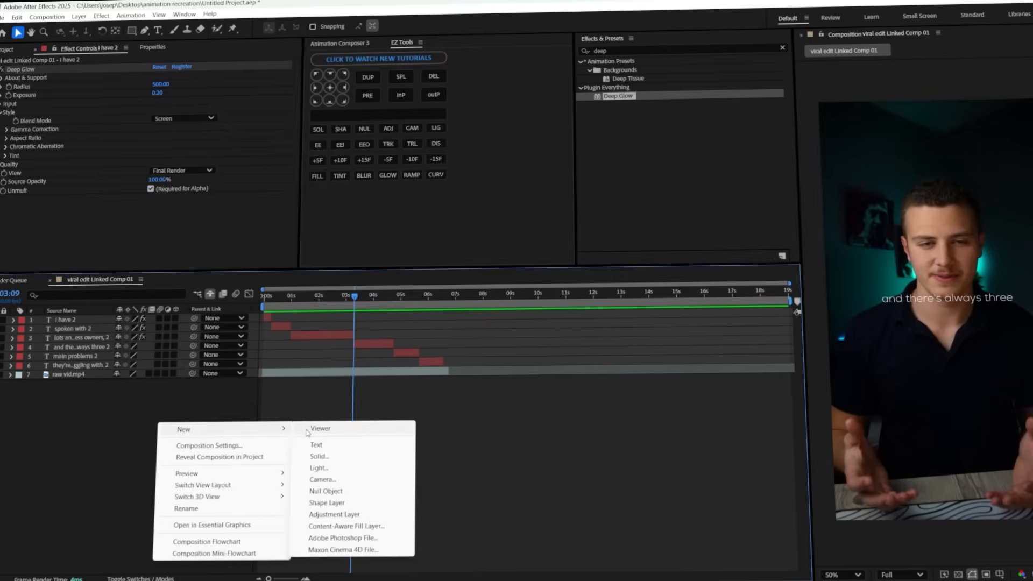
click(326, 459)
click(596, 385)
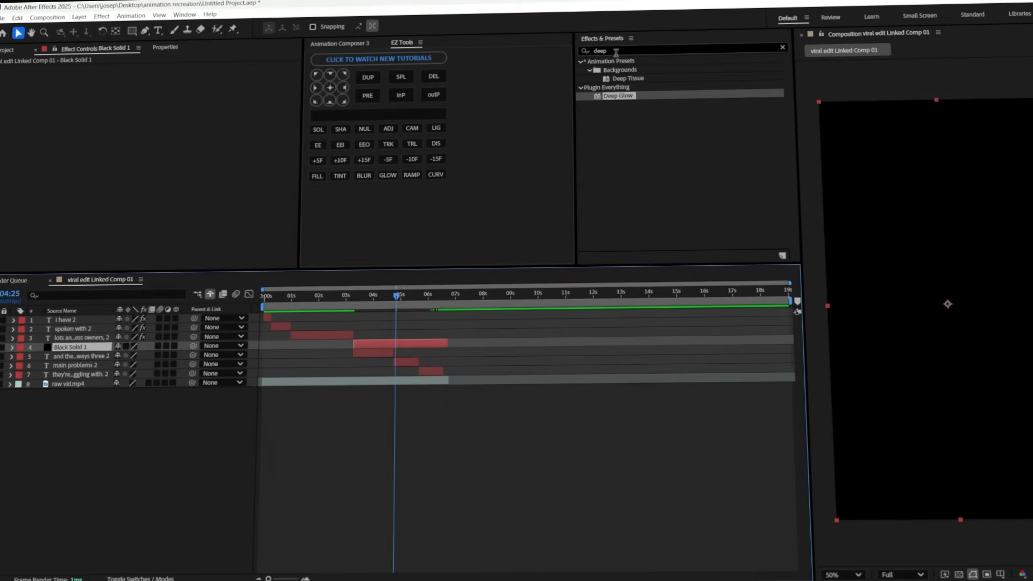
Find the 4-Color Gradient effect and apply it to the black solid
key(ctrl+5)
text(4-colo)
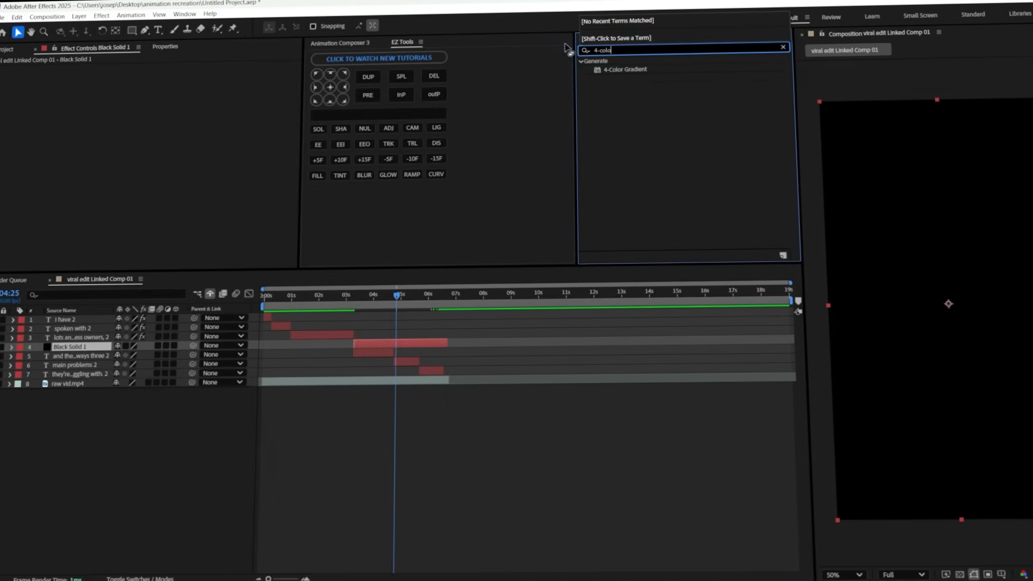
click(621, 70)
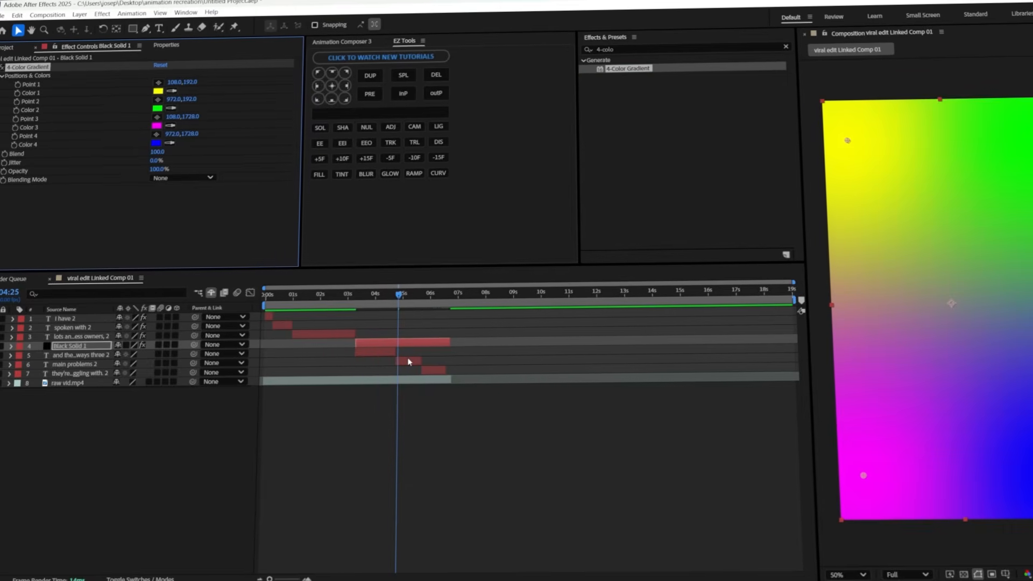
Set all four colors of the solid's gradient to black
click(157, 90)
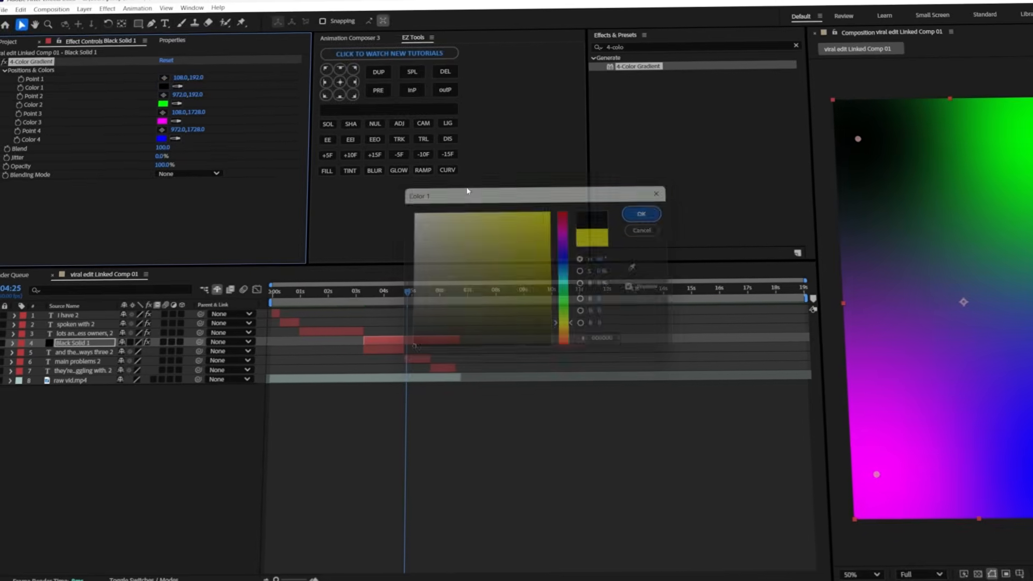
click(175, 104)
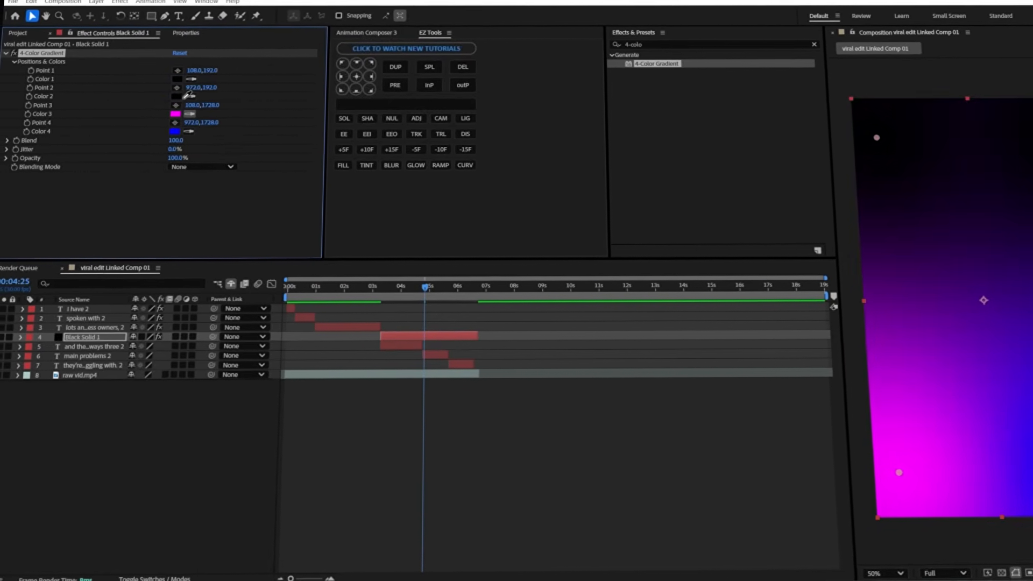
click(183, 109)
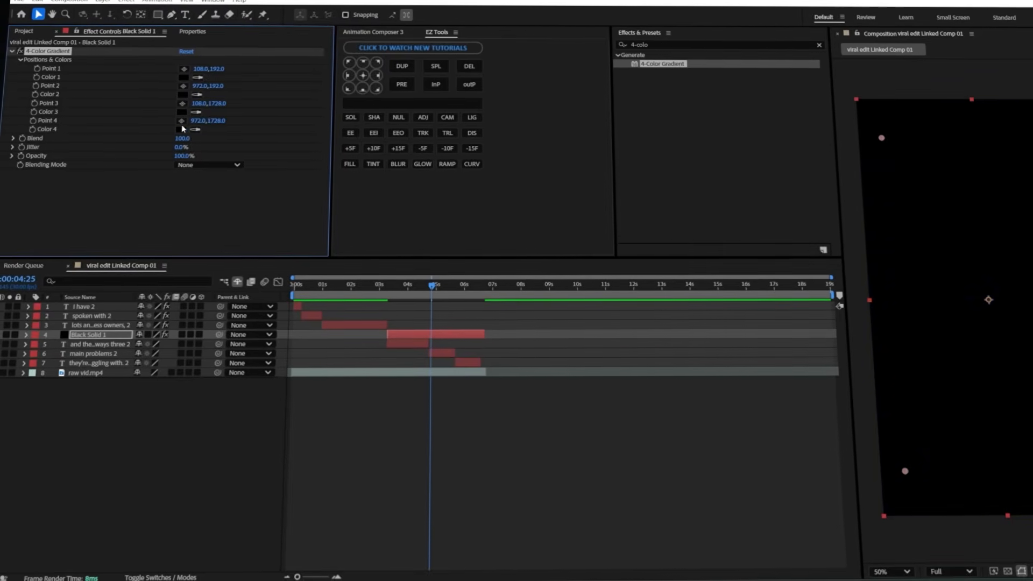
Tint the background gradient with a dark orange Color 2 of about 471A00, a very dark red Color 3 of about 1E0000 and a dark grey Color 4
click(184, 94)
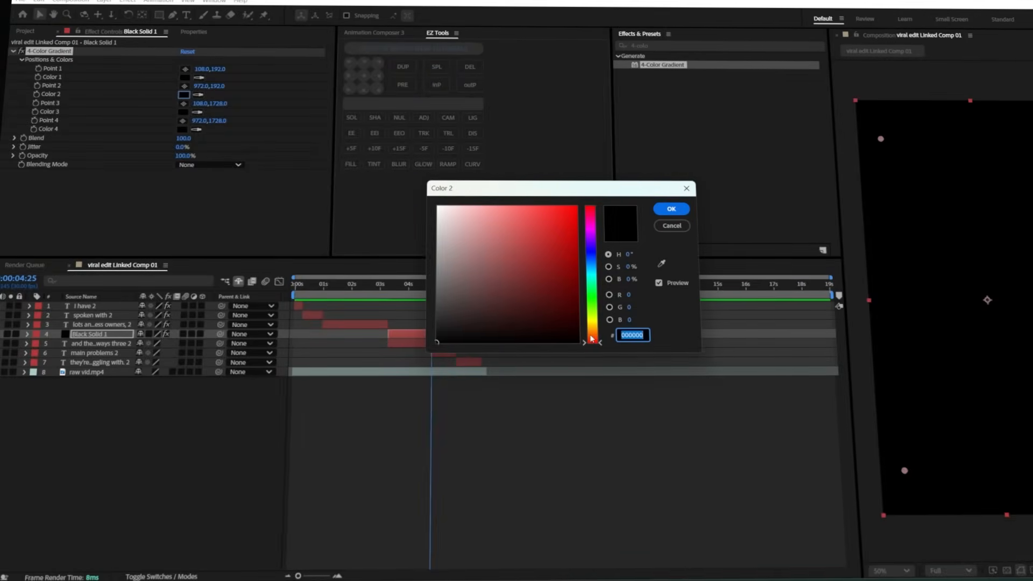
text(FF5C00)
drag(569, 225, 598, 303)
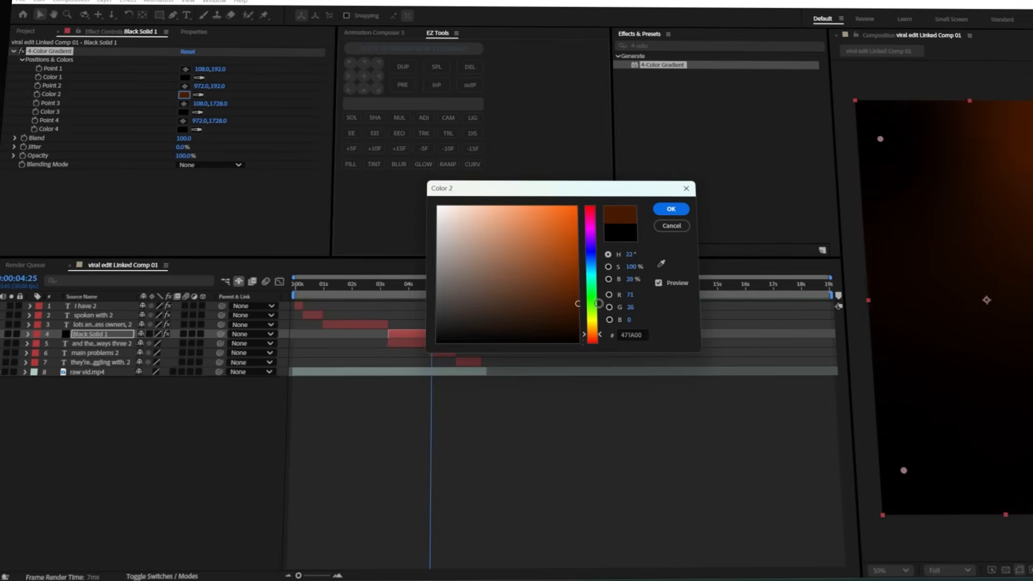
click(669, 209)
click(183, 111)
drag(570, 317, 593, 324)
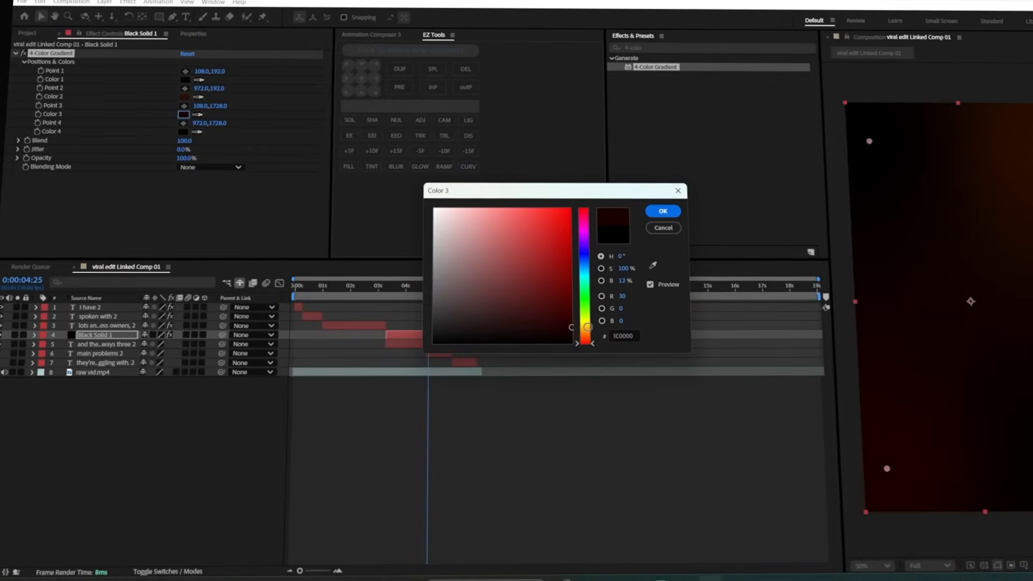
click(663, 210)
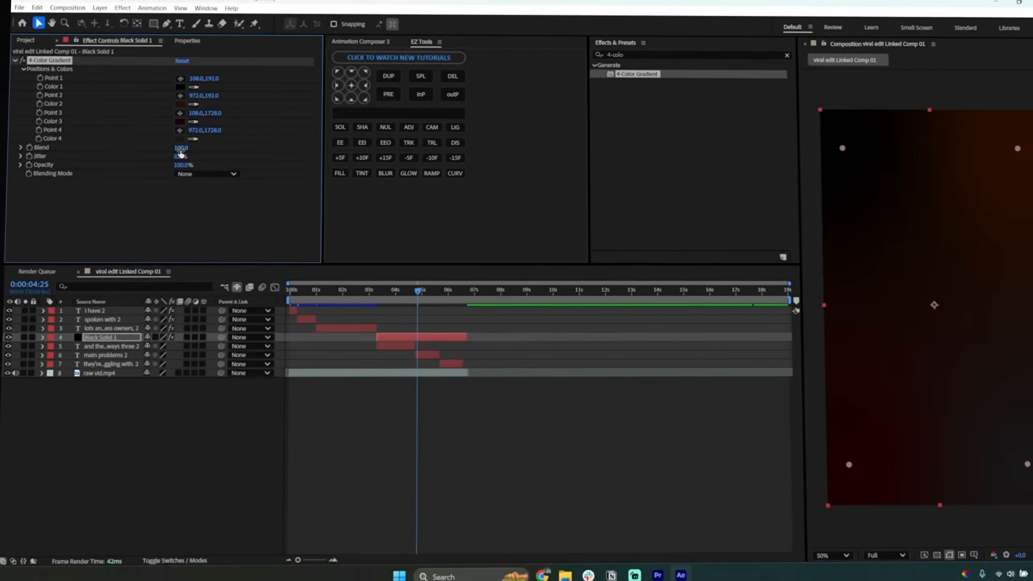
Set the background gradient's Blend to 200
click(181, 148)
text(200)
key(Return)
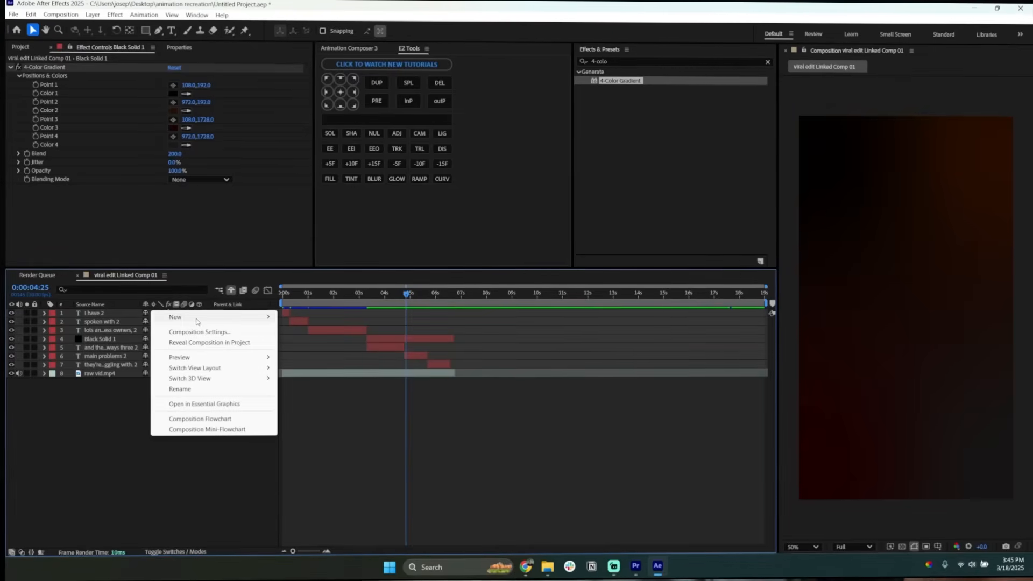
Add a shape layer starting at 0:00:03:10 and draw a grey square about 418 by 418 px in the middle of the frame
mouse_move(196, 319)
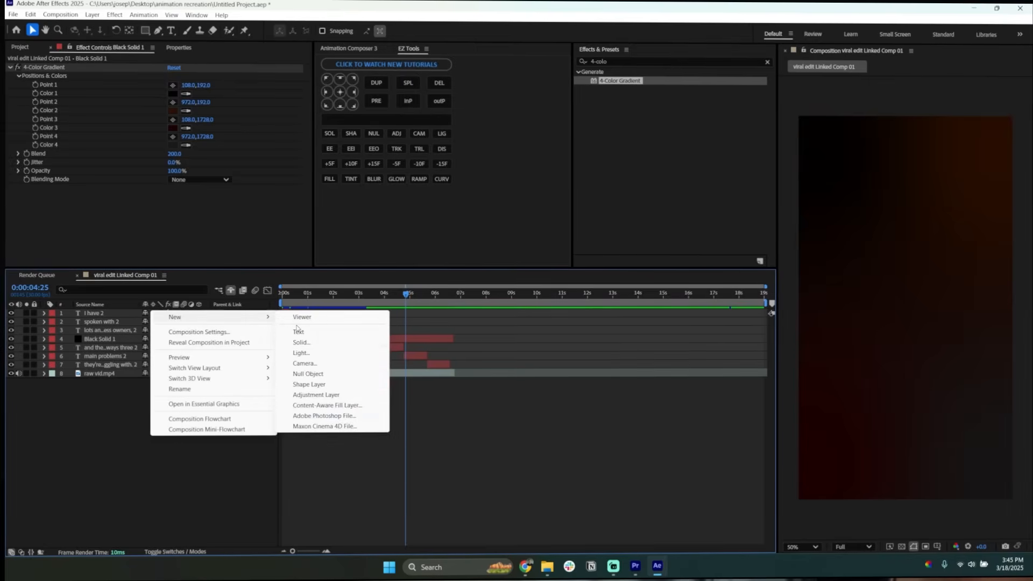
click(310, 385)
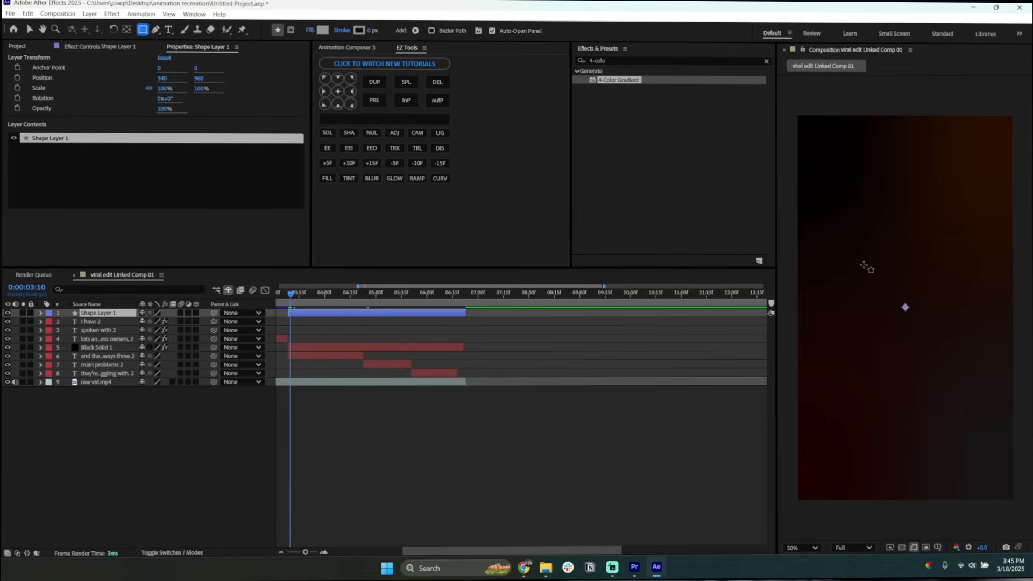
drag(866, 264, 953, 346)
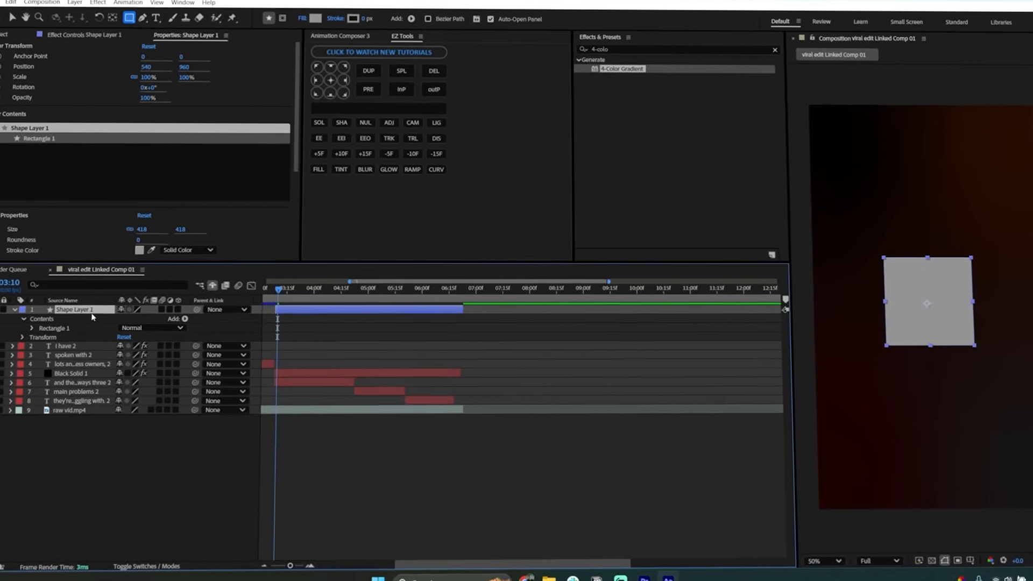
Rotate the square's shape layer by 45° to form a diamond
key(r)
drag(129, 319, 144, 365)
click(101, 450)
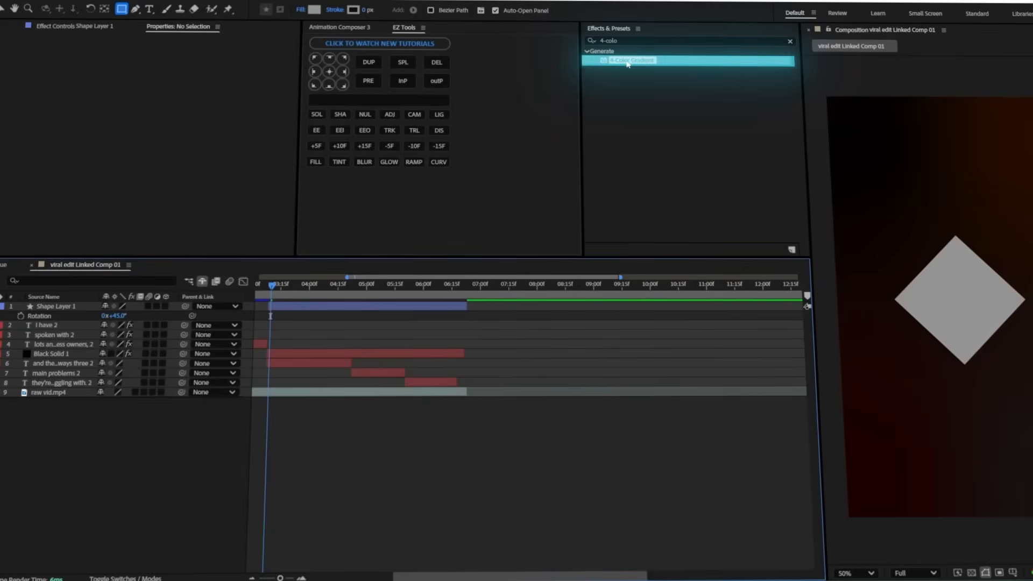
Apply 4-Color Gradient to the diamond and place Points 1 to 4 on its top, left, right and bottom corners respectively
drag(628, 65, 364, 308)
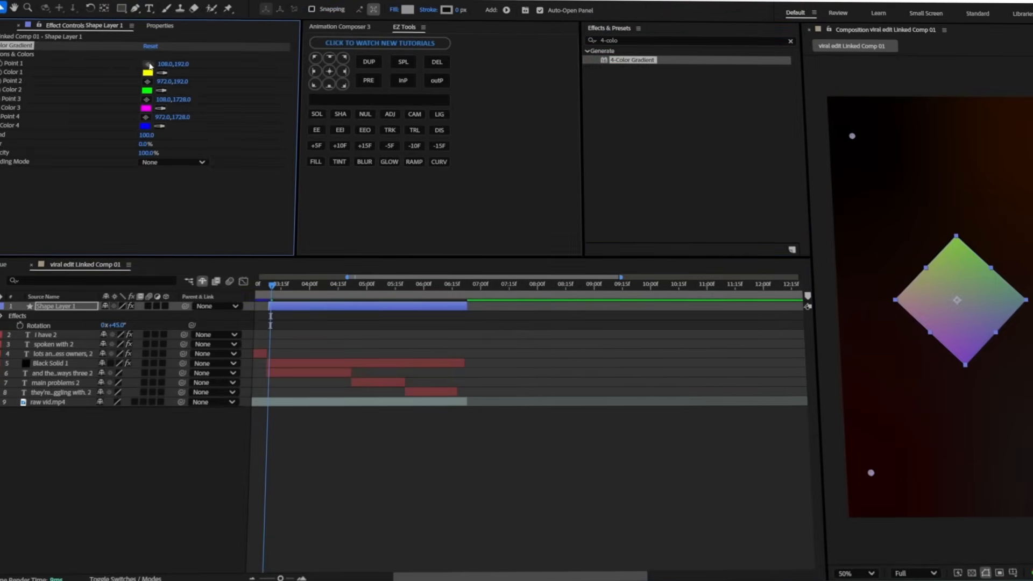
click(956, 241)
click(147, 82)
click(899, 300)
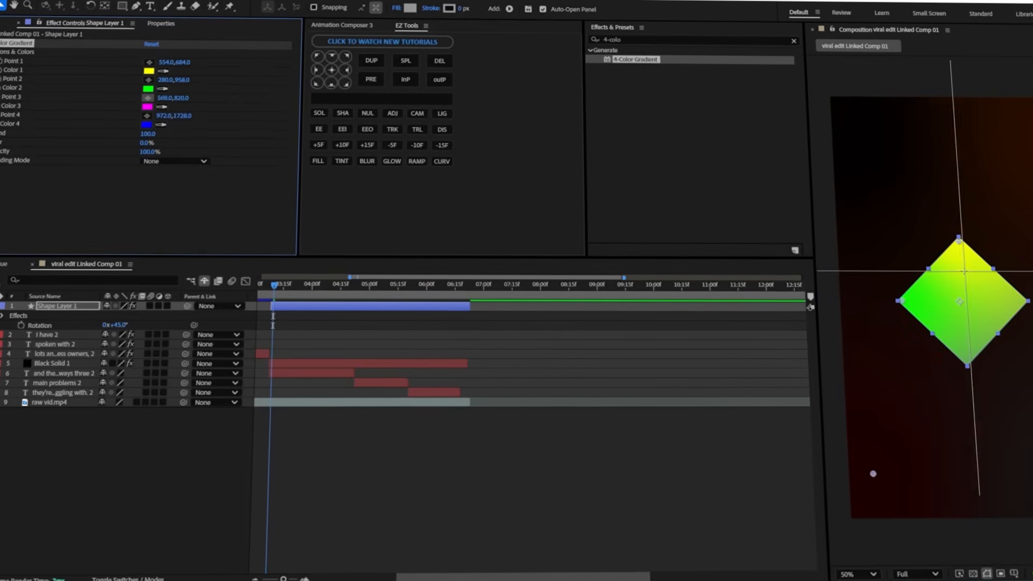
click(1013, 301)
click(967, 366)
Set the diamond gradient's Color 1 to orange FF6100 and Color 2 to a lighter salmon orange
click(151, 70)
click(567, 338)
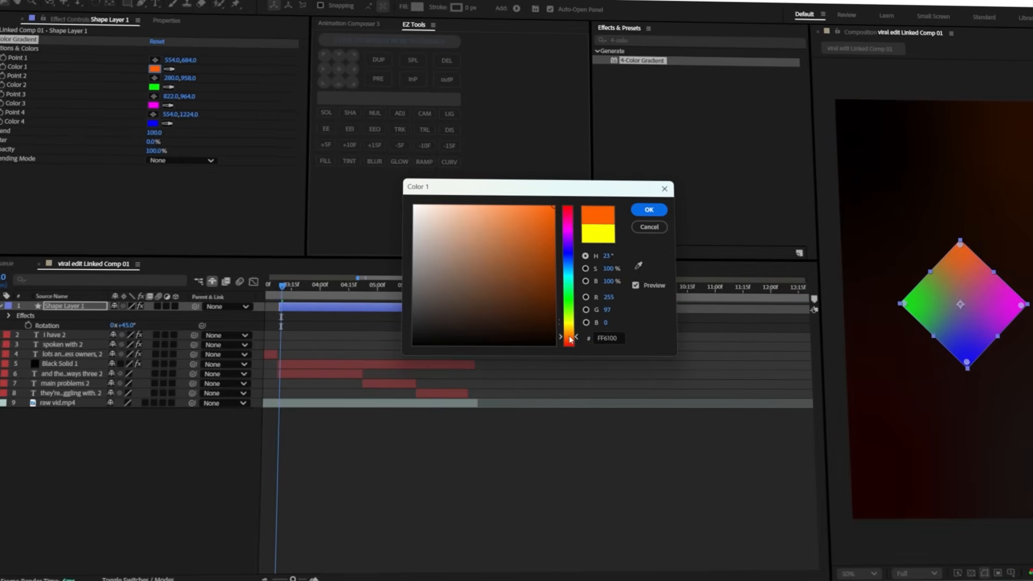
click(651, 210)
click(156, 86)
click(571, 342)
click(651, 210)
Set the diamond gradient's Color 3 to light orange and Color 4 to dark brown, with Blend at 150
click(155, 104)
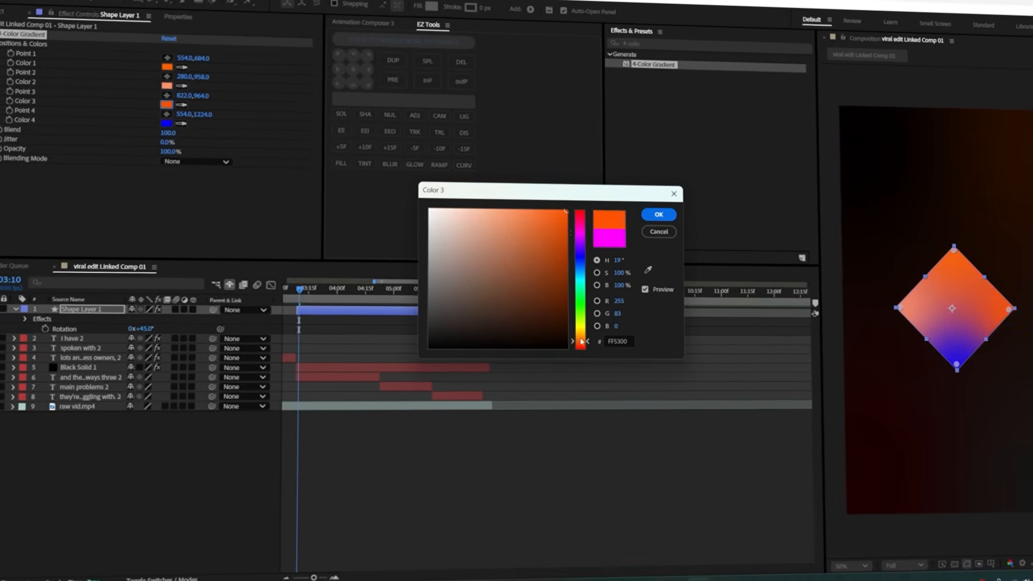
click(651, 210)
click(155, 123)
click(571, 343)
click(496, 300)
click(660, 215)
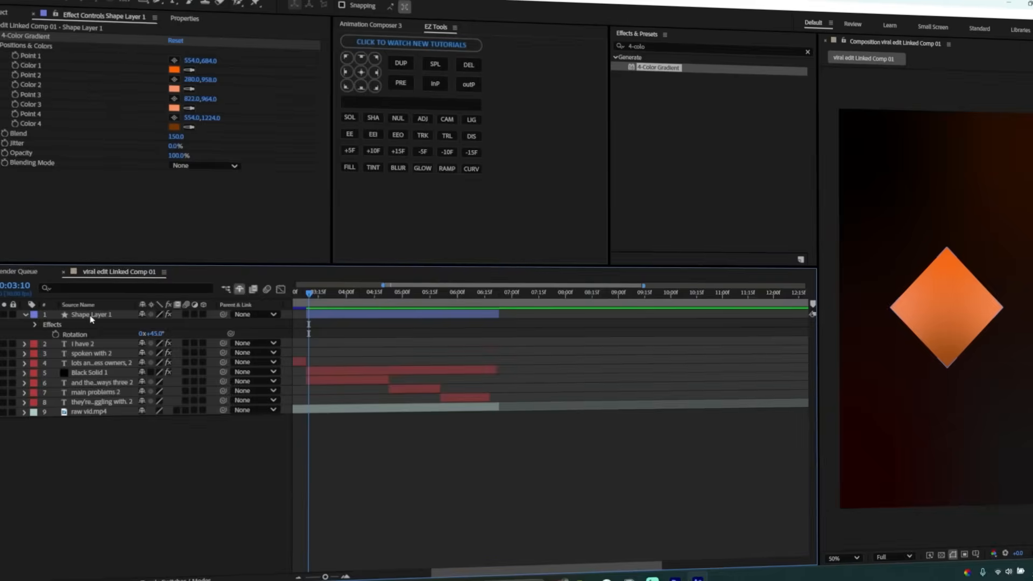
Add an Inner Glow layer style to the diamond with Size 117 and Range 100%
right_click(92, 319)
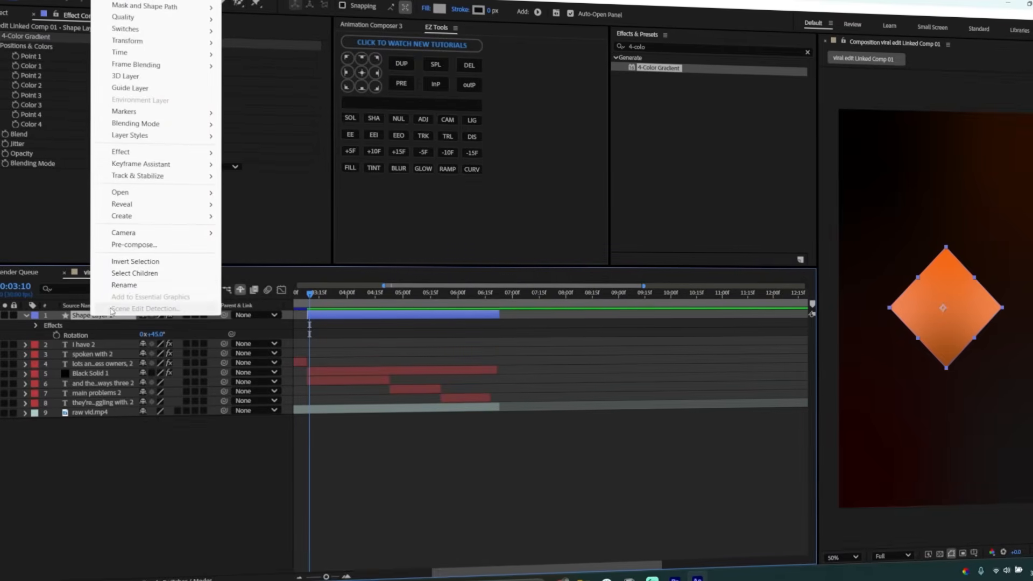
mouse_move(135, 136)
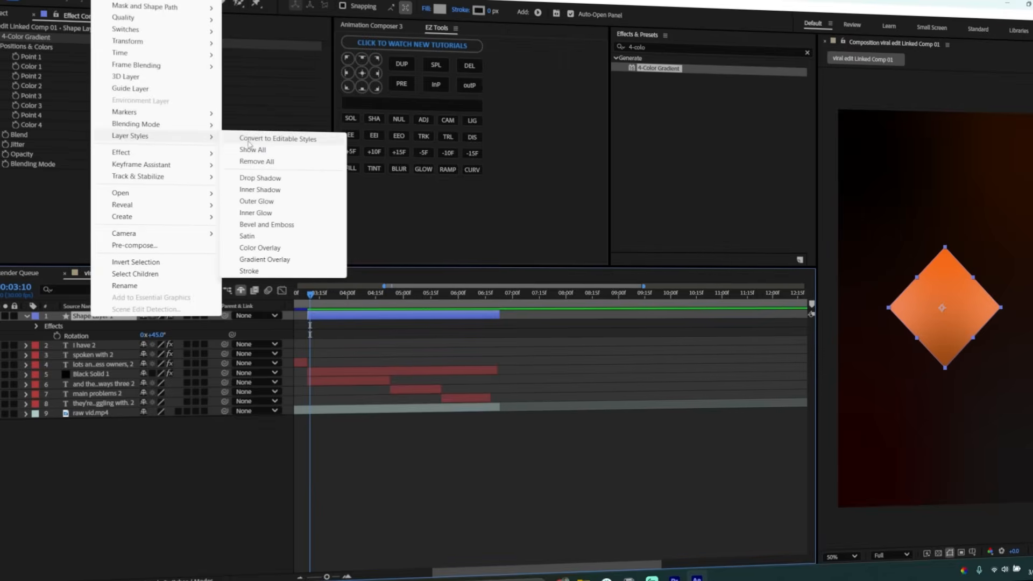
click(256, 213)
click(46, 366)
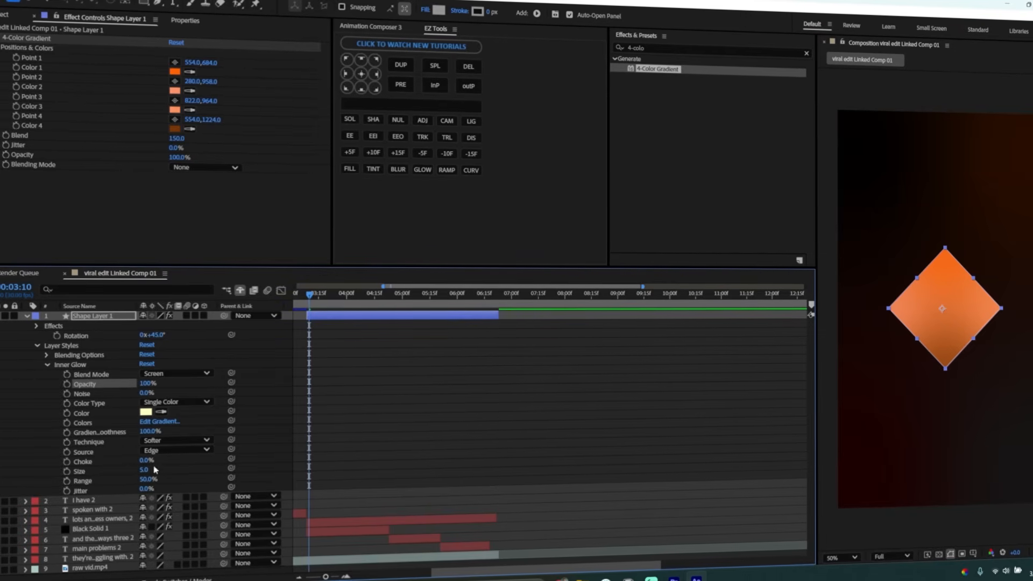
mouse_move(144, 470)
mouse_down()
mouse_move(140, 478)
mouse_move(156, 477)
mouse_up()
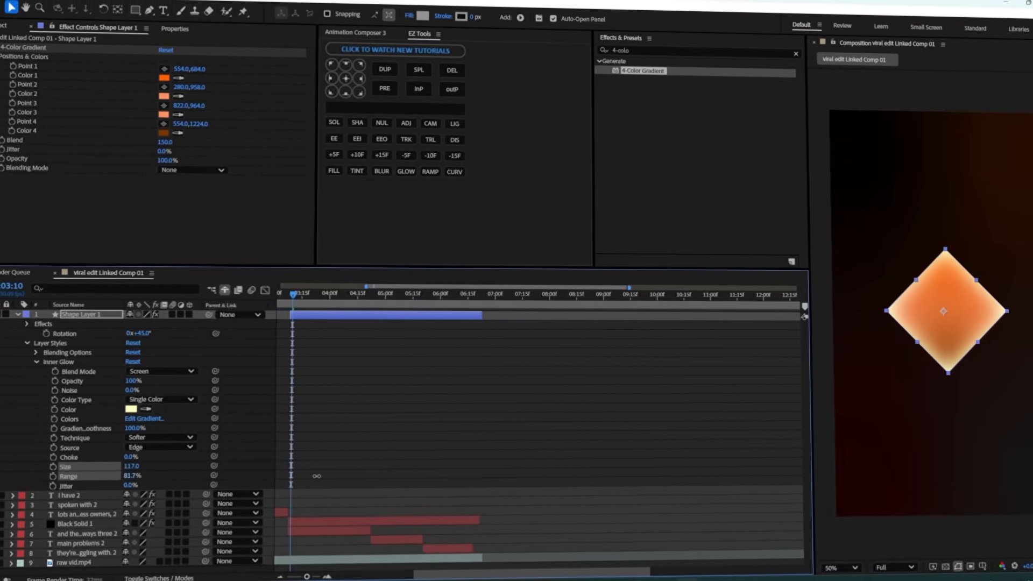
Set the diamond's Inner Glow to red FF0000, Normal blend mode and 25% opacity
click(123, 410)
drag(553, 329, 552, 351)
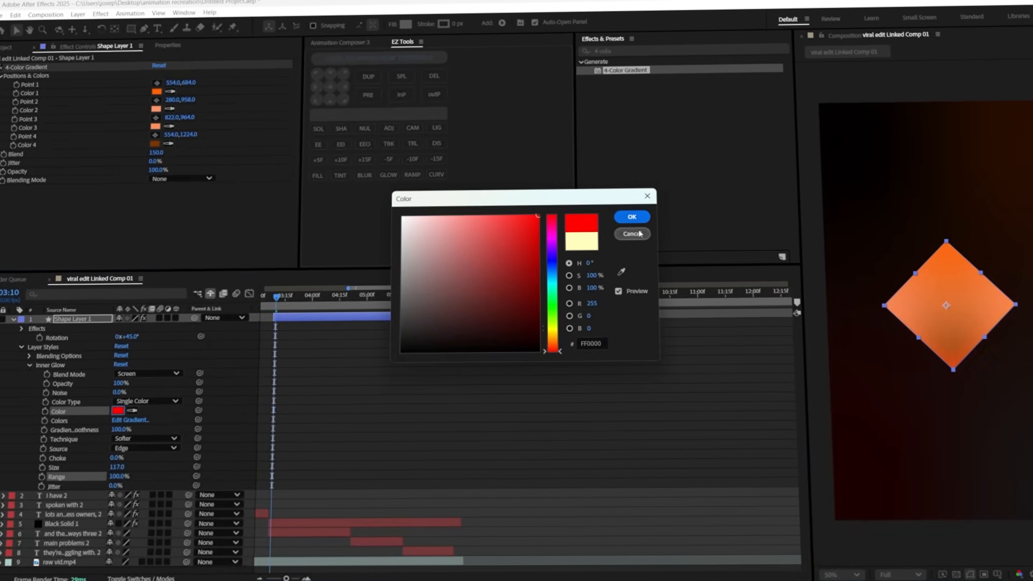
click(632, 217)
click(148, 373)
click(172, 56)
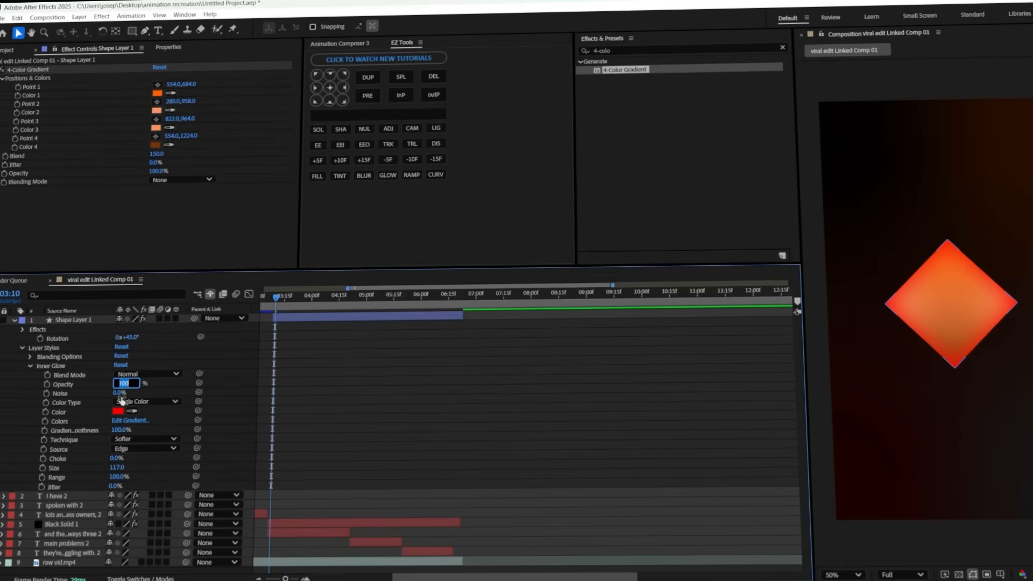
Apply CC Light Sweep to the diamond and place its Center in the middle of the shape at about 550, 954
click(639, 69)
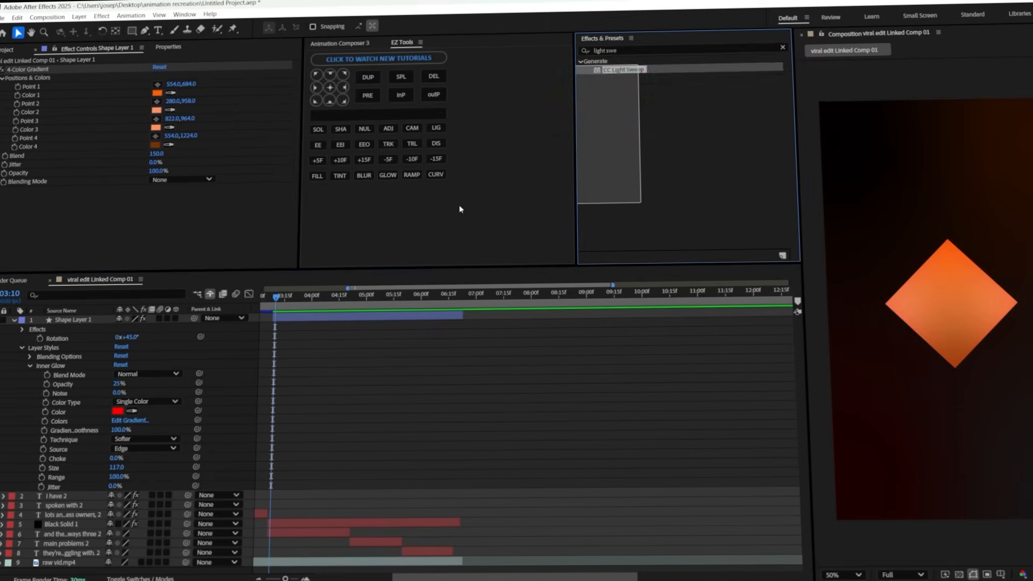
drag(527, 144, 344, 319)
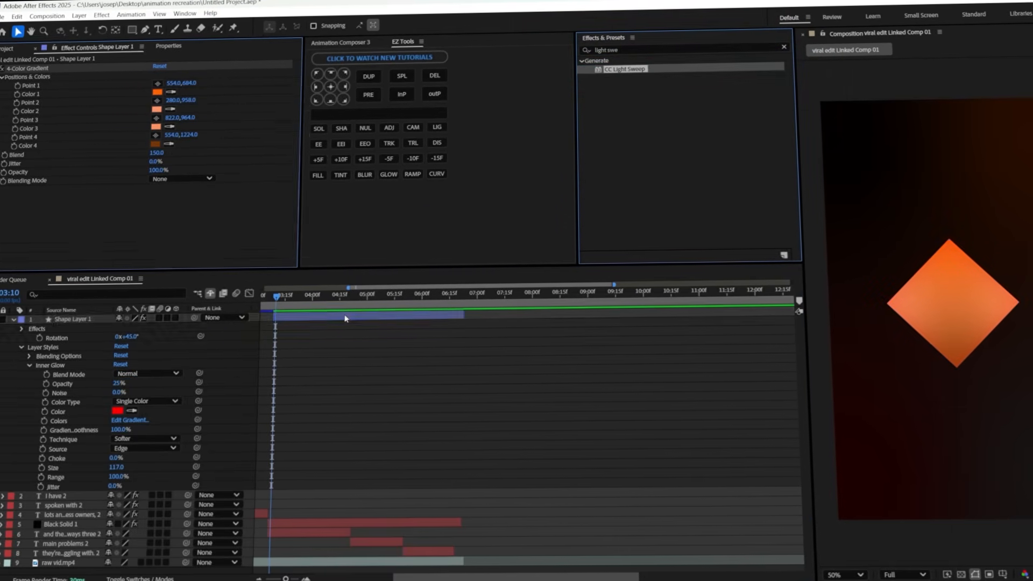
drag(945, 199, 951, 303)
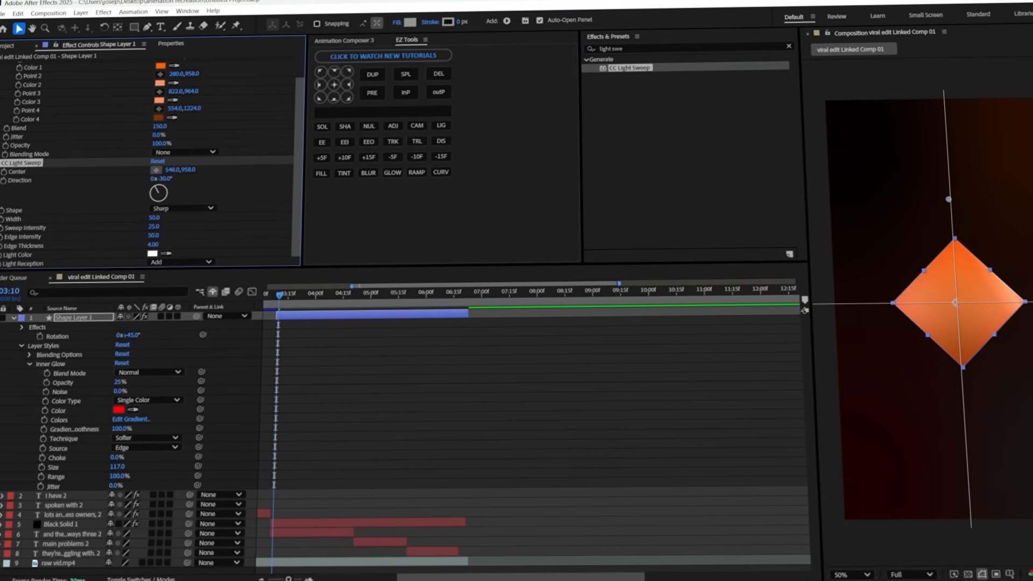
Set the light sweep's Width to 118, Sweep Intensity to 15 and Direction to -78°
click(157, 213)
text(118)
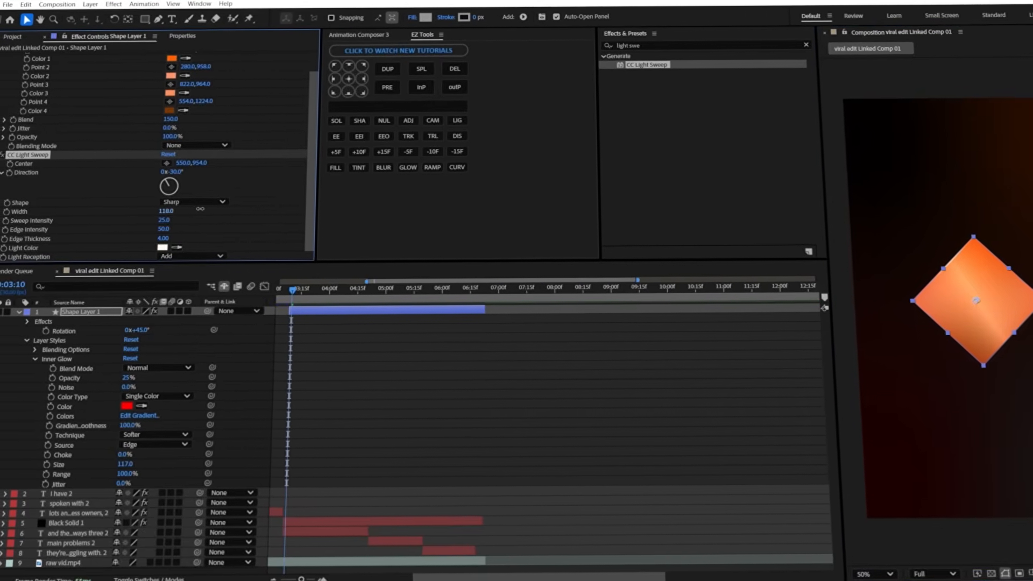
key(Tab)
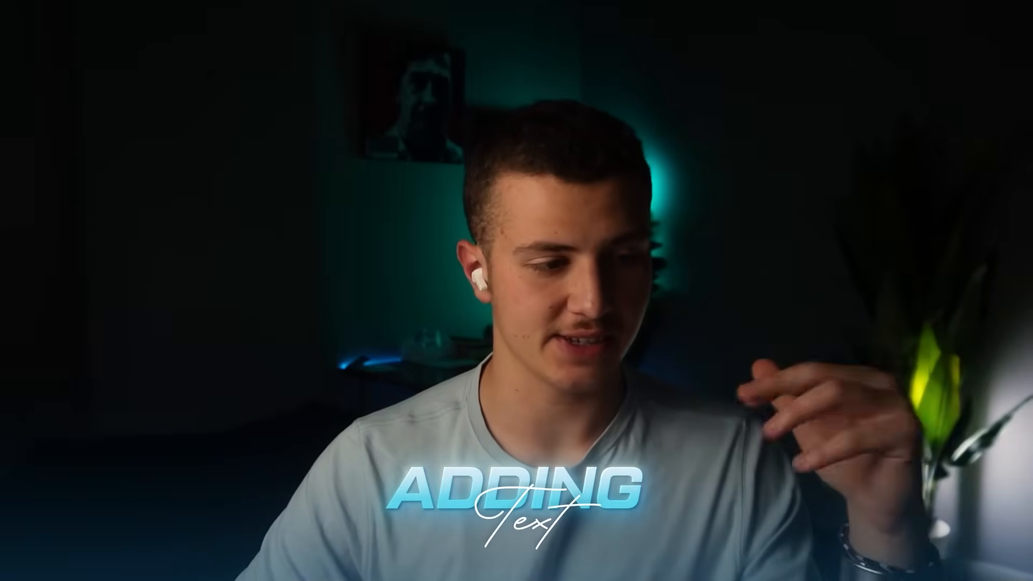
Add a text layer reading 1 in the Nexa font and set its style to Heavy
right_click(92, 301)
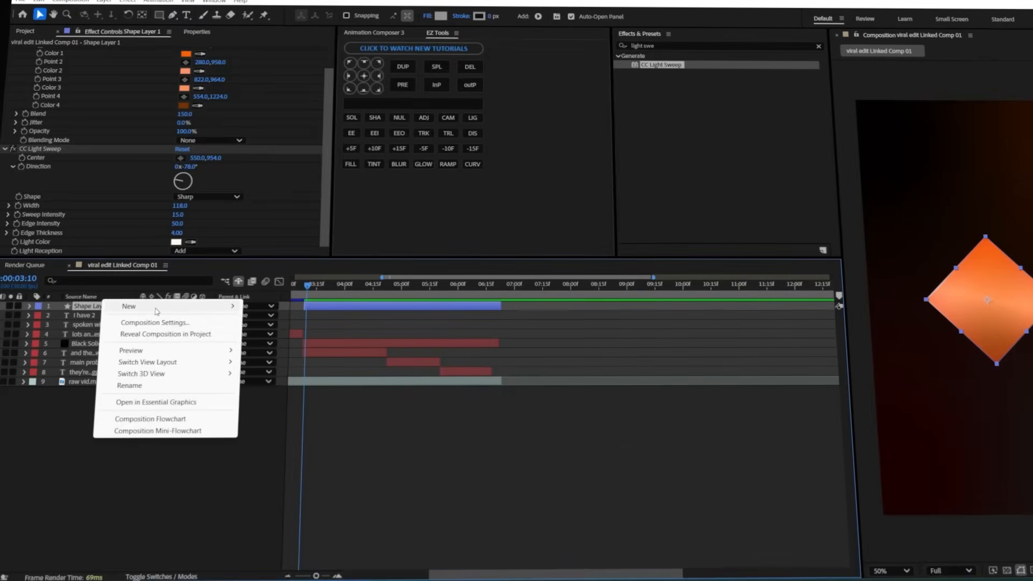
mouse_move(226, 302)
click(257, 322)
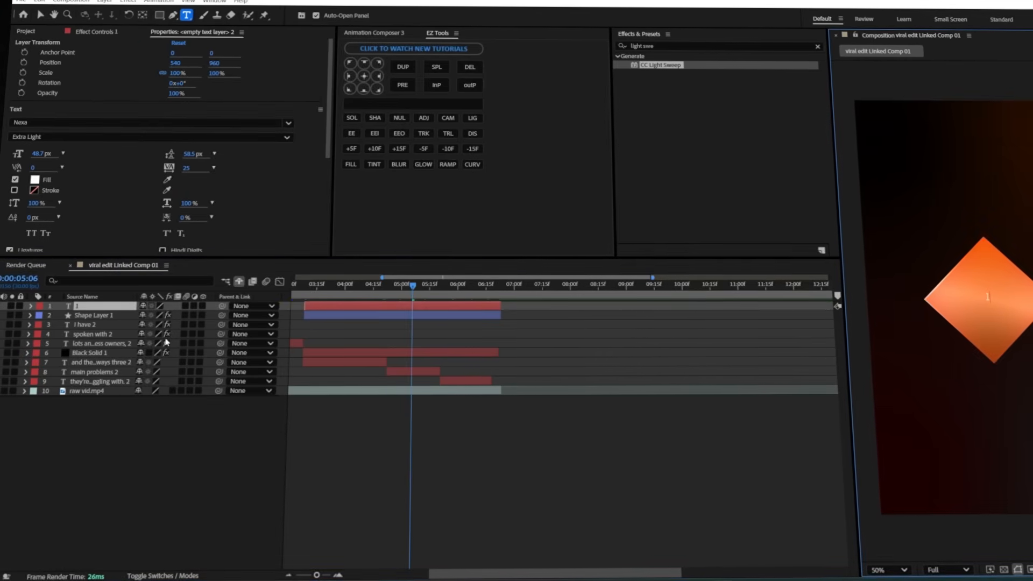
click(83, 139)
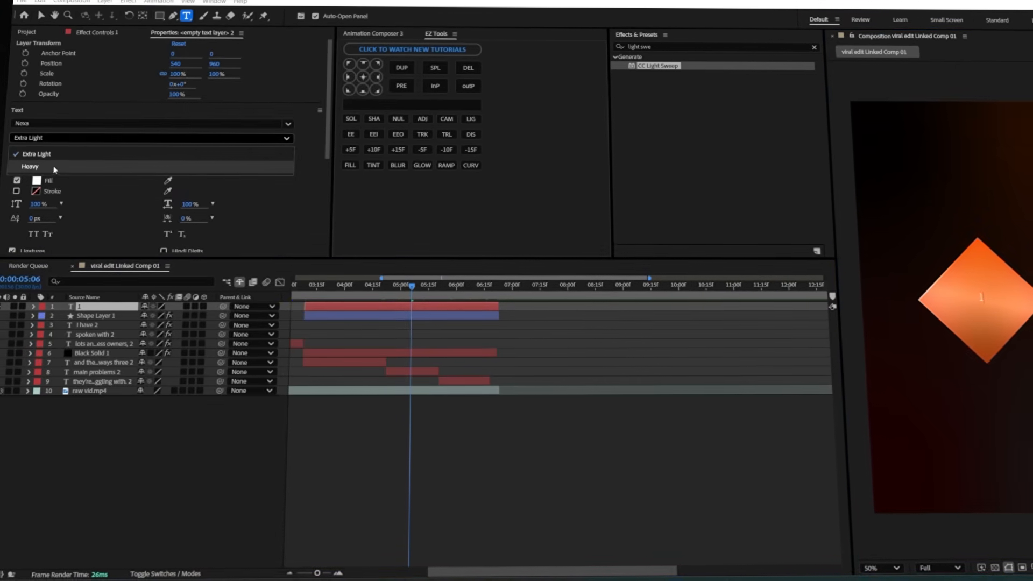
click(80, 171)
Scale the number 1 to about 628% and centre it on the diamond at about 555.4, 943.6
key(s)
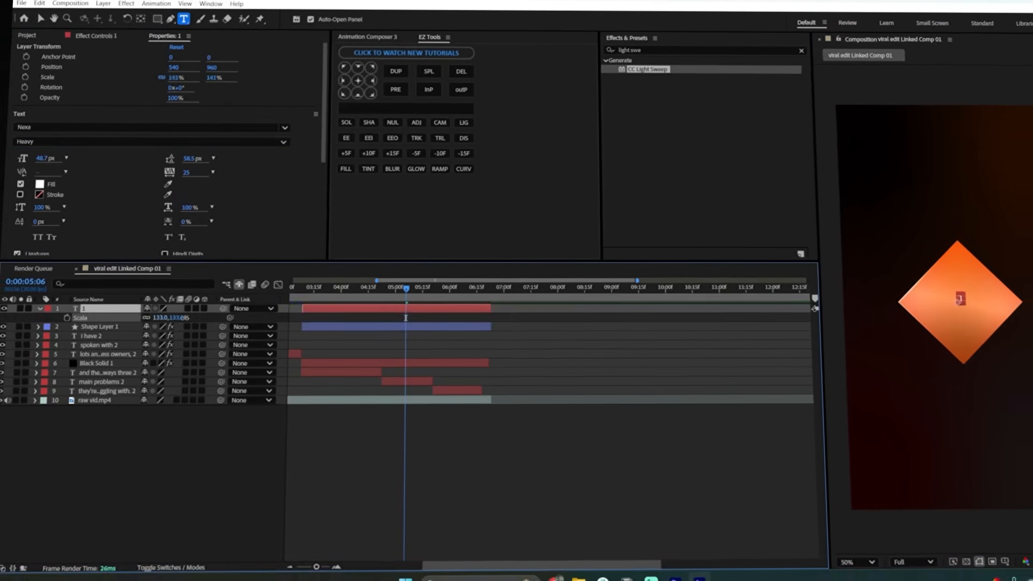
drag(159, 316, 441, 343)
key(p)
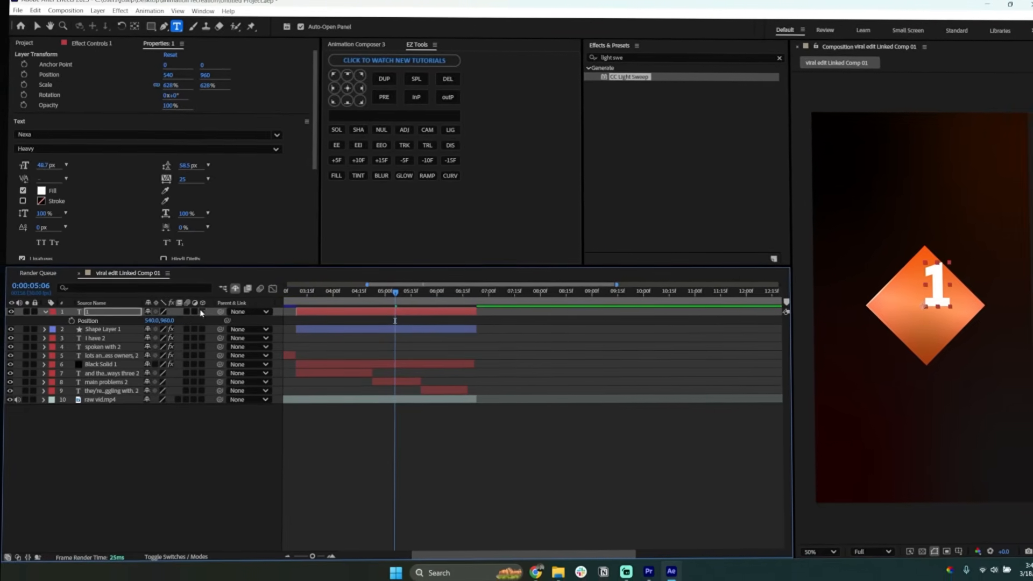
drag(169, 320, 218, 323)
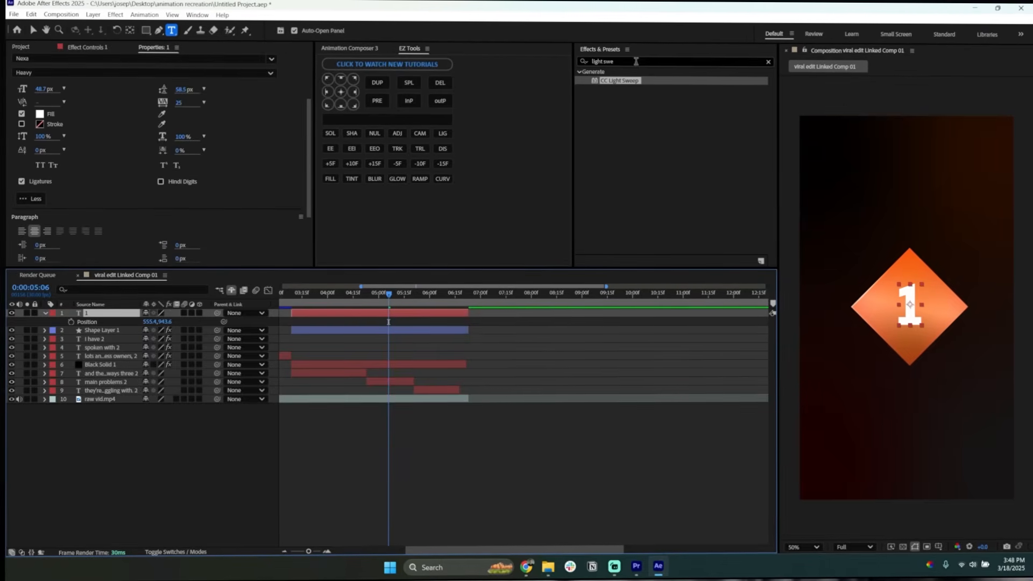
Find the Deep Glow effect and apply it to the number 1 text layer
text(deep)
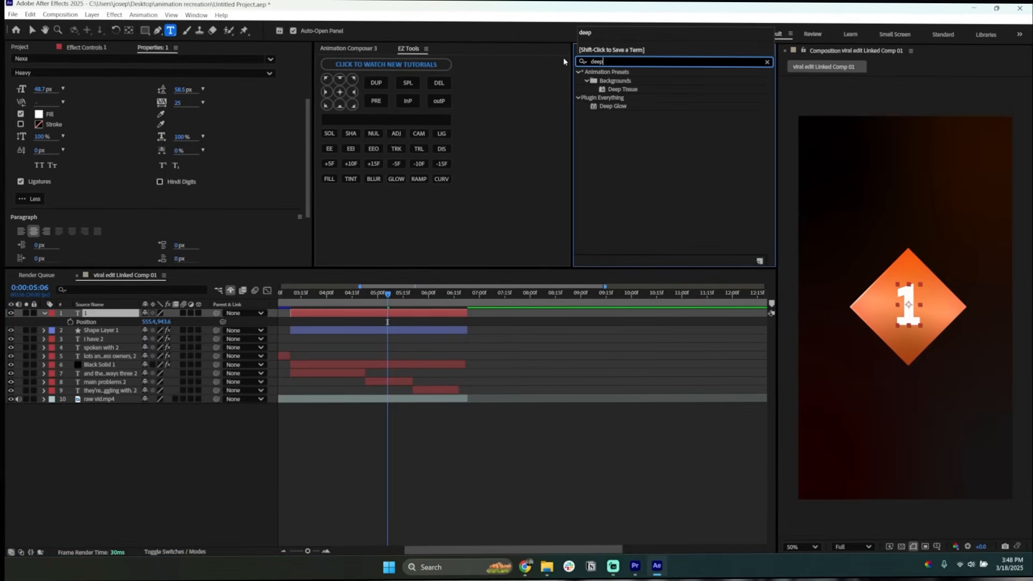
click(607, 107)
drag(112, 314, 112, 315)
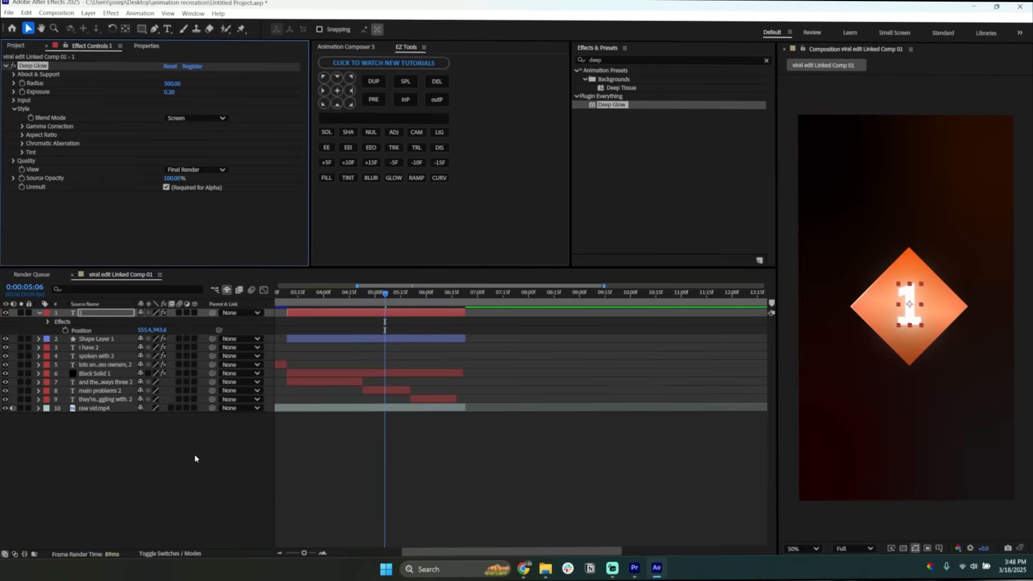
Apply Deep Glow to the diamond's shape layer and adjust the glow's Exposure
drag(610, 103, 94, 339)
click(162, 161)
text(1.05)
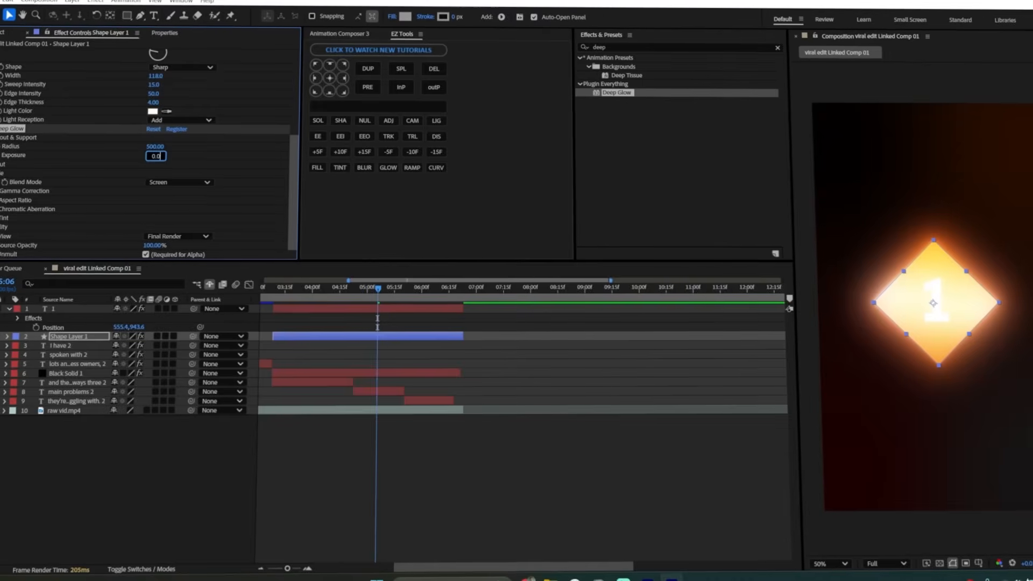
Parent the number 1 to the diamond's shape layer and make both layers 3D
click(70, 308)
drag(191, 308, 127, 326)
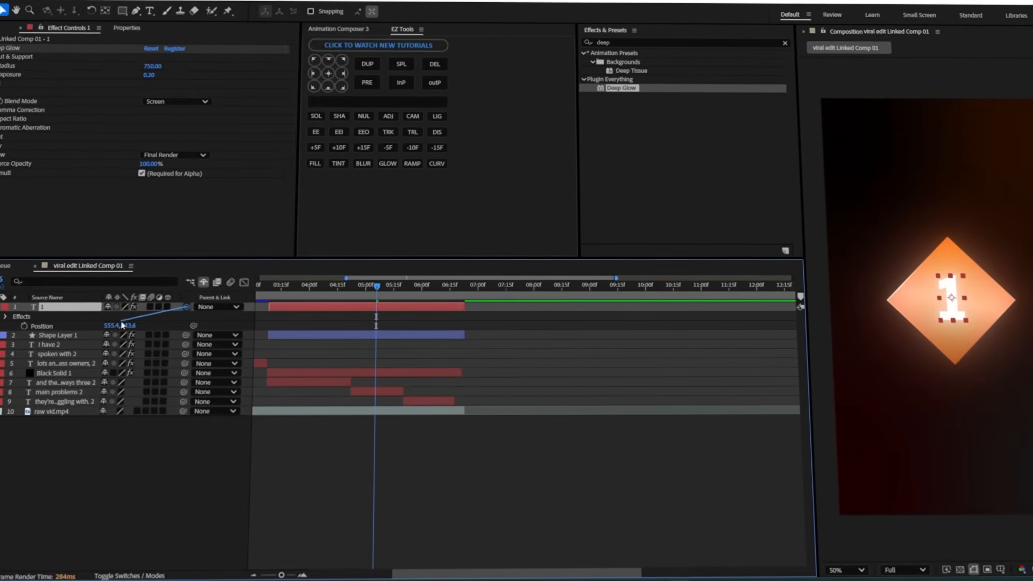
drag(63, 335, 63, 336)
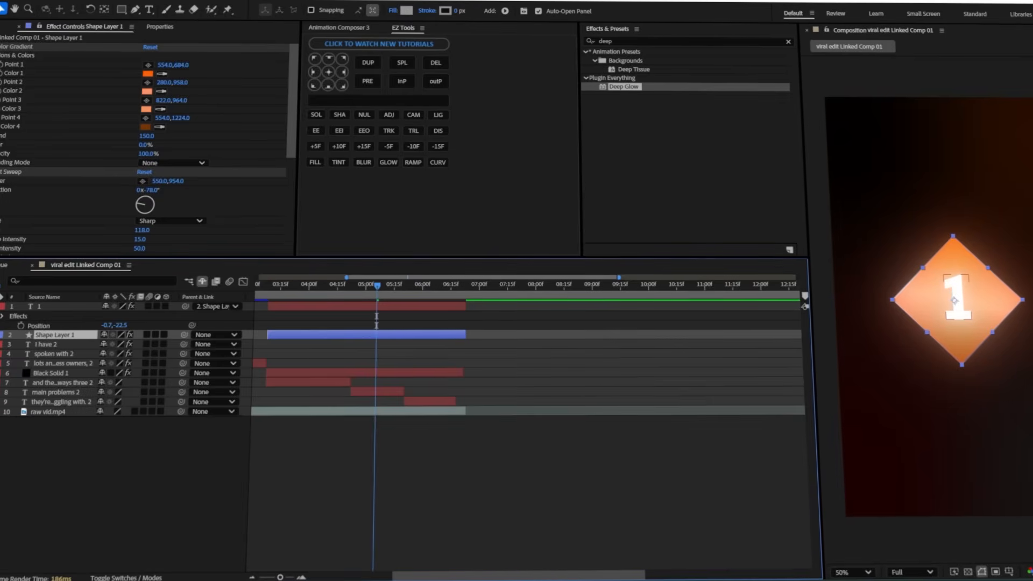
click(0, 306)
drag(166, 305, 161, 332)
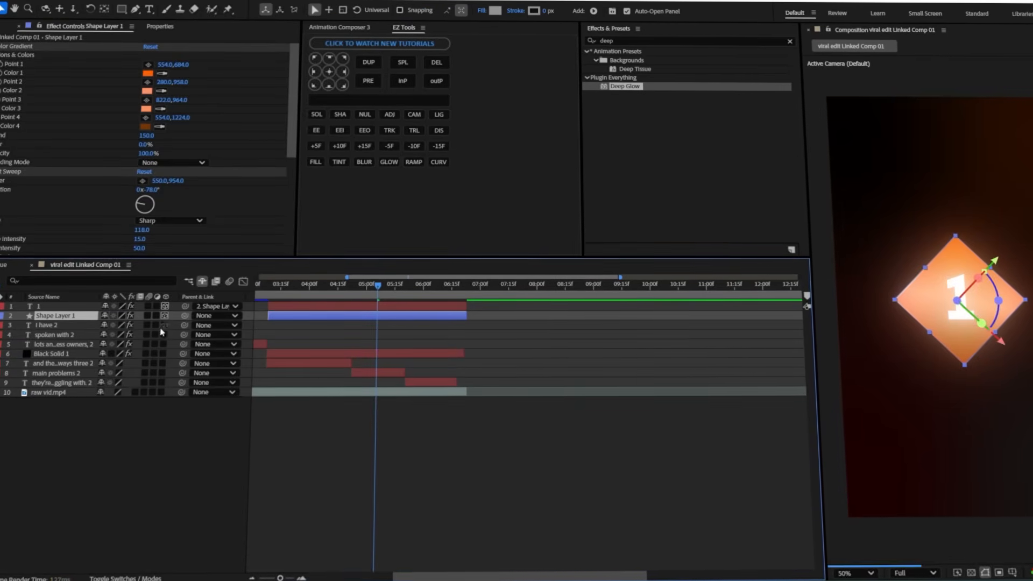
Scale the diamond with its number to 50% and move it to the upper part of the frame
click(91, 316)
key(s)
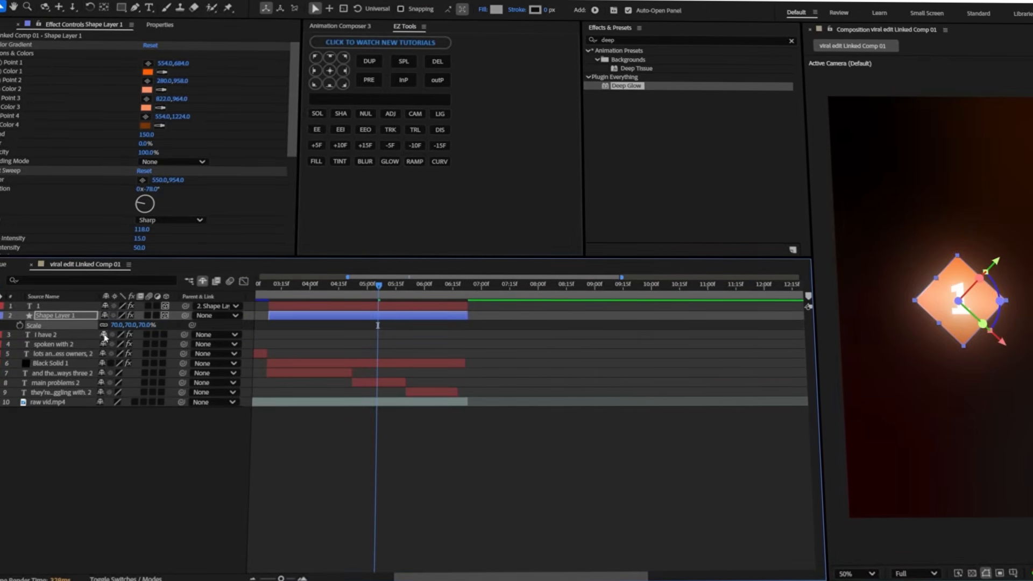
drag(134, 325, 123, 325)
Duplicate the number and diamond layers together, and stack the new pair above the original pair
shift+click(91, 307)
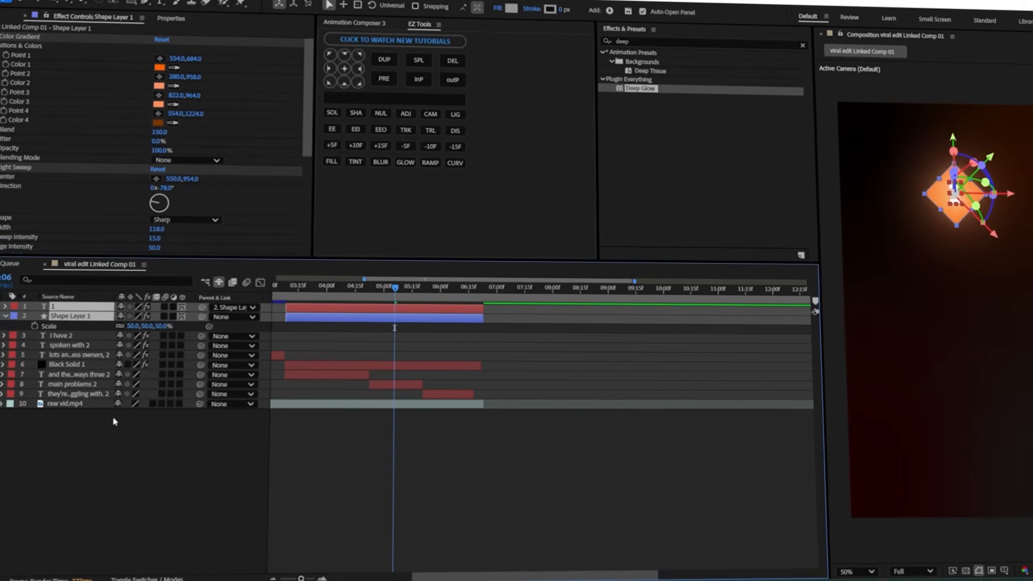
key(ctrl+d)
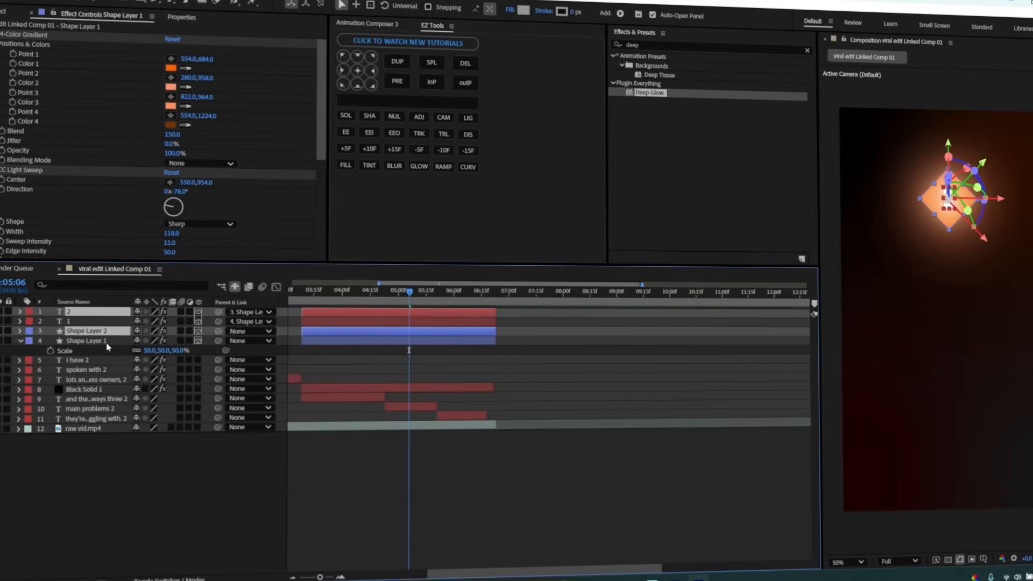
drag(84, 317, 86, 318)
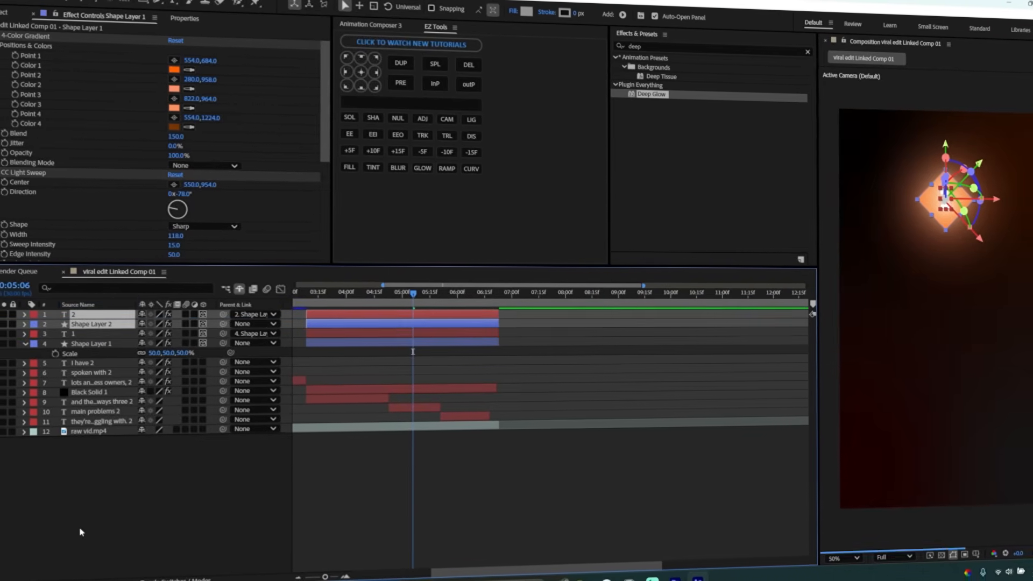
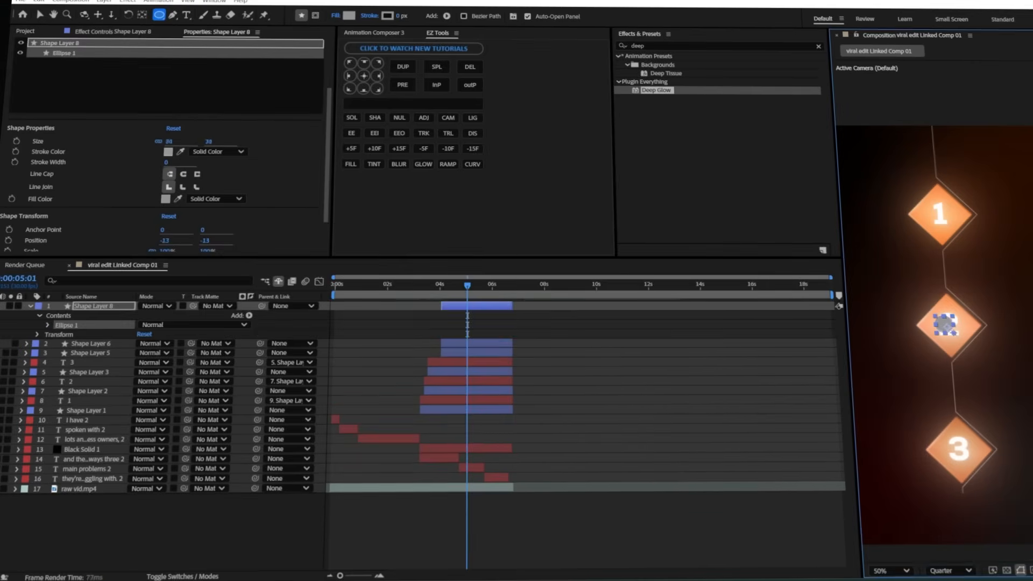
Size the circle over the middle diamond to about 104 by 104 px and fill it white (FFFFFF)
click(489, 306)
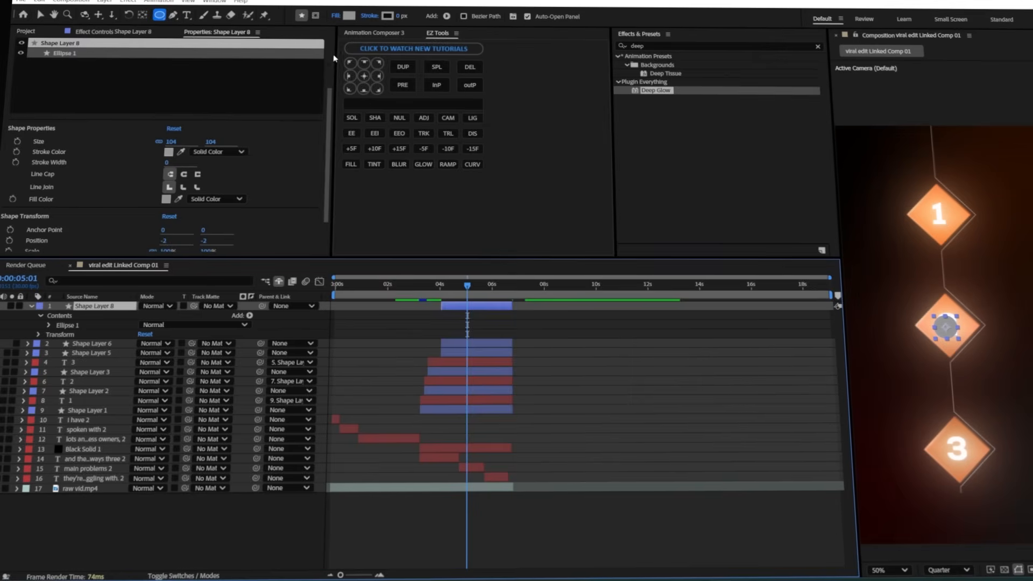
click(349, 16)
text(FFFFFF)
click(669, 209)
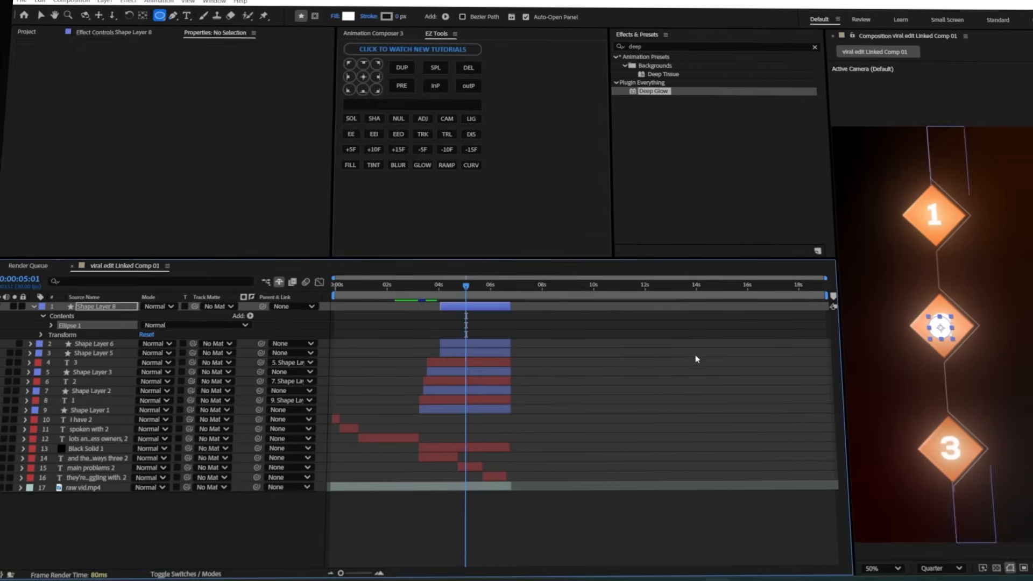
Scale the white circle's shape layer to 25%
key(s)
click(161, 316)
text(25)
key(Return)
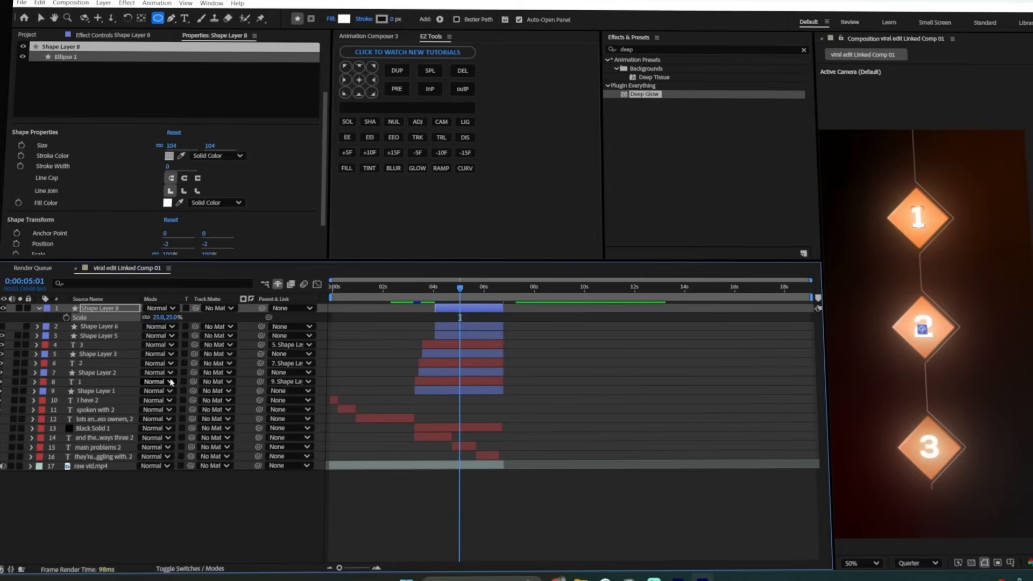
Apply the Deep Glow effect to the white circle layer
click(648, 92)
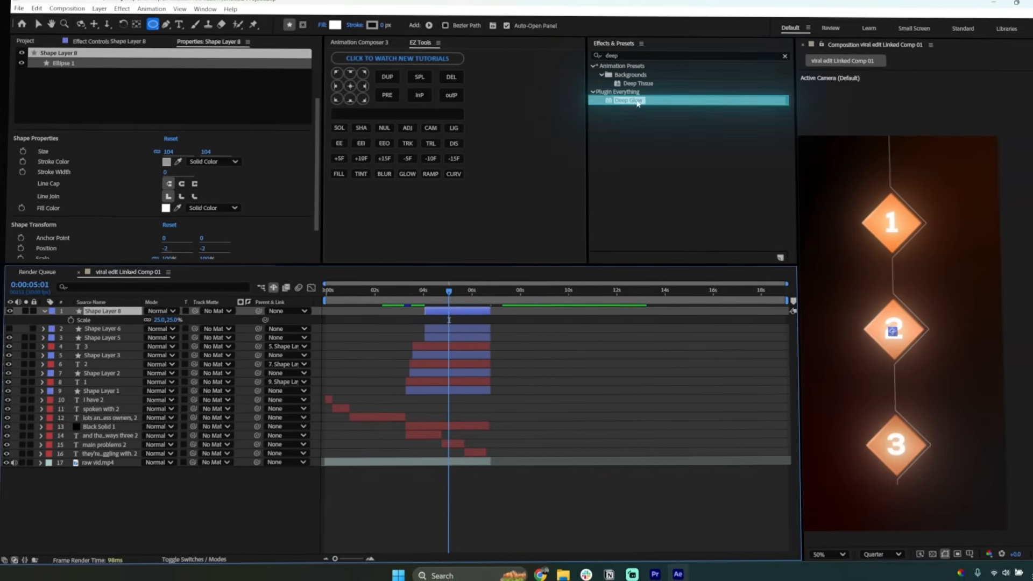
drag(638, 103, 459, 316)
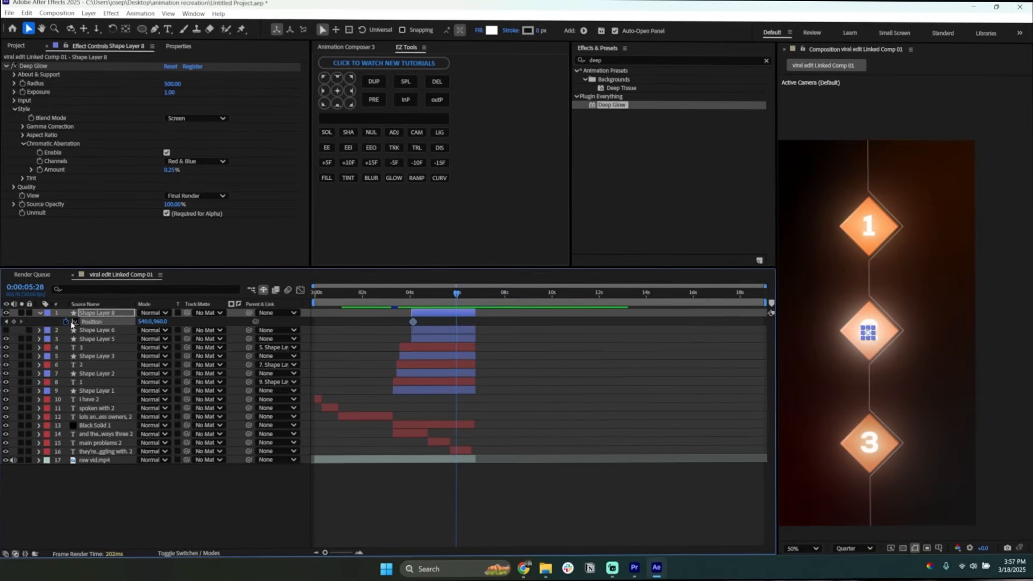
Keyframe the glowing circle's position from beyond the frame's upper-right corner (1049, -90) at 0:00:04:04 to the middle diamond (585, 954)
click(6, 322)
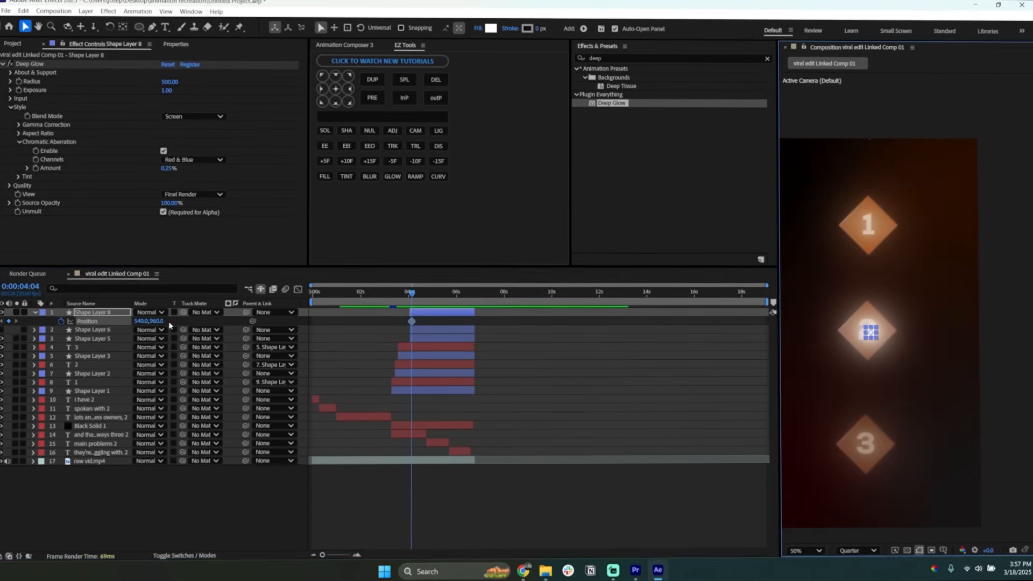
drag(156, 321, 401, 332)
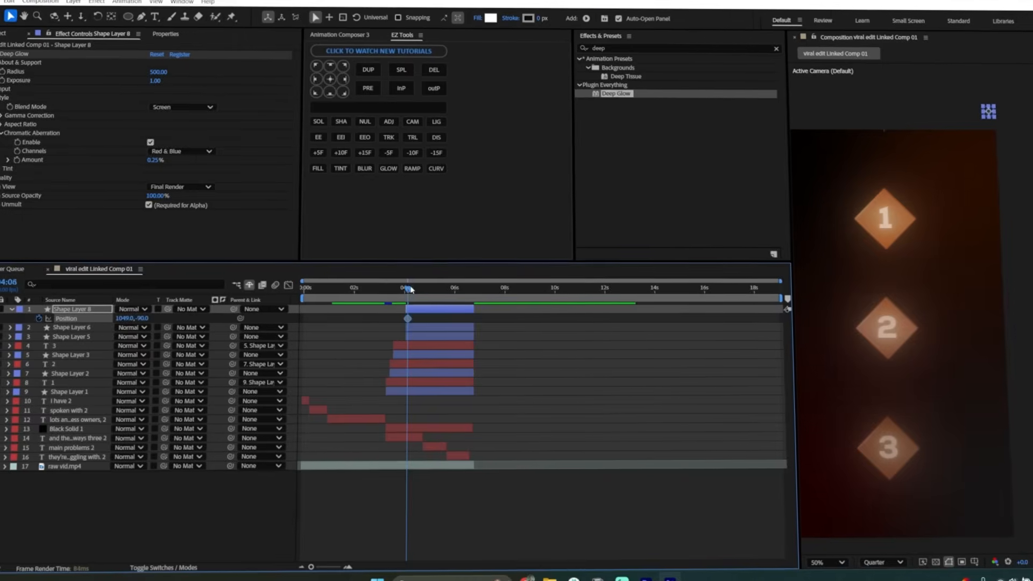
drag(410, 289, 444, 289)
mouse_move(133, 317)
mouse_down()
mouse_move(364, 345)
mouse_move(128, 316)
mouse_up()
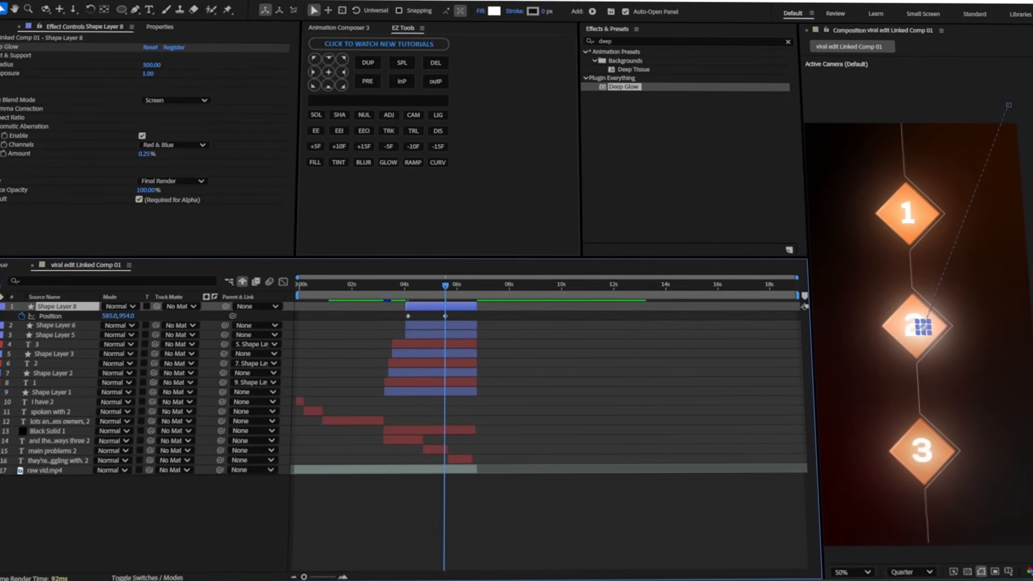
Bend the glowing circle's motion path with an added point beside the top diamond and reshape the position keyframes' speed curve
click(135, 9)
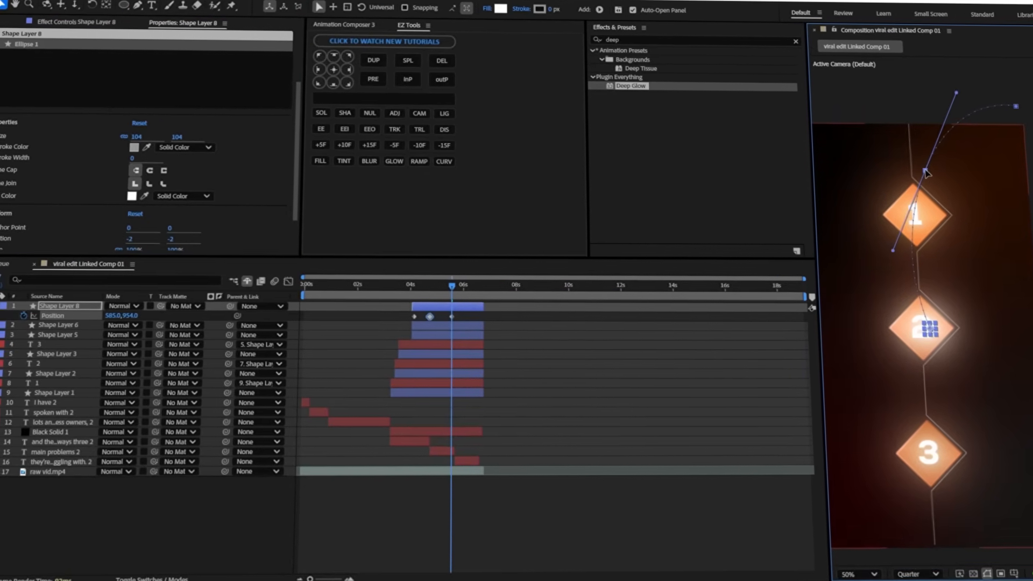
key(shift+F3)
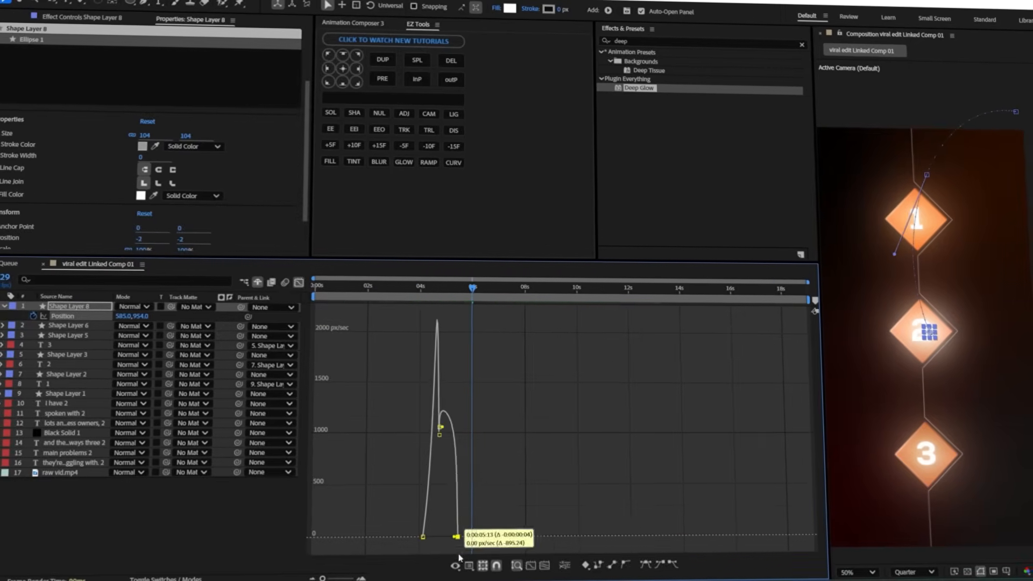
click(458, 564)
click(436, 454)
drag(473, 535, 487, 535)
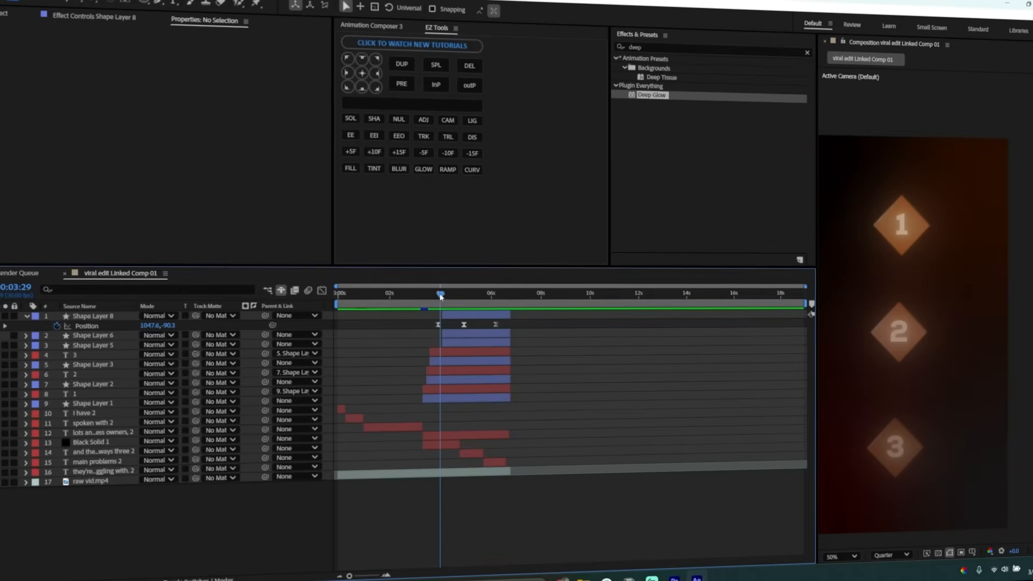
Keyframe the top diamond's scale from 50% at 0:00:04:28 to 55% at 0:00:05:00 and back to 50%
drag(450, 299, 465, 302)
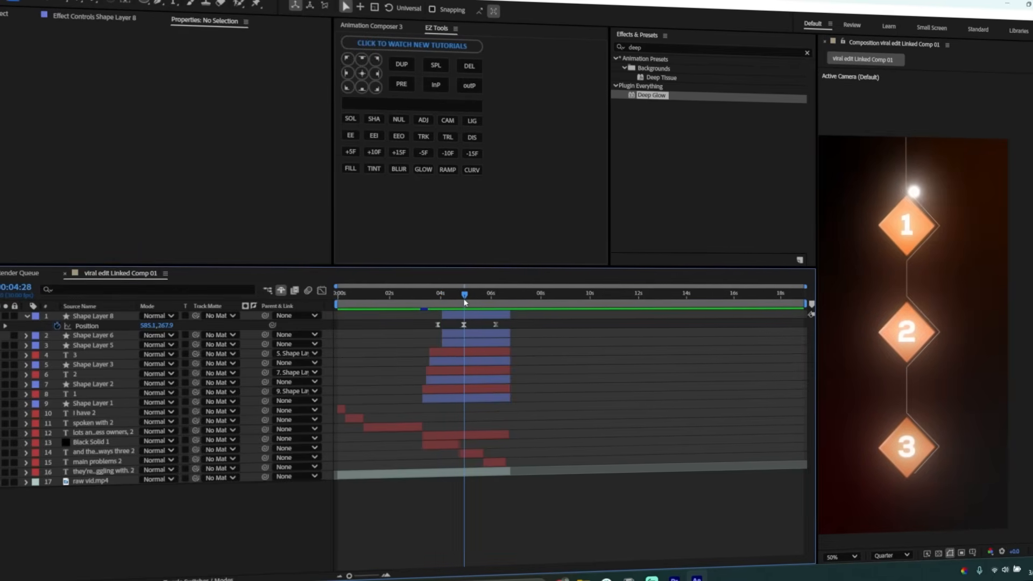
scroll(430, 336, up, 3)
click(91, 402)
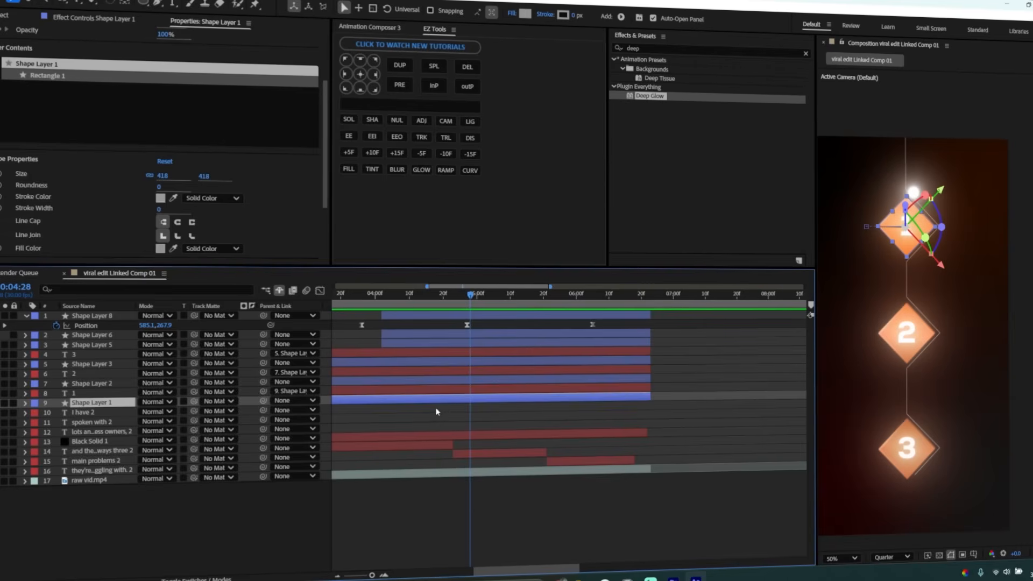
key(s)
click(54, 413)
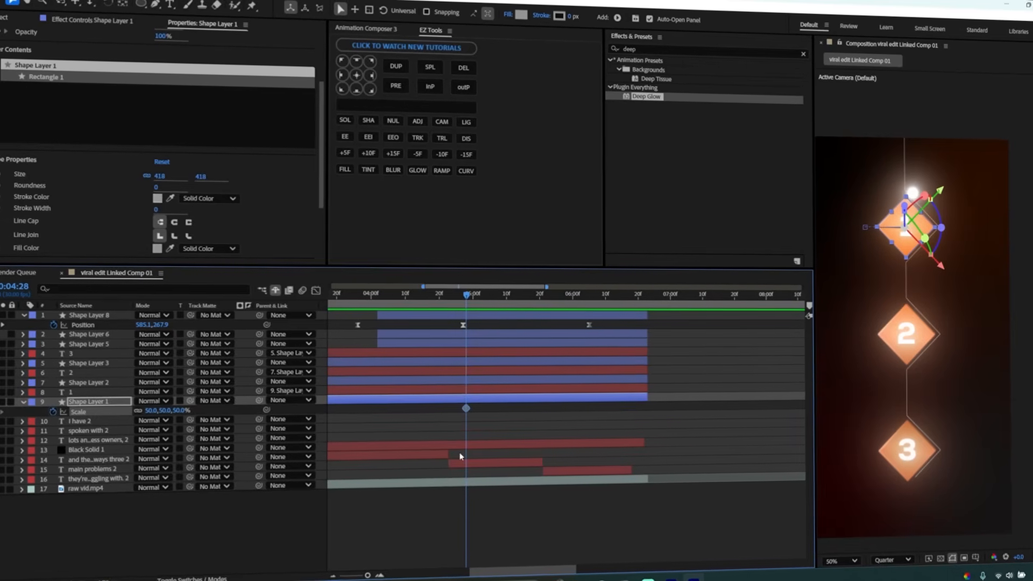
click(472, 295)
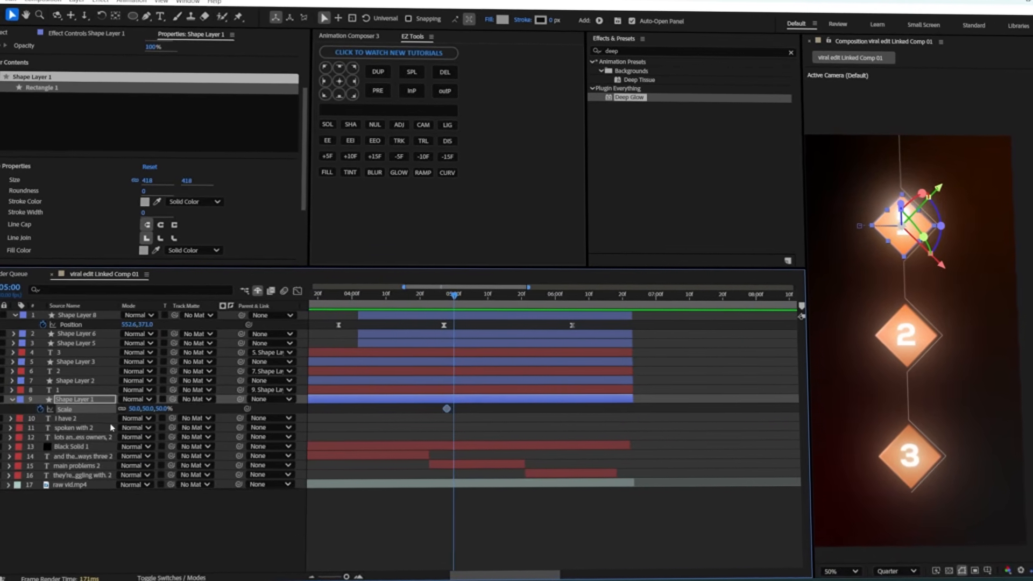
click(142, 409)
text(55)
key(Return)
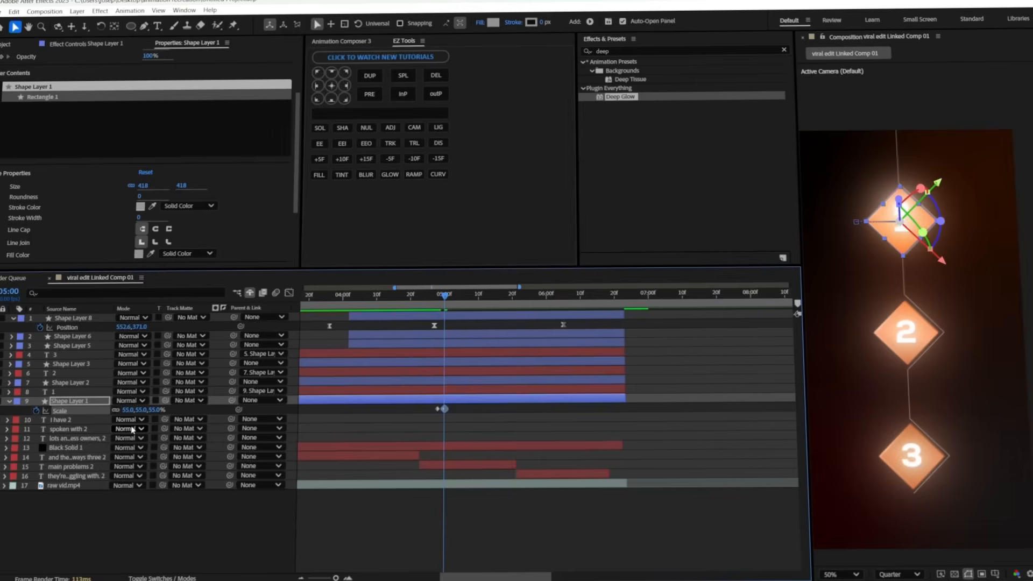
click(462, 298)
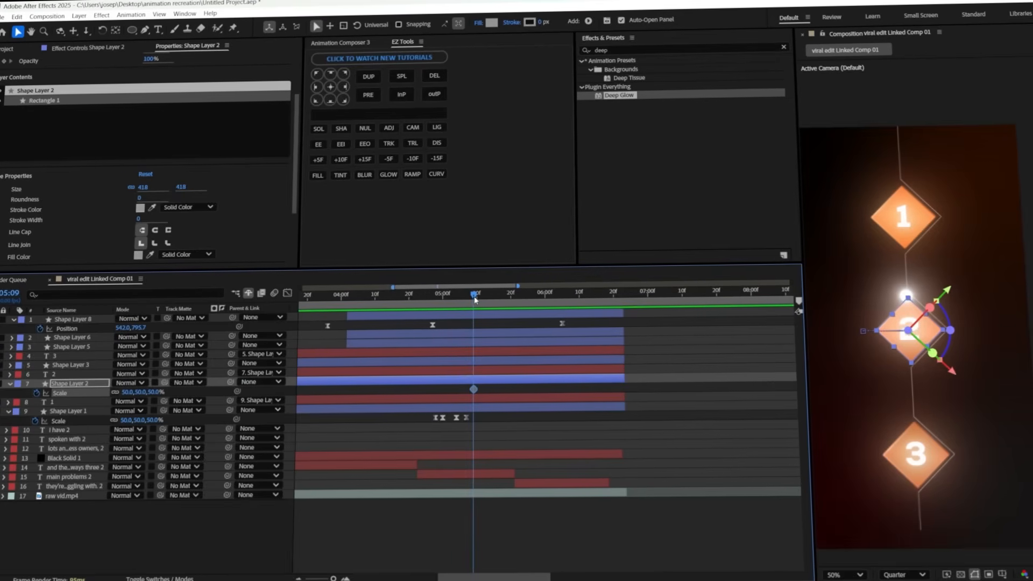
Scale the middle diamond up to 55% at 0:00:05:12 with a keyframe
drag(475, 299, 483, 300)
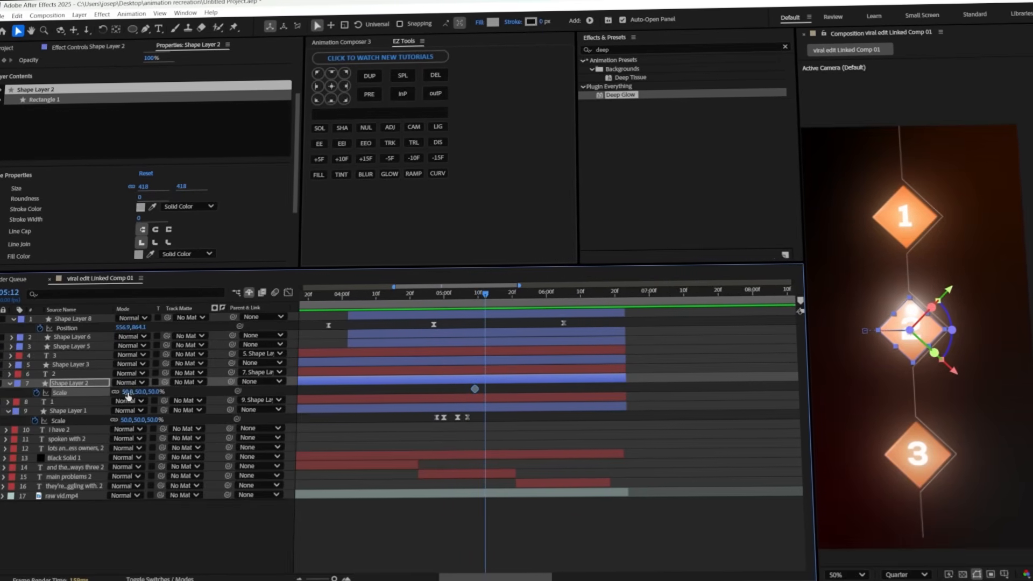
drag(127, 391, 130, 409)
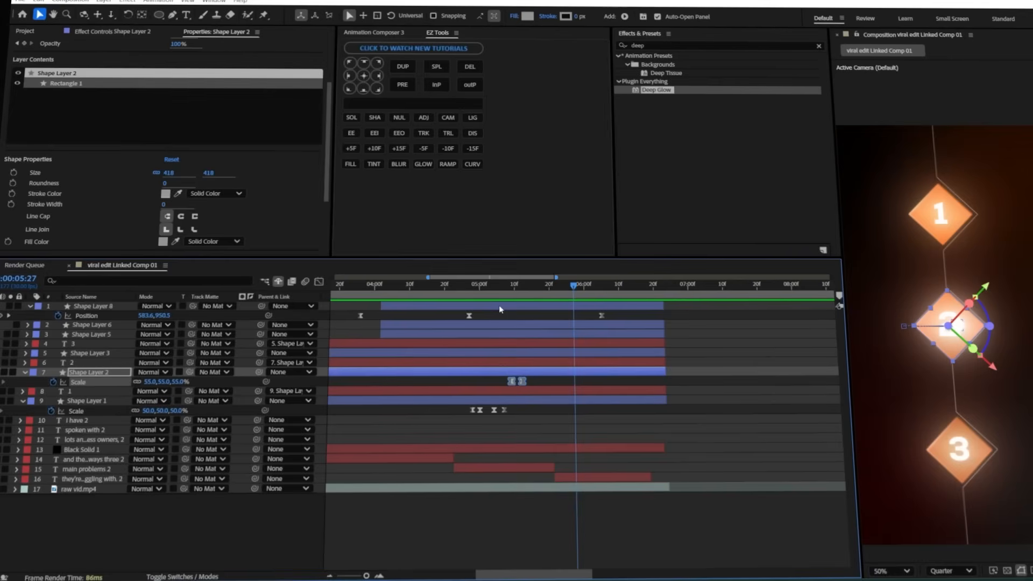
Add Trim Paths to the 6 px white connecting line on Shape Layer 6
click(440, 310)
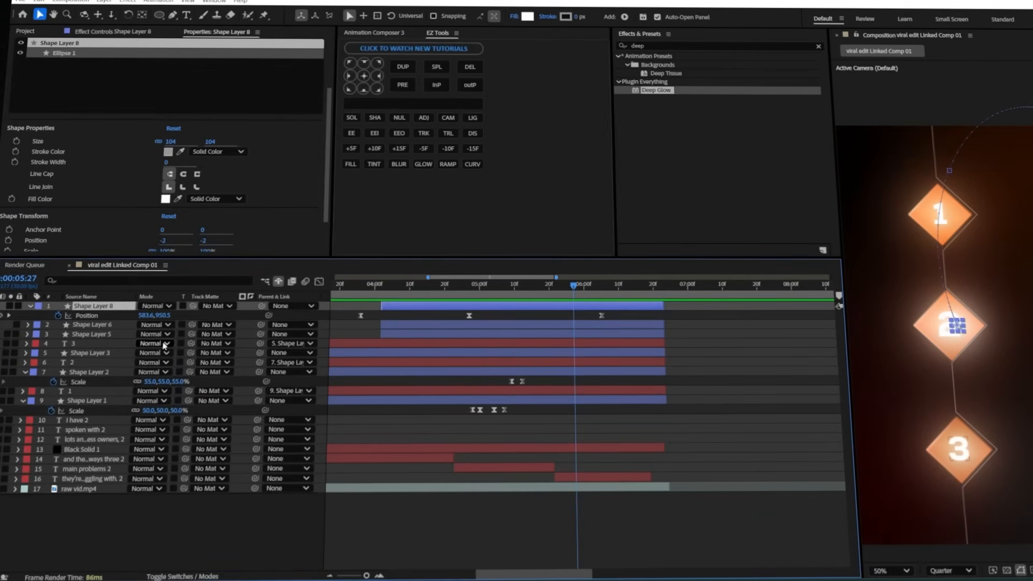
click(428, 326)
click(29, 325)
click(250, 334)
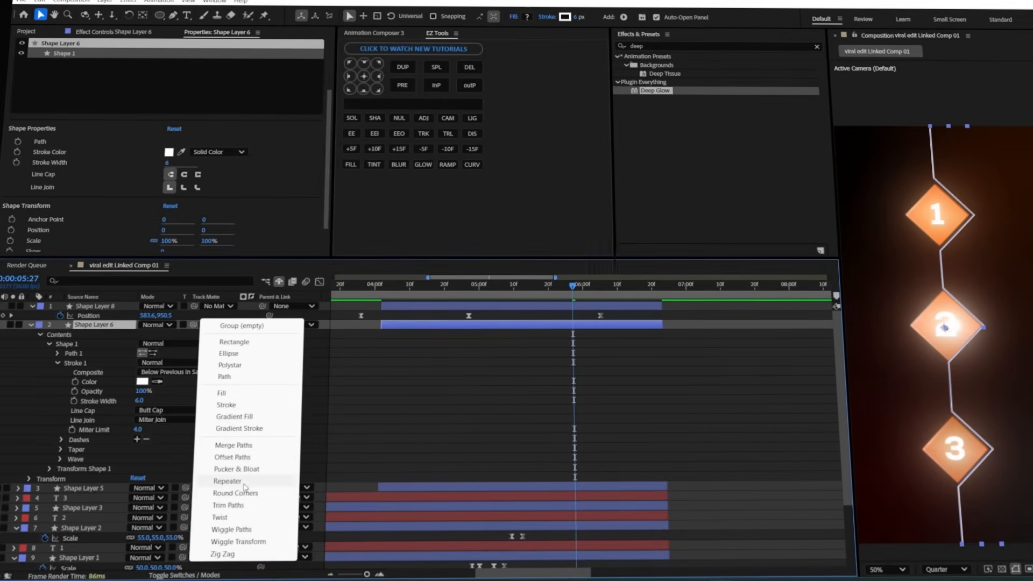
click(229, 504)
Keyframe the white line's trim Start and End at 0% at 0:00:04:26 and at 11.5% and 31.5% at 0:00:05:01
drag(450, 298, 481, 298)
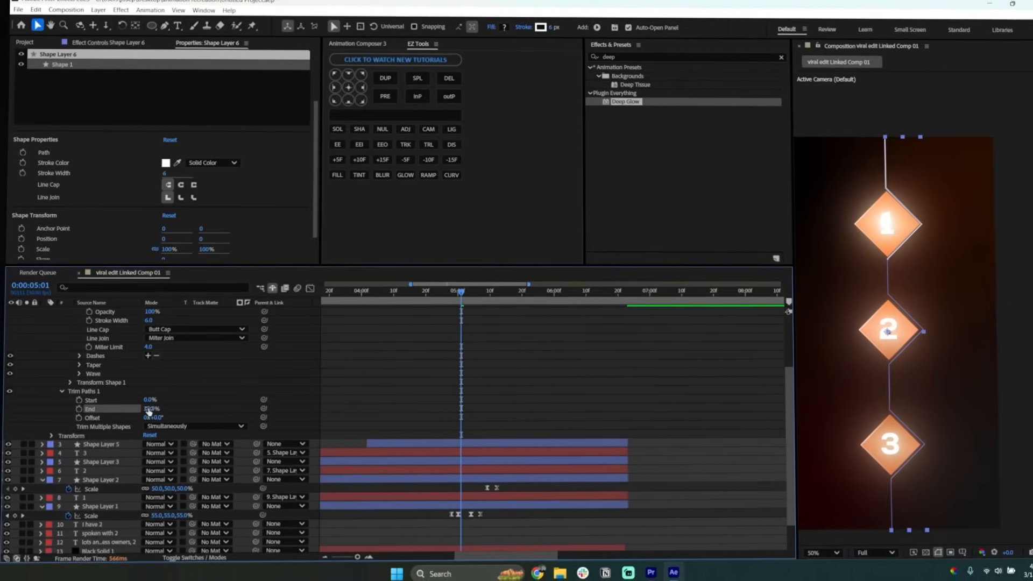
click(152, 410)
text(31.5)
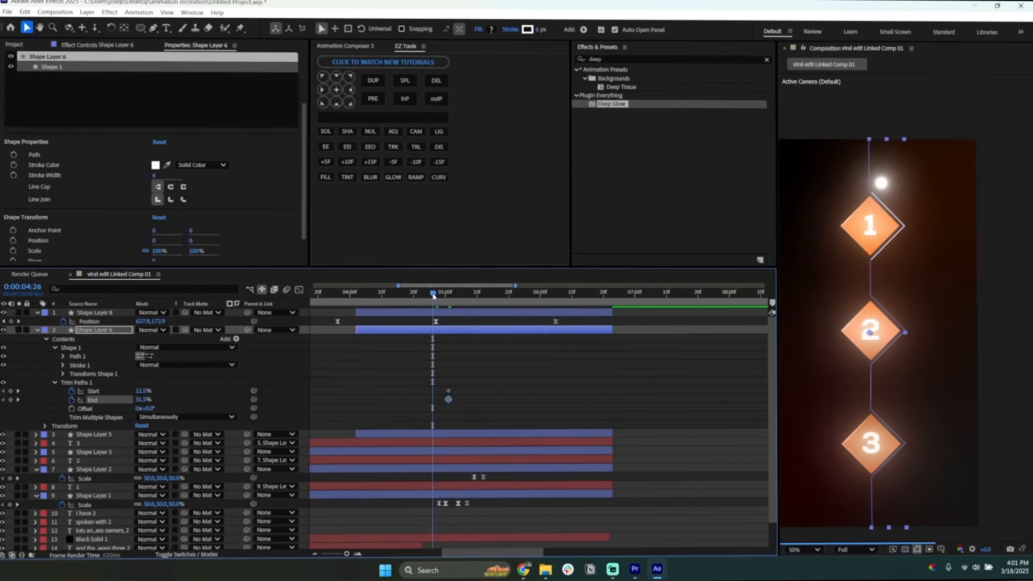
key(Tab)
text(0)
key(Return)
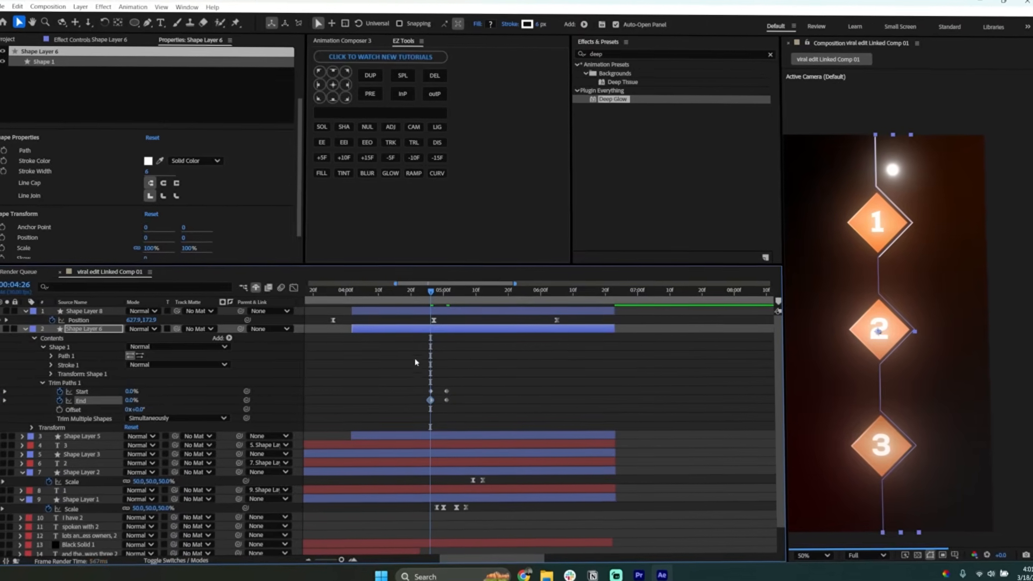
Ease the white line's trim Start and End keyframes and shape their speed curves to start fast and settle slowly
drag(475, 369, 417, 416)
click(288, 285)
drag(477, 309, 362, 479)
key(F9)
click(531, 503)
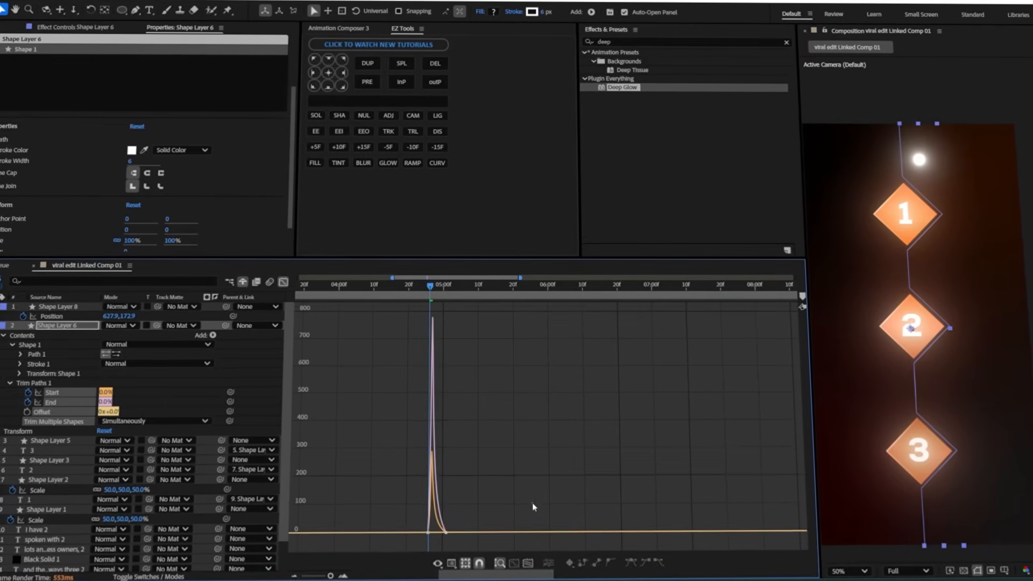
key(shift+F3)
Keyframe the line's trim around the middle diamond with Start at 39% and End at 60%
click(452, 293)
drag(455, 292, 509, 297)
click(105, 402)
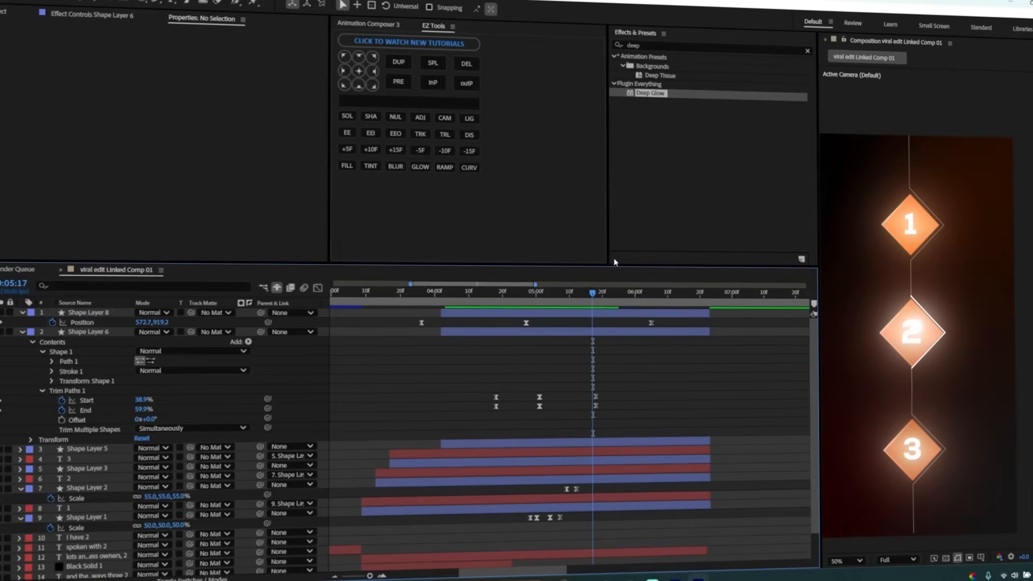
Add scale keyframes to the glowing circle over the middle diamond, starting at 0:00:05:25
click(611, 293)
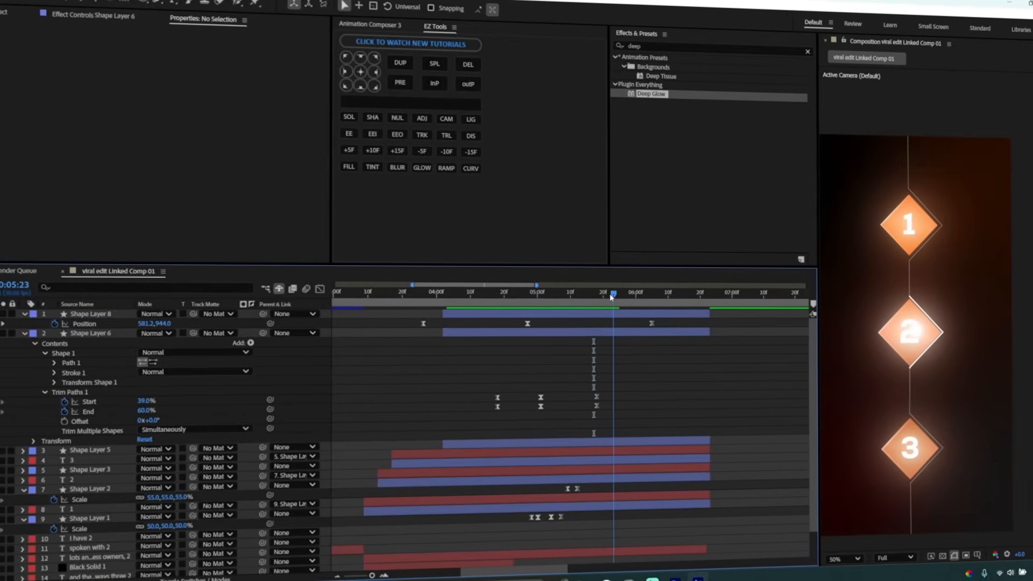
click(611, 313)
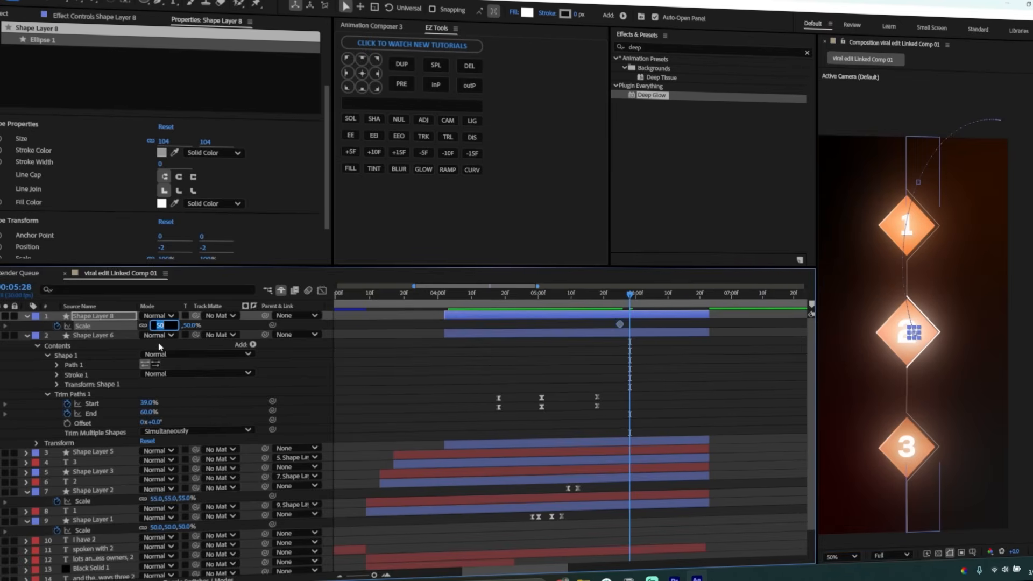
Add scale keyframes to the middle diamond that hold 55% and return it to 50% at 0:00:06:12
scroll(634, 388, down, 2)
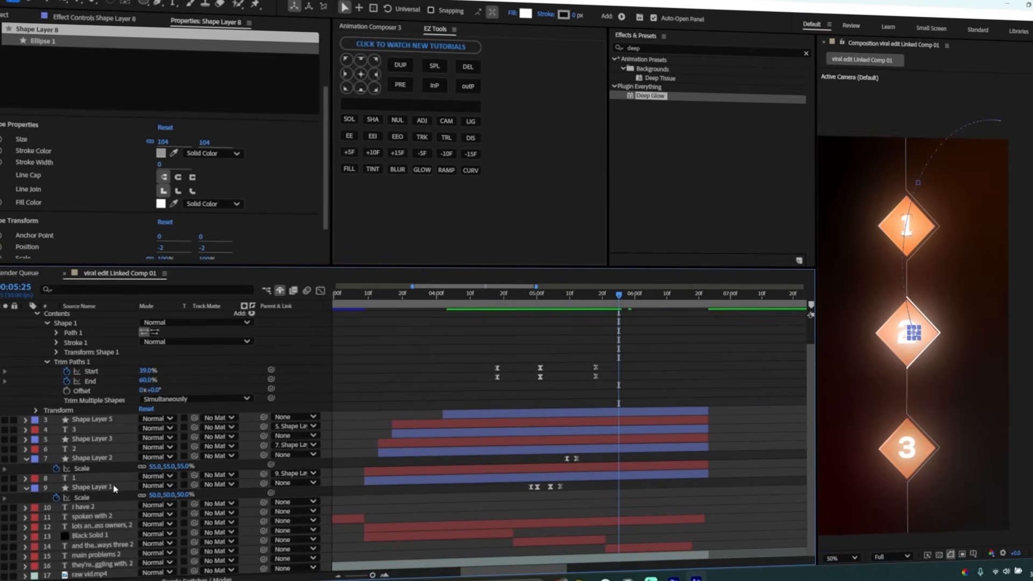
click(97, 487)
click(95, 469)
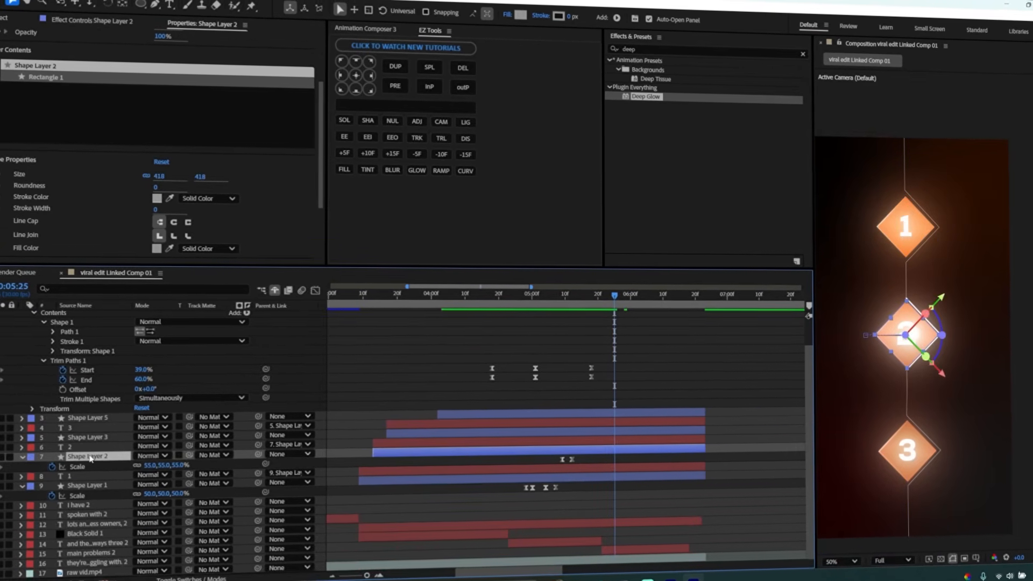
key(s)
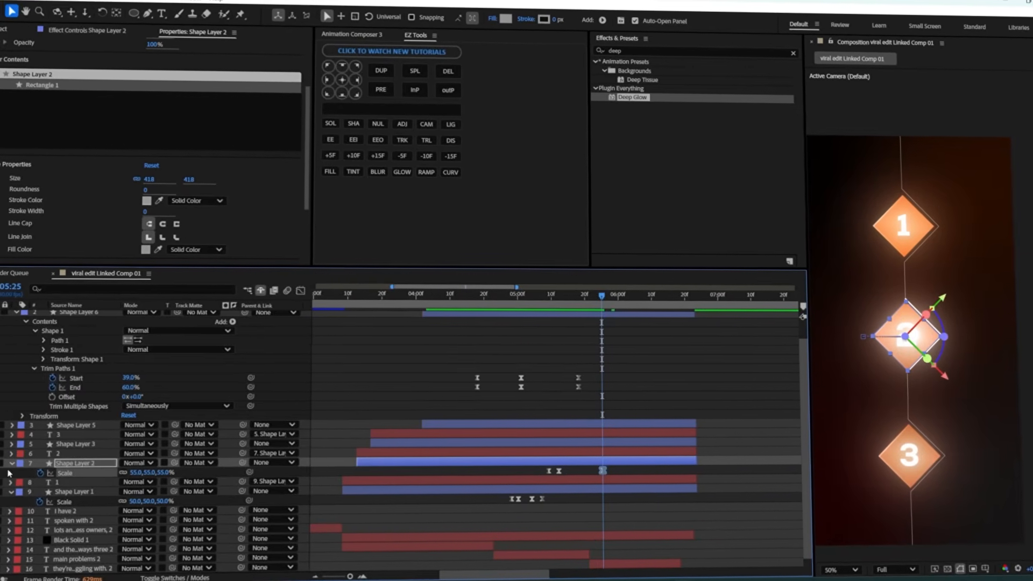
drag(609, 295, 605, 297)
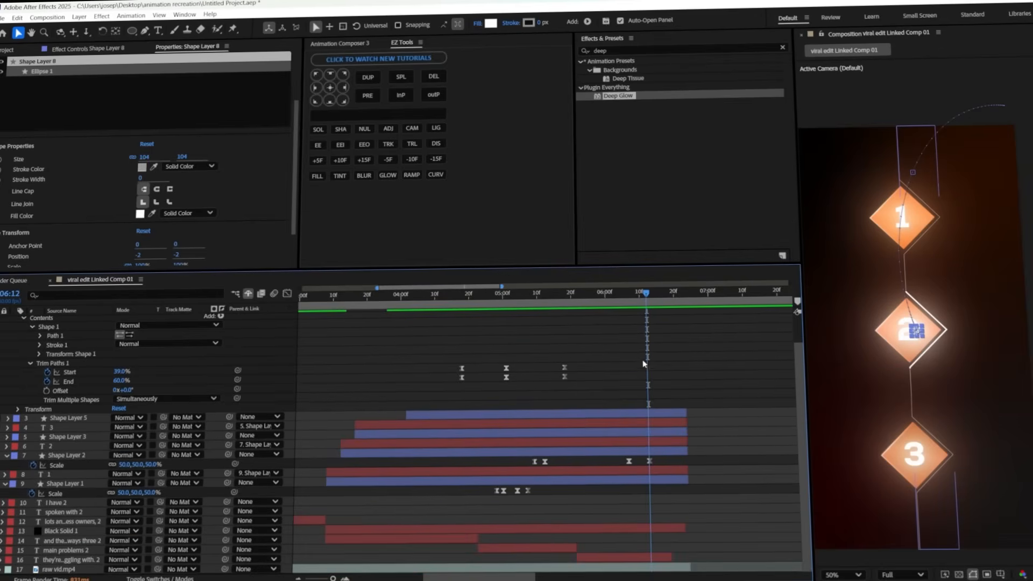
Reveal the opacity of all layers and add 100% opacity keyframes at 0:00:06:12 to the nine shape and number layers
key(ctrl+a)
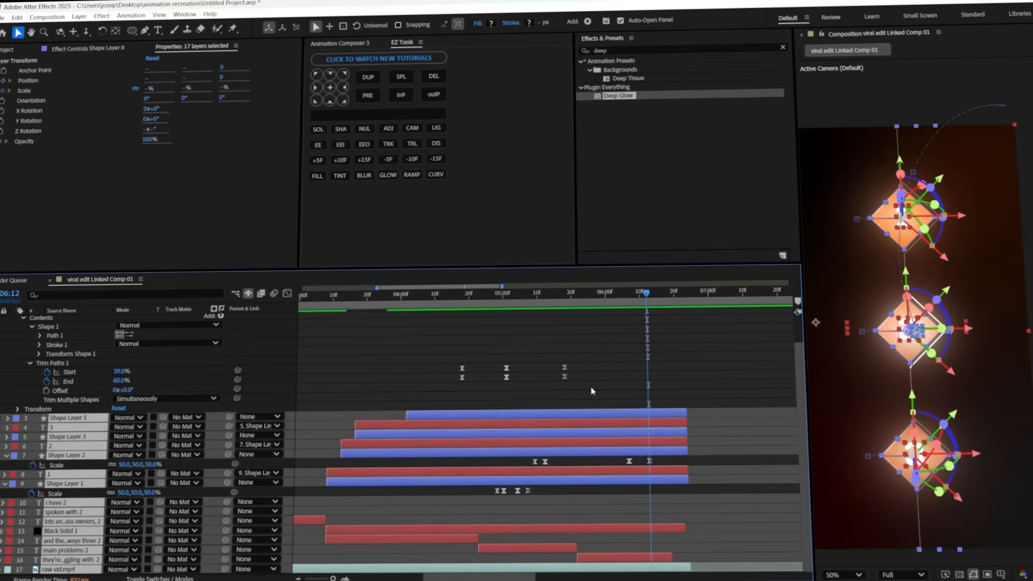
key(t)
key(ctrl+shift+a)
scroll(484, 430, down, 3)
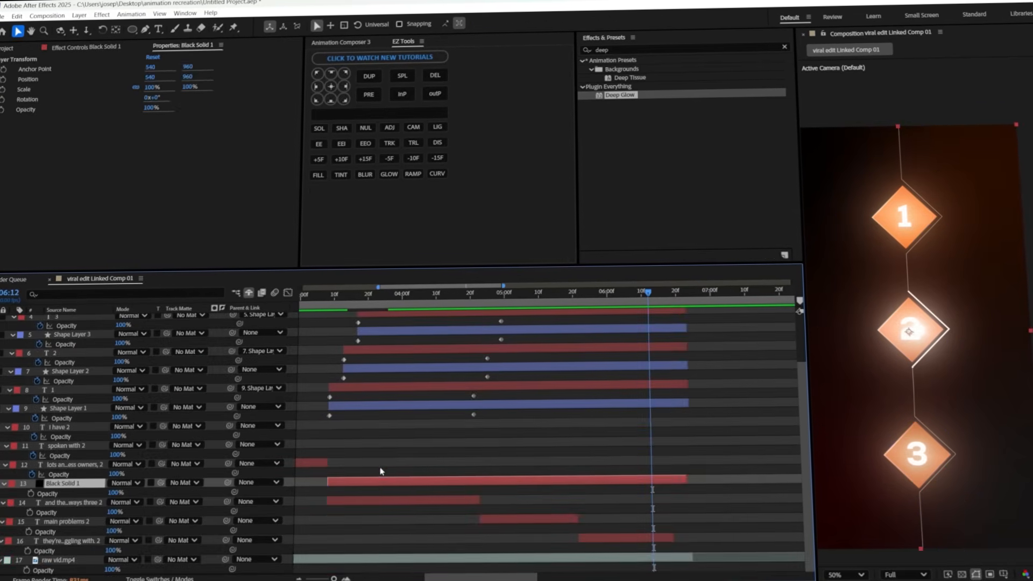
scroll(380, 471, up, 3)
click(405, 428)
shift+click(484, 316)
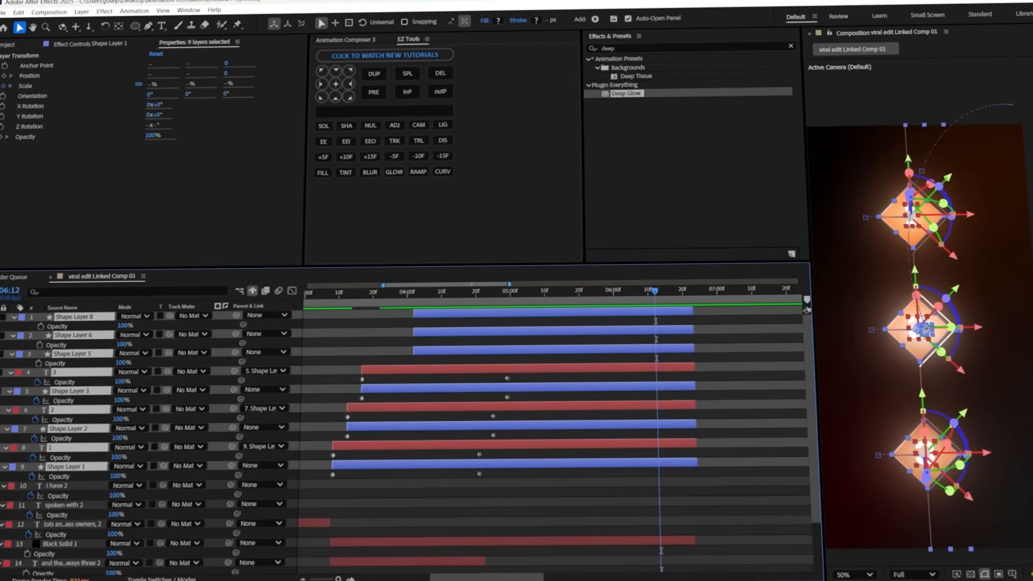
click(1, 382)
click(41, 325)
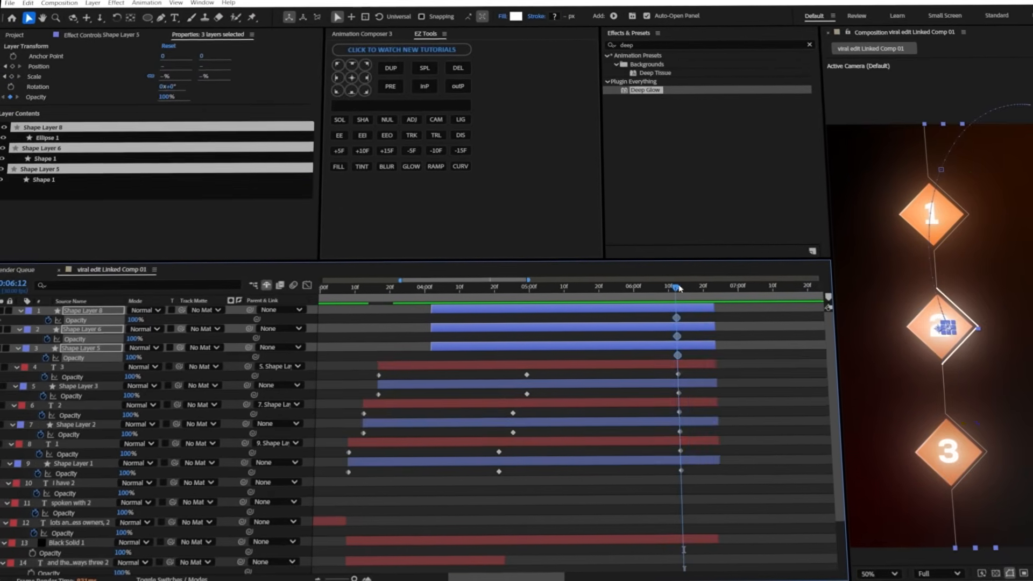
Add closing opacity keyframes to the nine shape and number layers near the ends of their clips
drag(679, 289, 714, 289)
shift+click(695, 461)
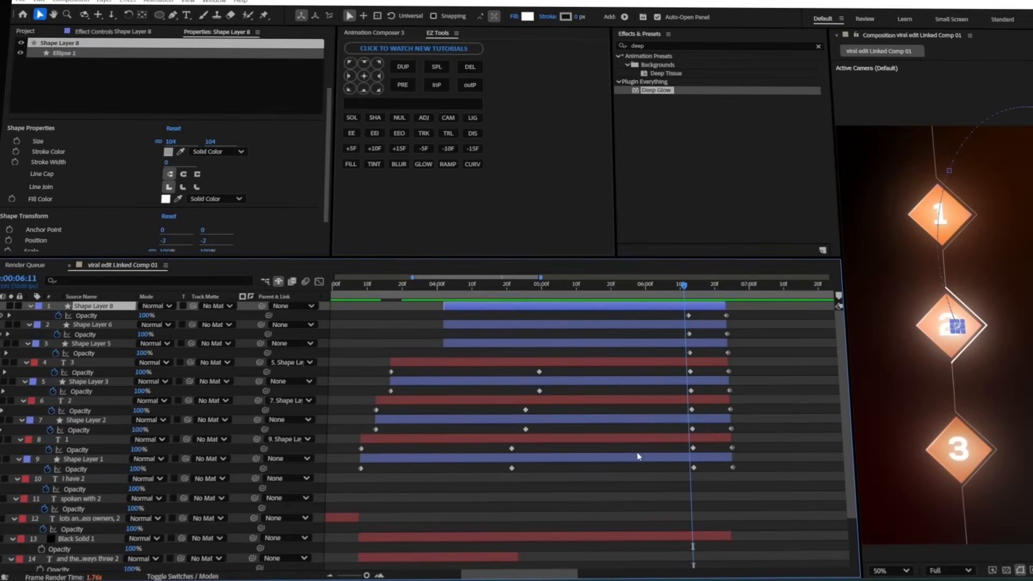
Select the number 2 and middle diamond layers together and extend both past the ends of the other layers
drag(94, 428, 89, 409)
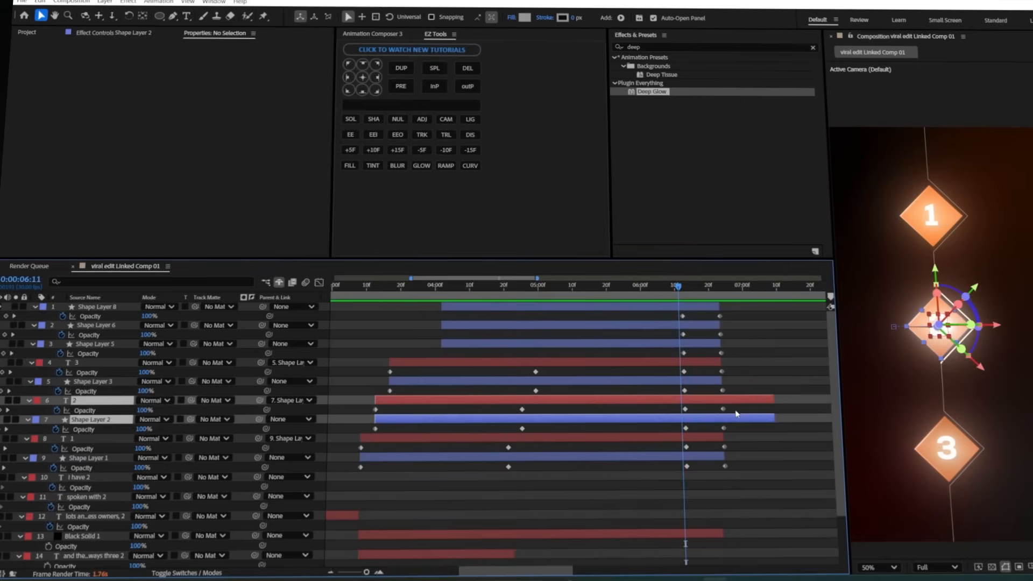
Extend the dot layer's clip and shift the closing opacity keyframes of the number 2, middle diamond and dot layers toward their extended ends
mouse_move(734, 403)
mouse_down()
mouse_move(643, 440)
mouse_move(749, 411)
mouse_up()
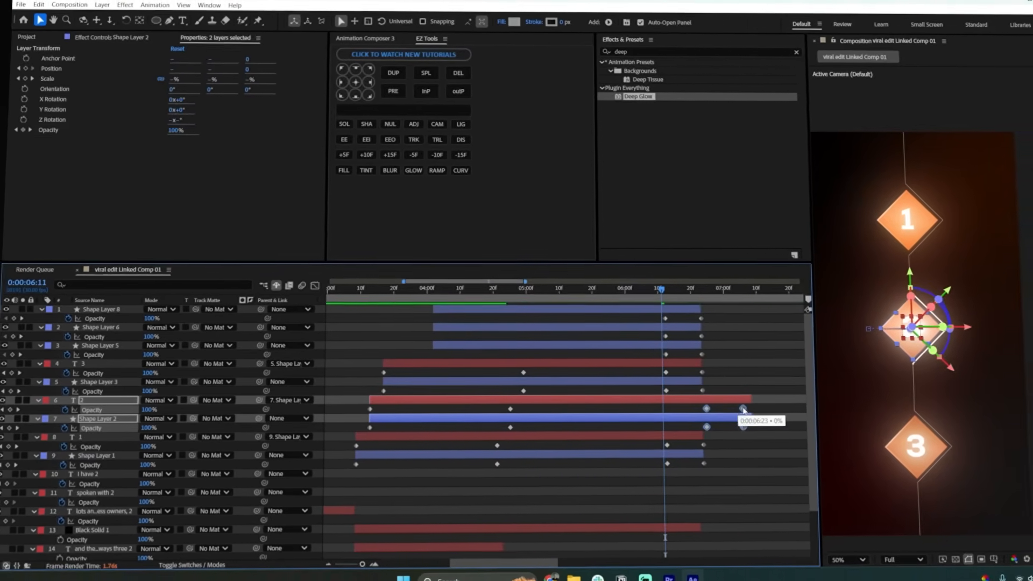
click(645, 363)
click(664, 312)
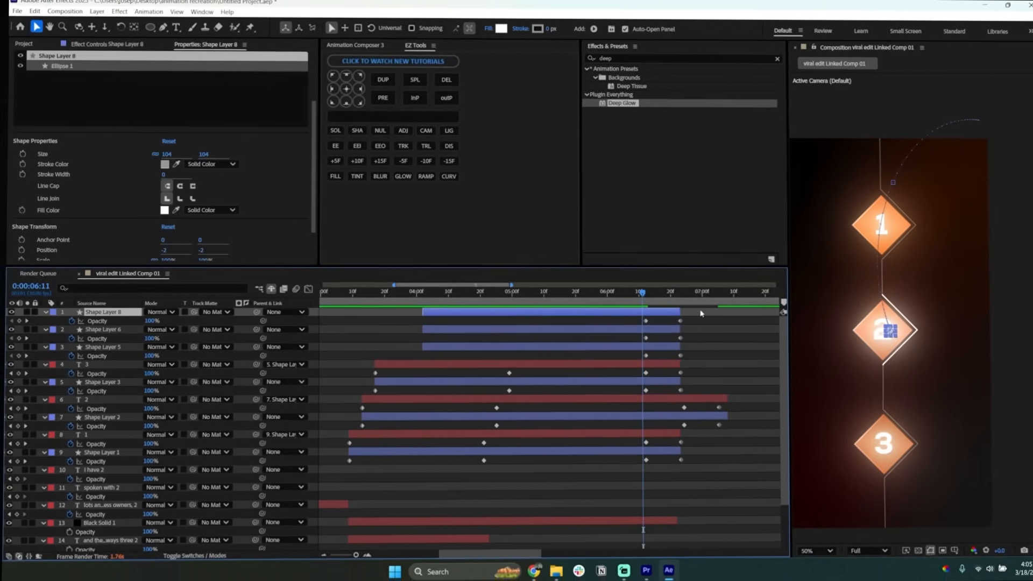
drag(726, 320, 634, 325)
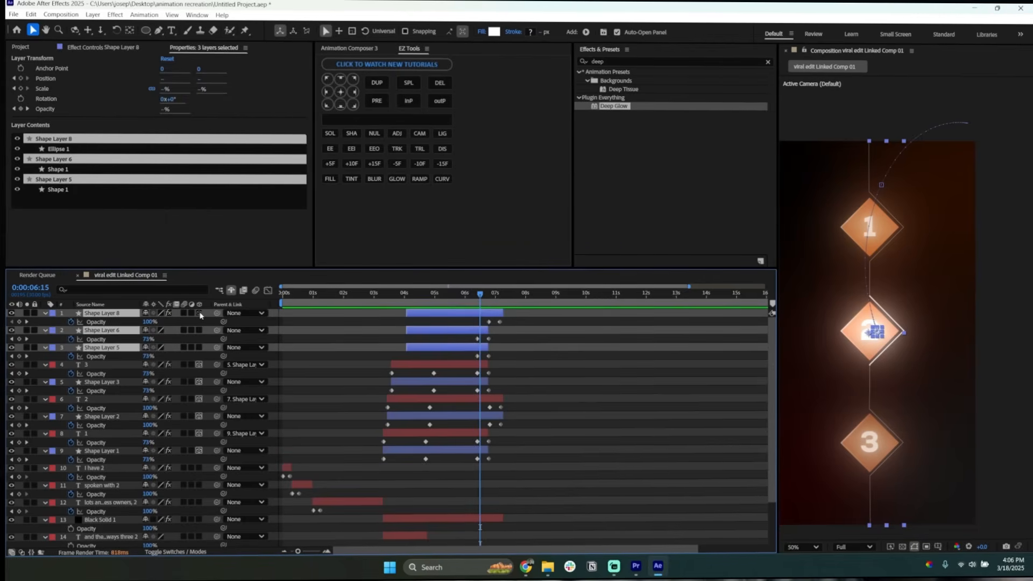
Make Shape Layers 8, 6 and 5 three-dimensional and set the Deep Glow exposure of Shape Layer 6 to 0.40
click(200, 313)
click(330, 346)
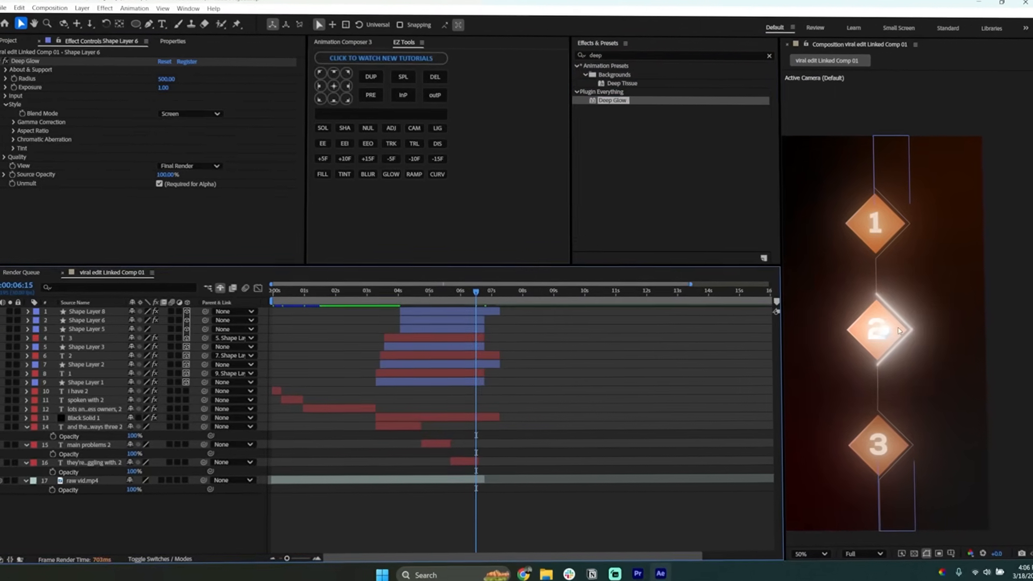
click(161, 85)
text(.4)
key(Return)
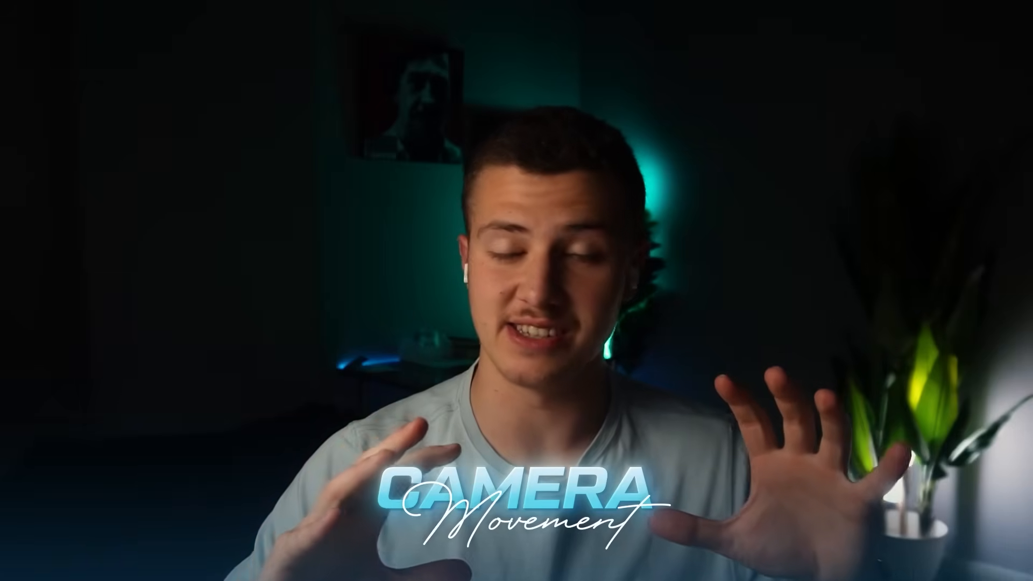
Add a camera layer and trim it to the span of the diamond scene
mouse_move(430, 374)
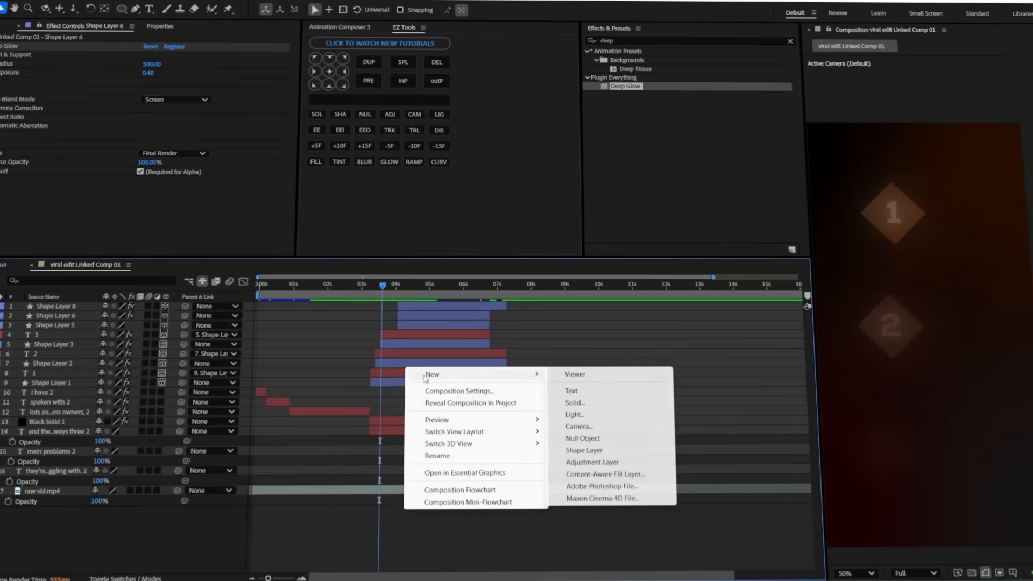
click(570, 423)
click(673, 385)
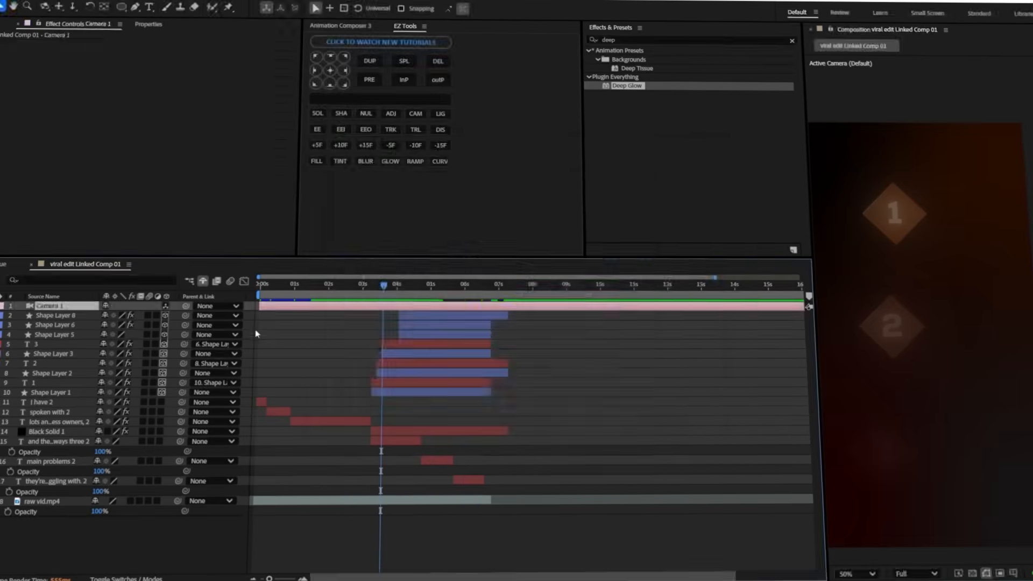
drag(380, 287, 419, 289)
click(514, 308)
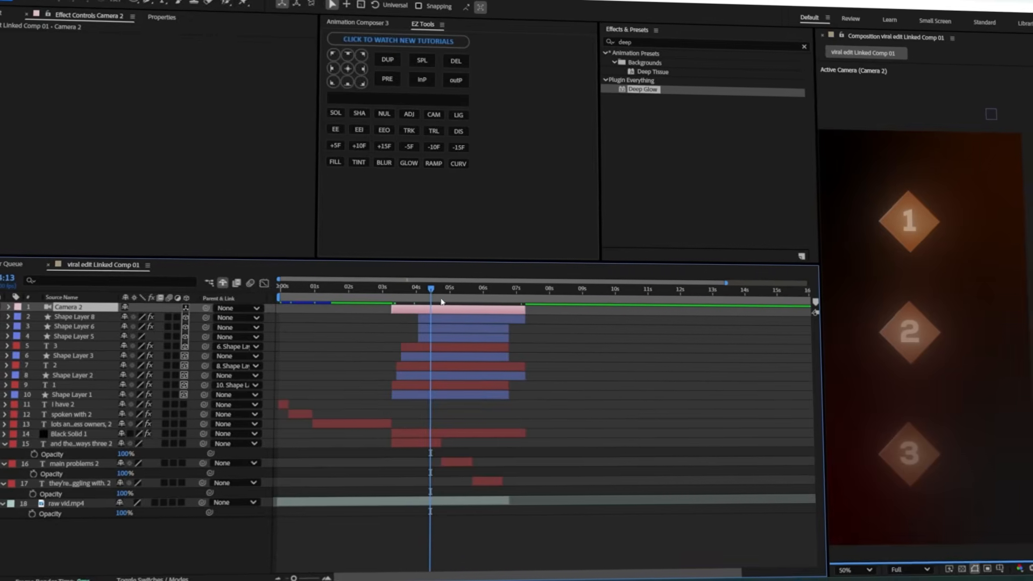
Split the camera layer in two at 0:00:04:14
click(427, 292)
click(443, 293)
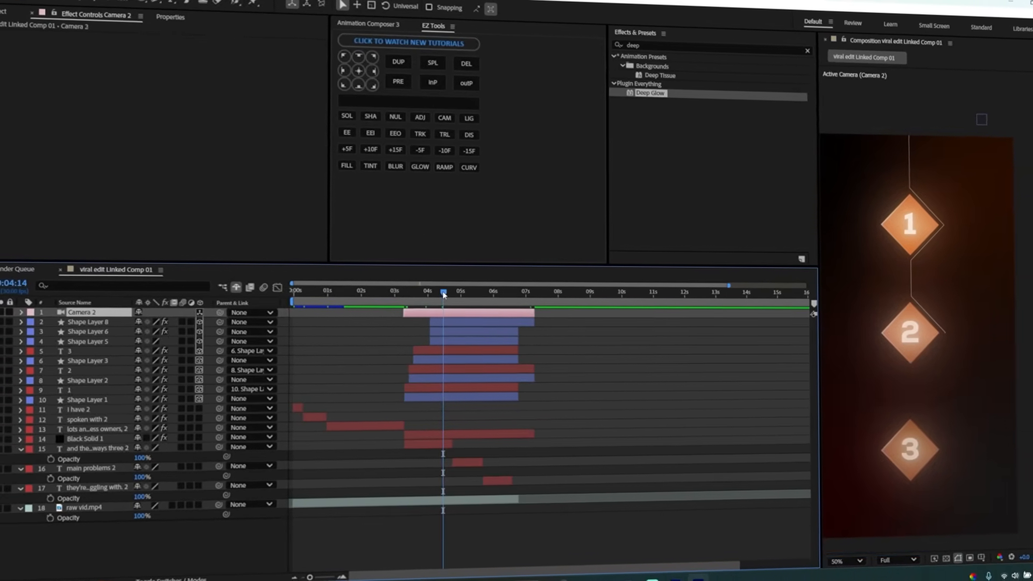
key(ctrl+shift+d)
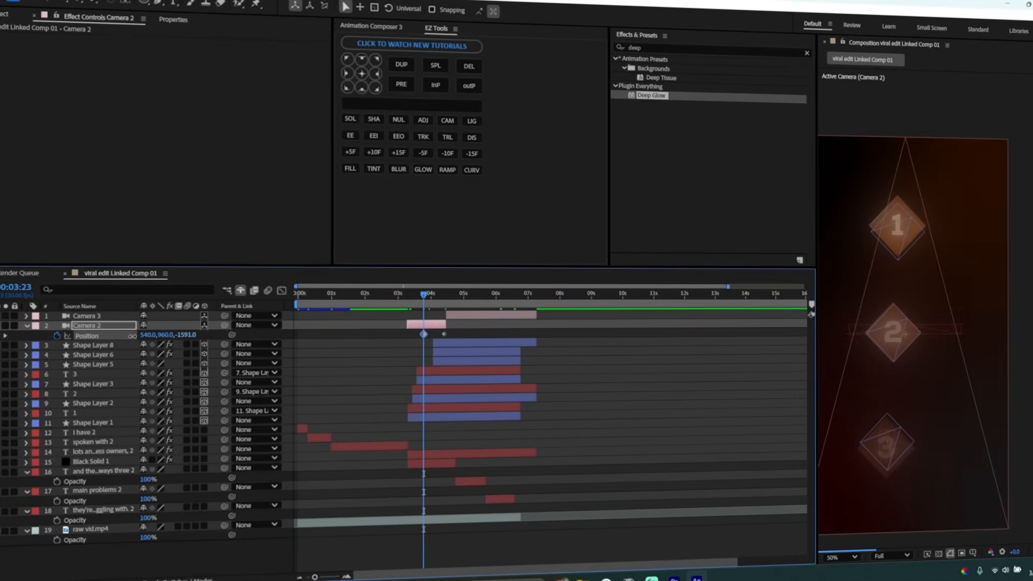
Ease the first camera clip's Position animation by reshaping the speed curve between its two keyframes
key(shift+F3)
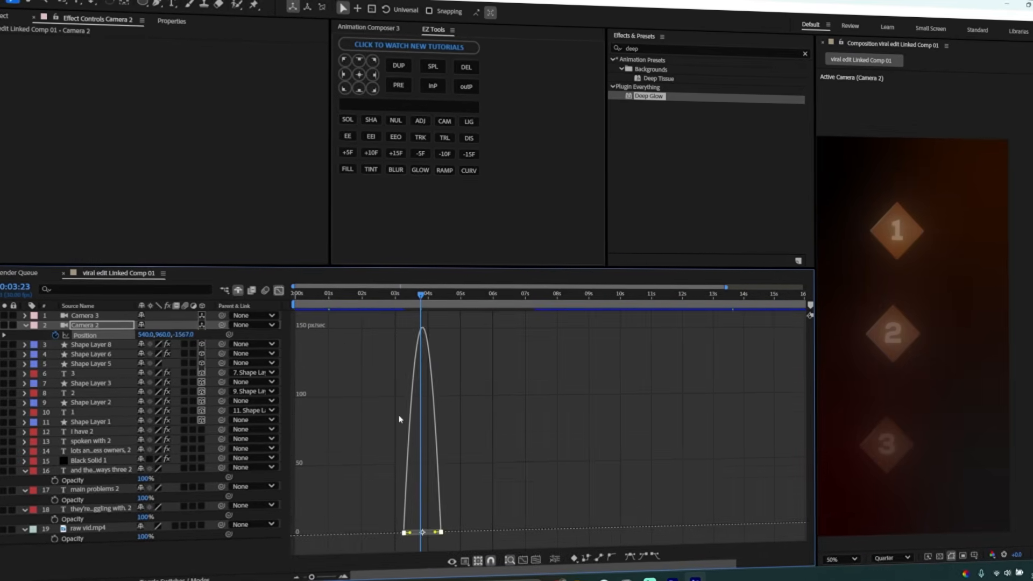
drag(437, 539, 425, 534)
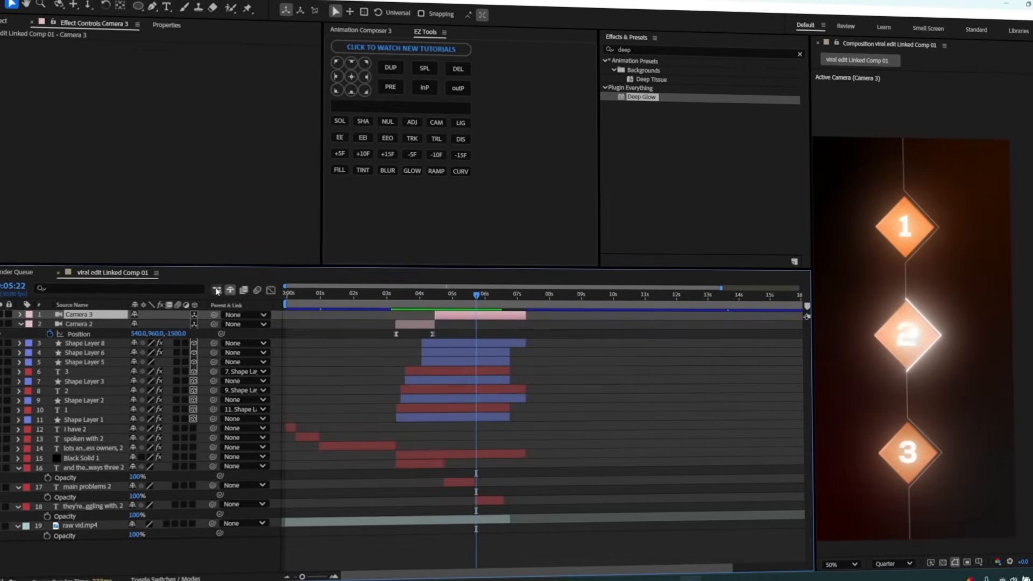
Keyframe the second camera clip's Position from its start, moving in closer and reaching 511, 999, -850 at 0:00:05:22
key(alt+shift+p)
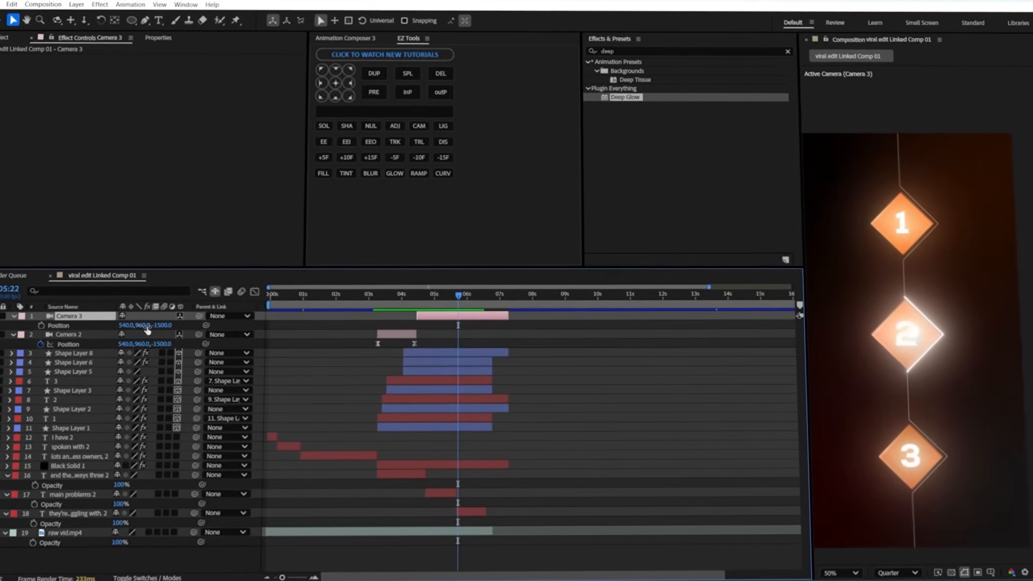
drag(161, 326, 51, 337)
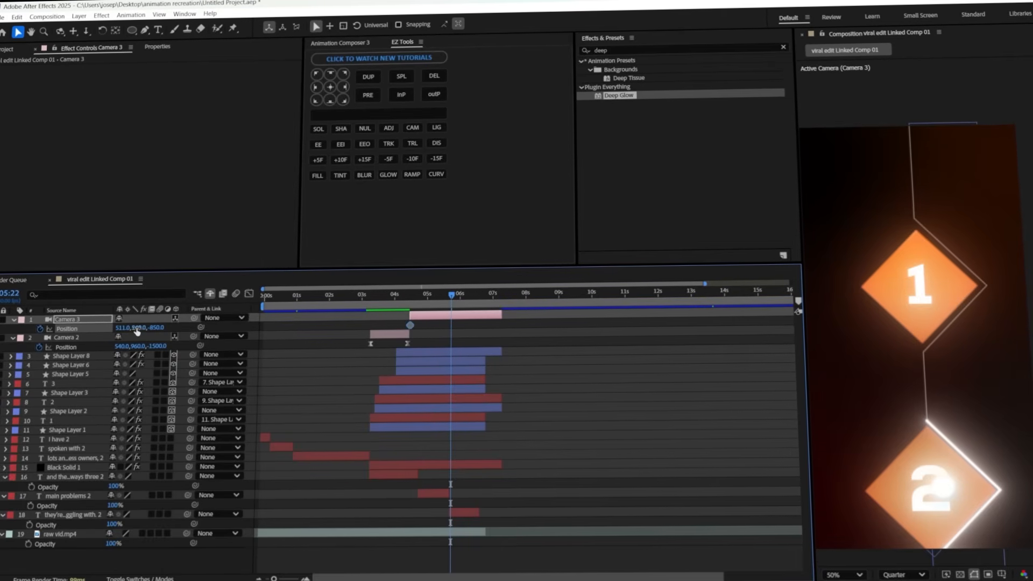
drag(137, 331, 164, 326)
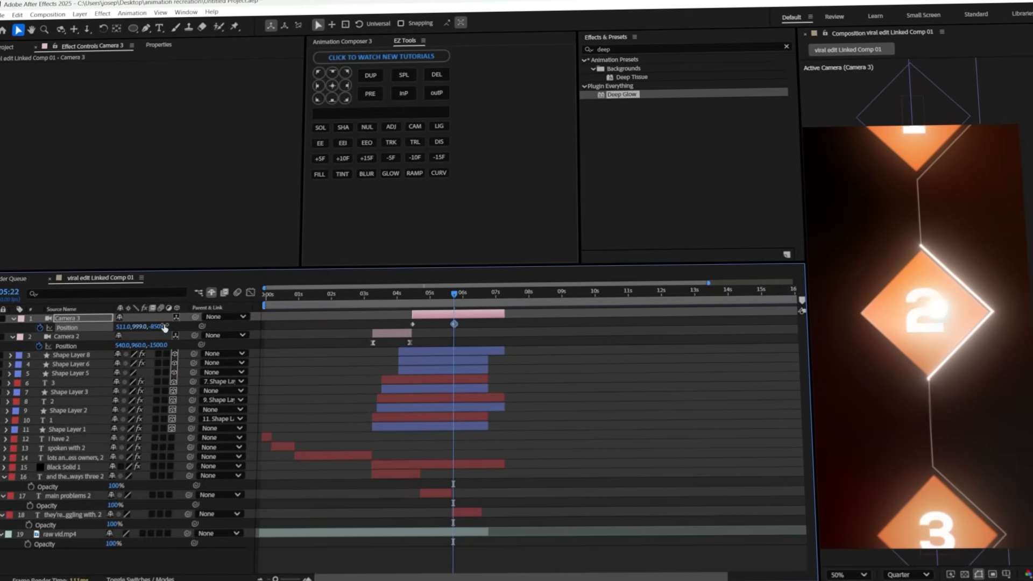
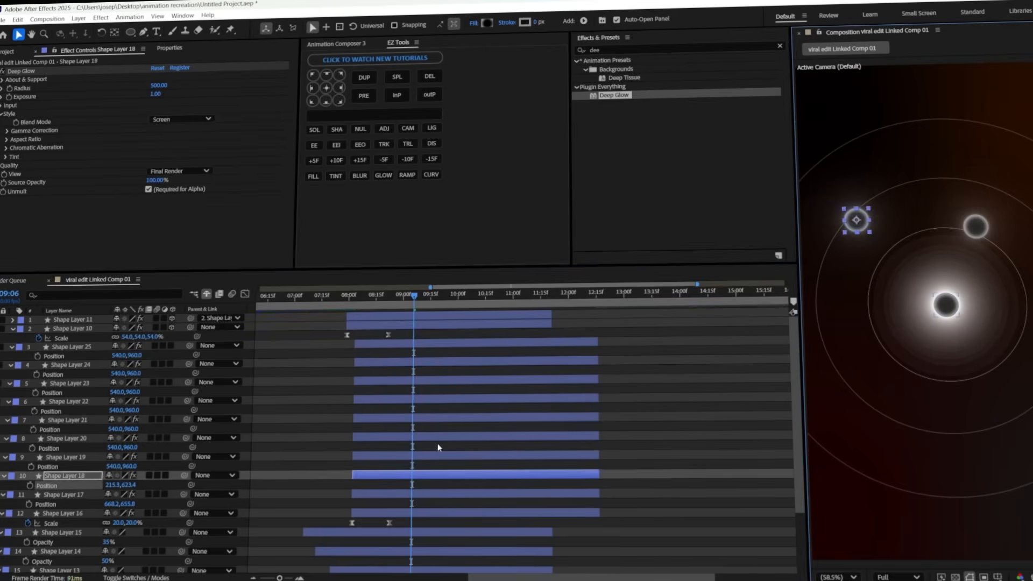
Reveal the scale keyframes of the ten small circle layers, Shape Layer 25 through Shape Layer 16
click(71, 346)
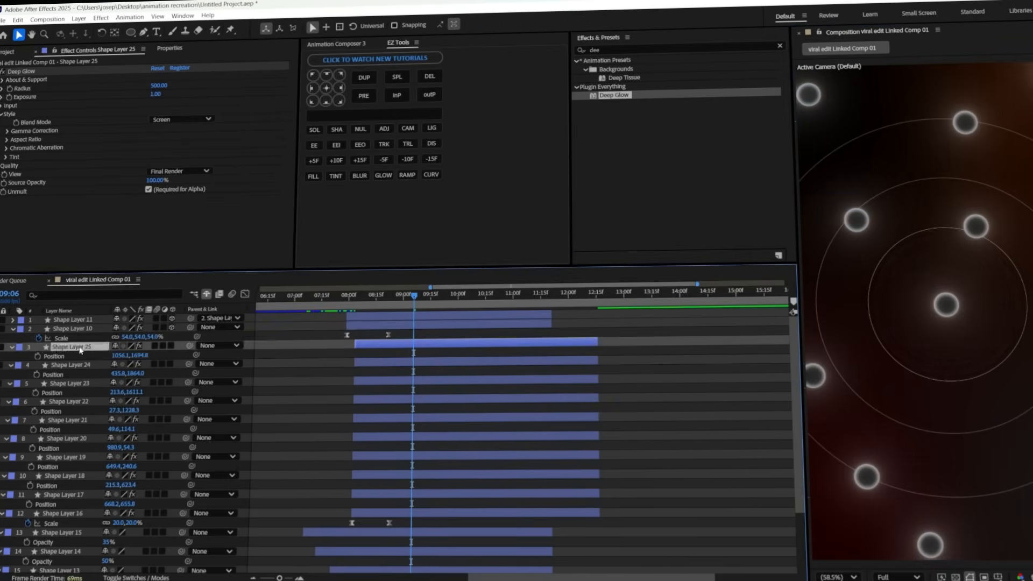
shift+click(56, 513)
key(s)
click(264, 462)
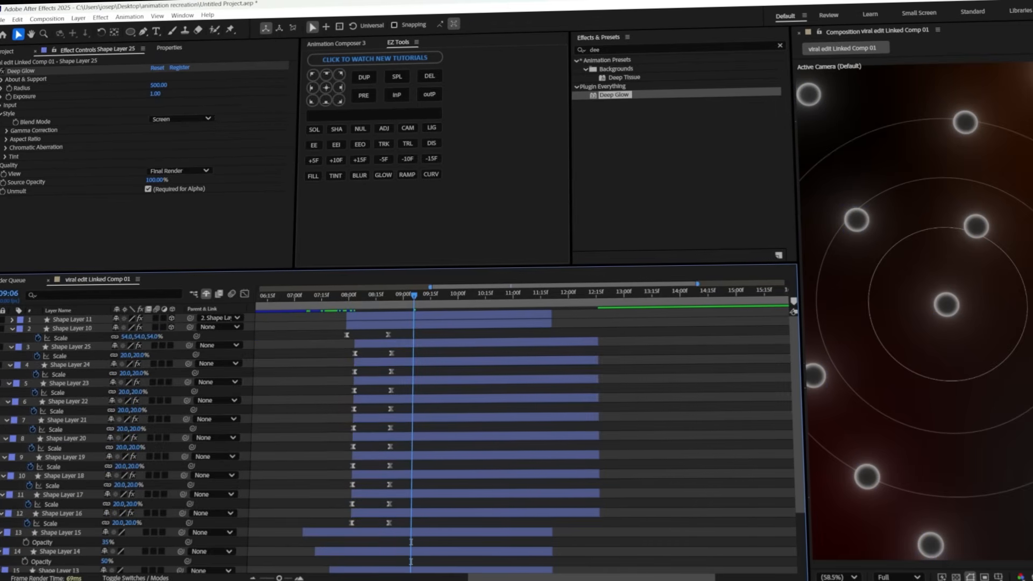
Vary the end scales of Shape Layers 25 to 17 as 15, 10, 12, 18, 14, 13, 20, 10 and 19% at 0:00:08:24
text(15)
key(Return)
click(127, 373)
text(10)
key(Return)
click(125, 392)
text(12)
key(Return)
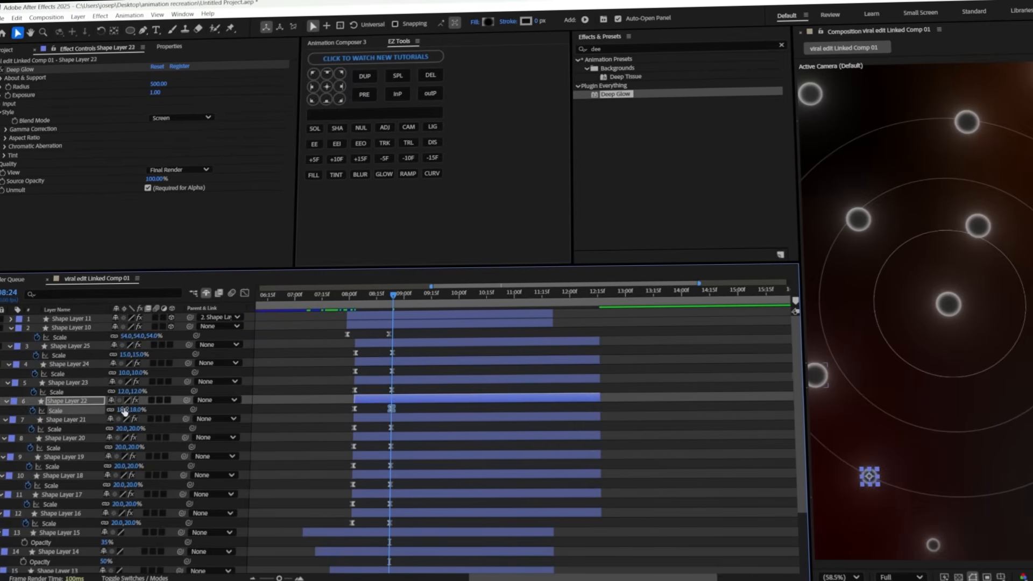
click(118, 505)
text(19)
key(Return)
click(330, 371)
Animate the ten small circles' positions with keyframes at their clip starts, drifting outward to new positions at 0:00:11:20
click(372, 342)
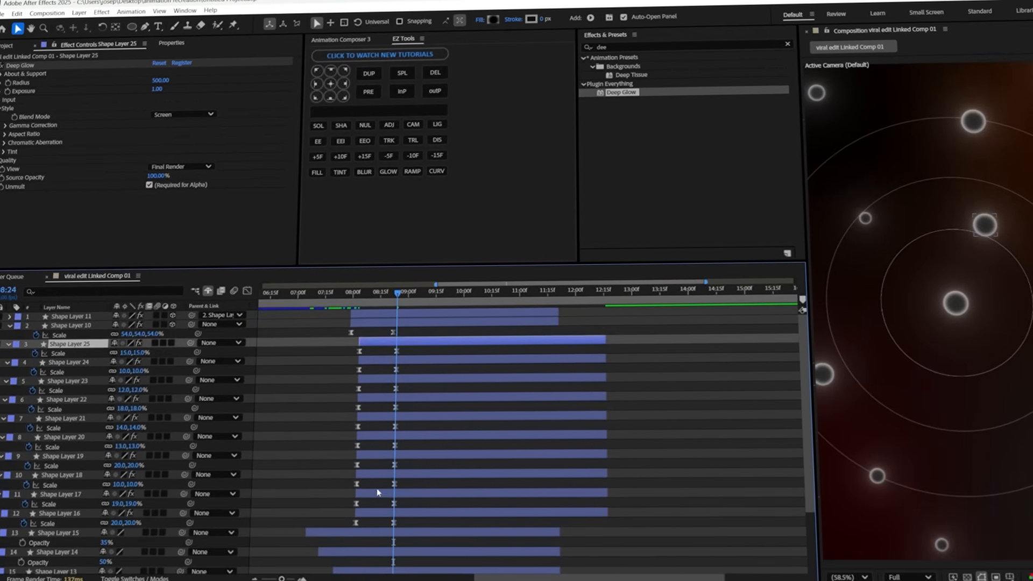
shift+click(404, 512)
key(alt+shift+p)
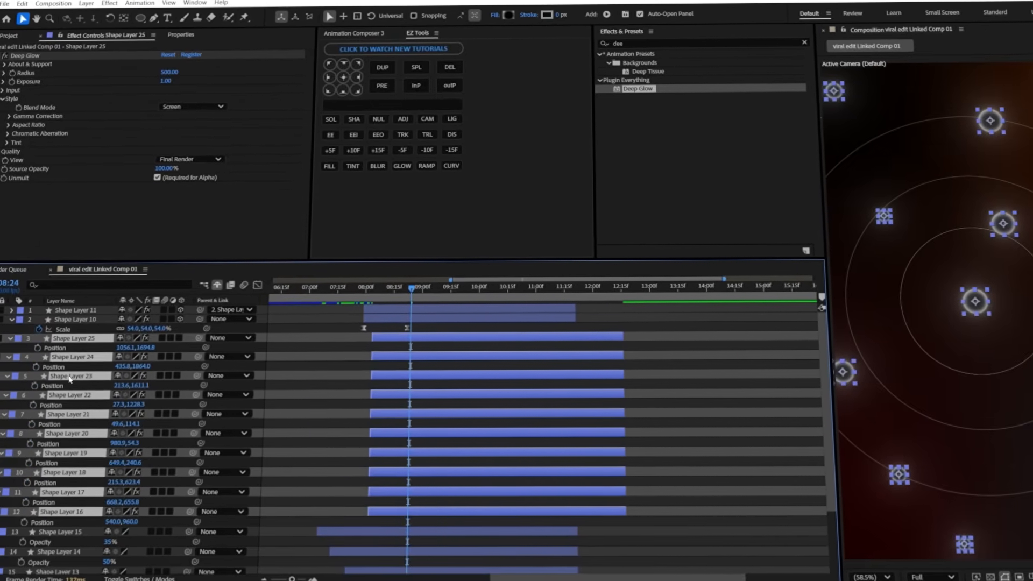
drag(415, 345, 395, 345)
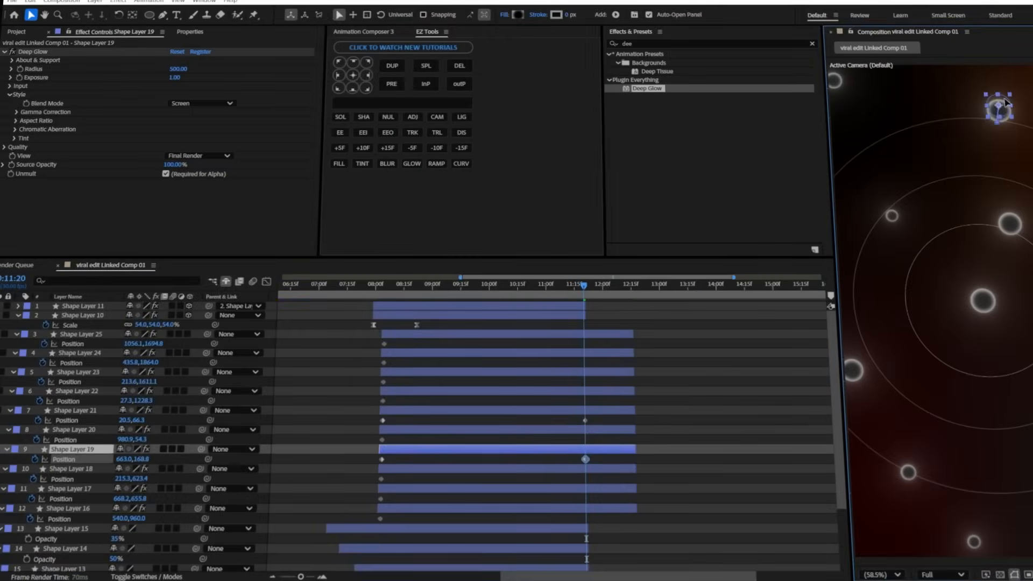
click(892, 216)
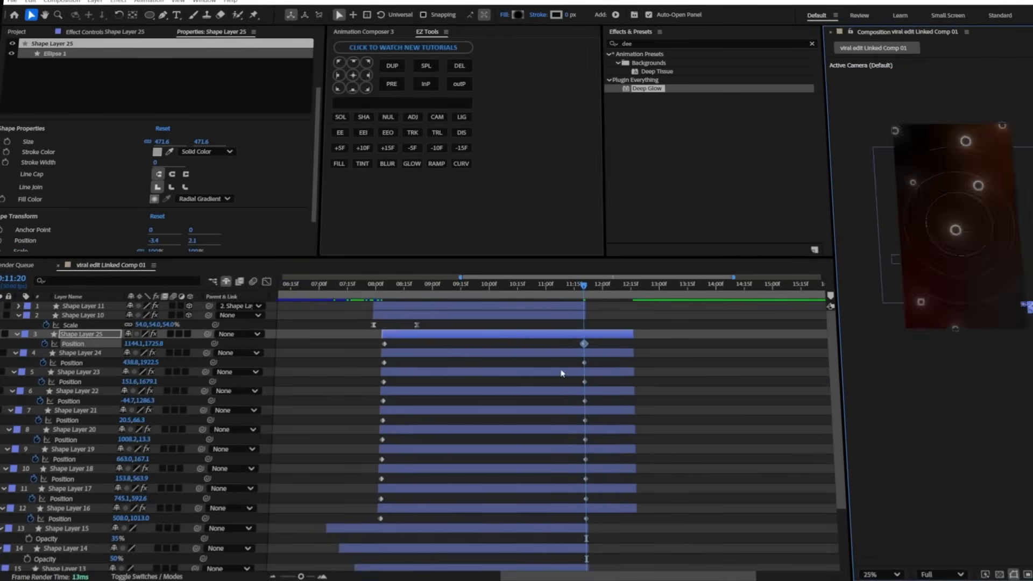
drag(394, 470, 401, 334)
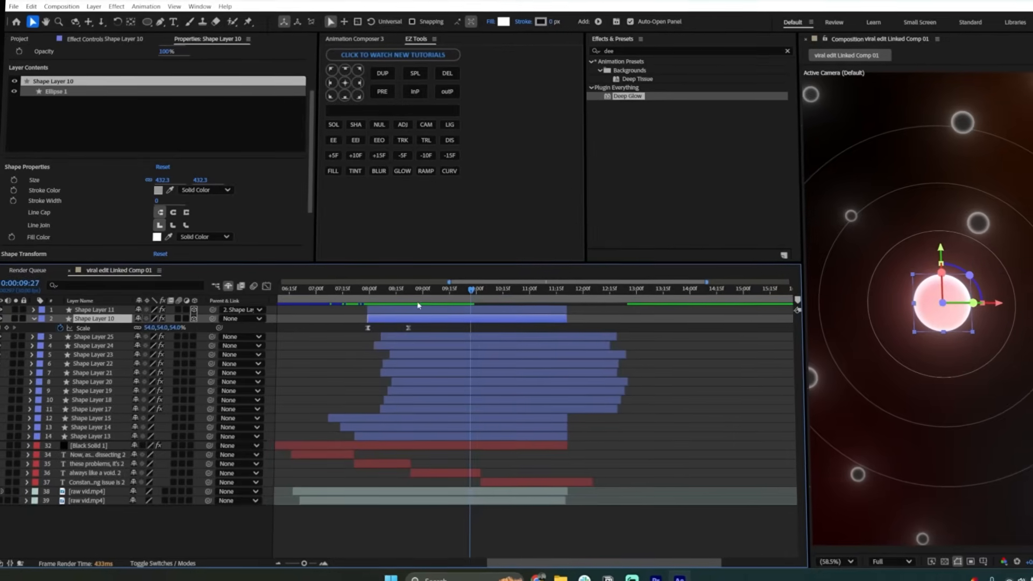
Scale the central circle up to 547% at 0:00:11:20 and reshape its speed curve so the growth accelerates near the end
click(417, 304)
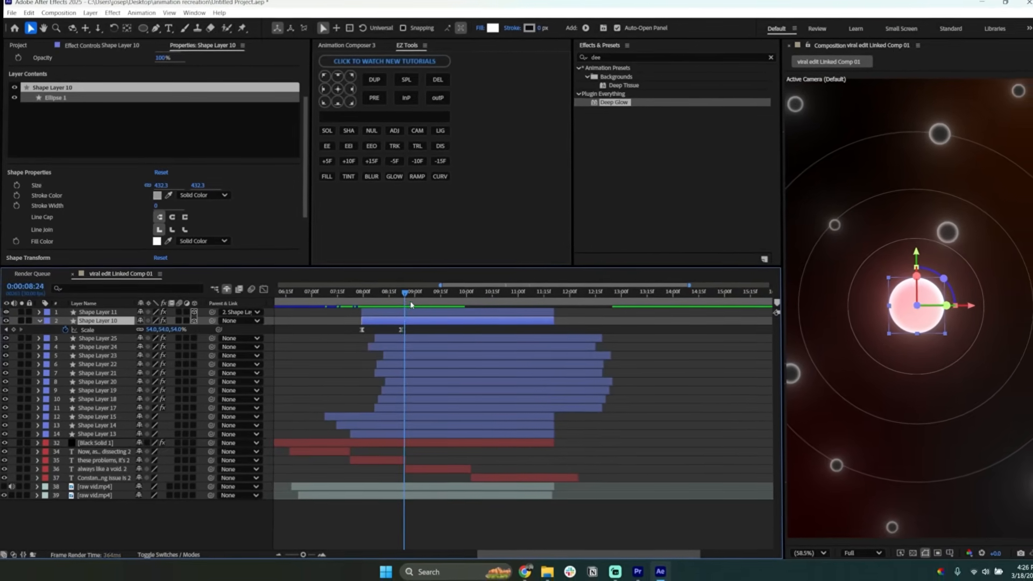
drag(410, 305, 551, 309)
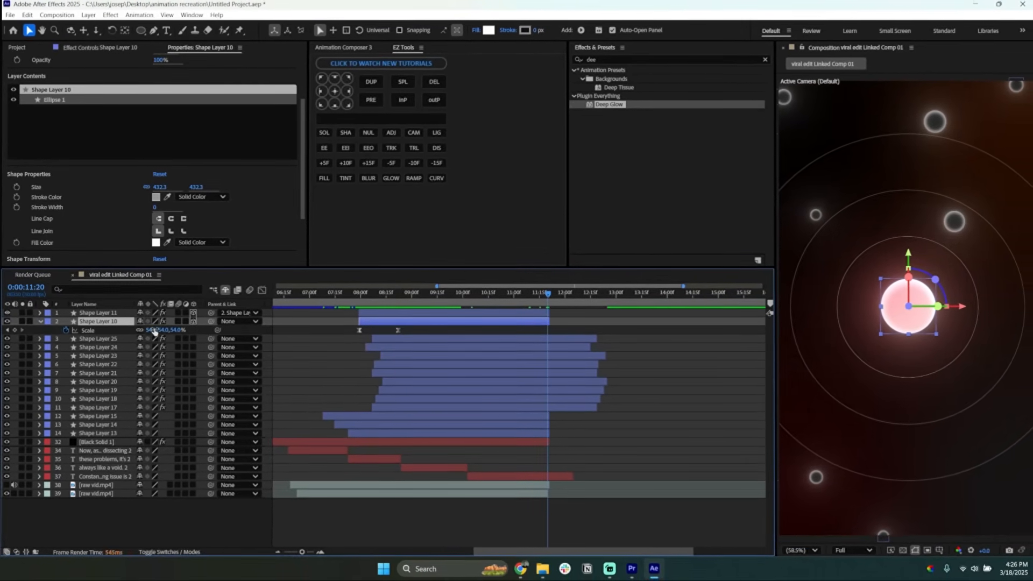
drag(183, 330, 436, 332)
drag(564, 338, 564, 338)
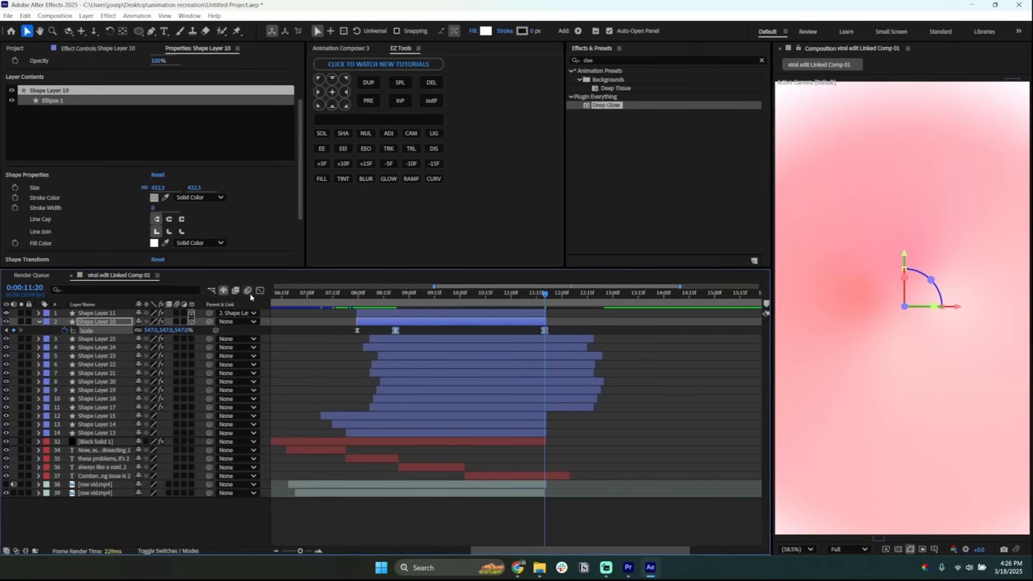
click(260, 290)
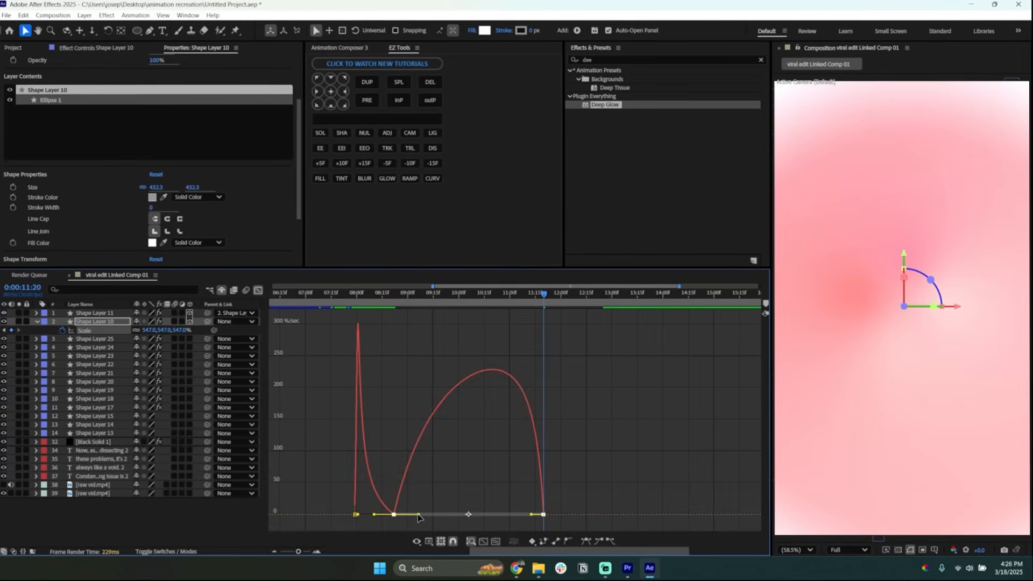
drag(417, 514, 537, 515)
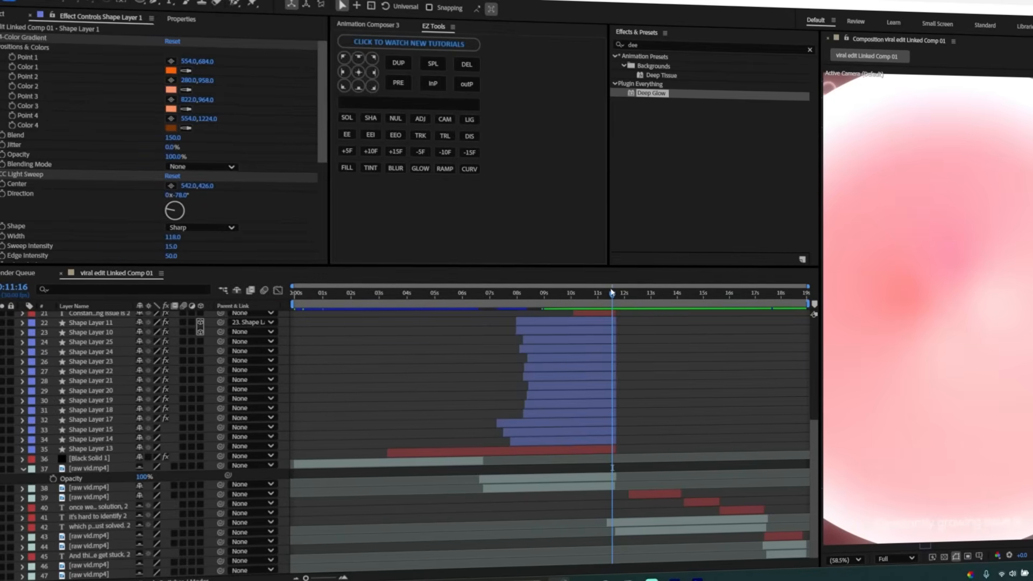
Select Shape Layers 11 and 10 together and extend both past the ends of the small circle clips
drag(612, 293, 615, 294)
scroll(102, 359, up, 2)
click(102, 359)
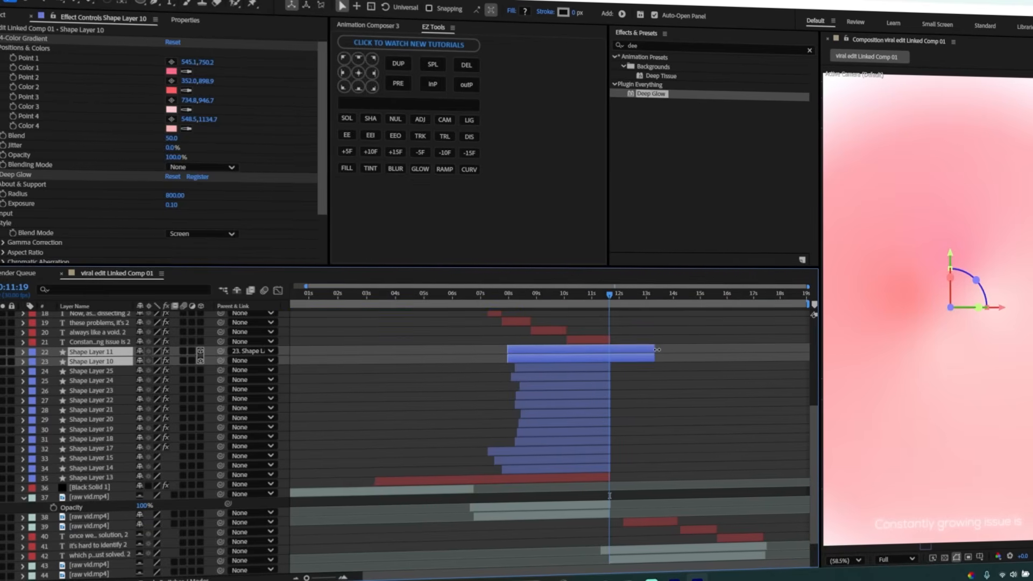
Duplicate the Black Solid 1 background and place the copy above the "Constantly growing issue is" caption layer
key(equal)
key(equal)
key(equal)
click(399, 483)
key(ctrl+d)
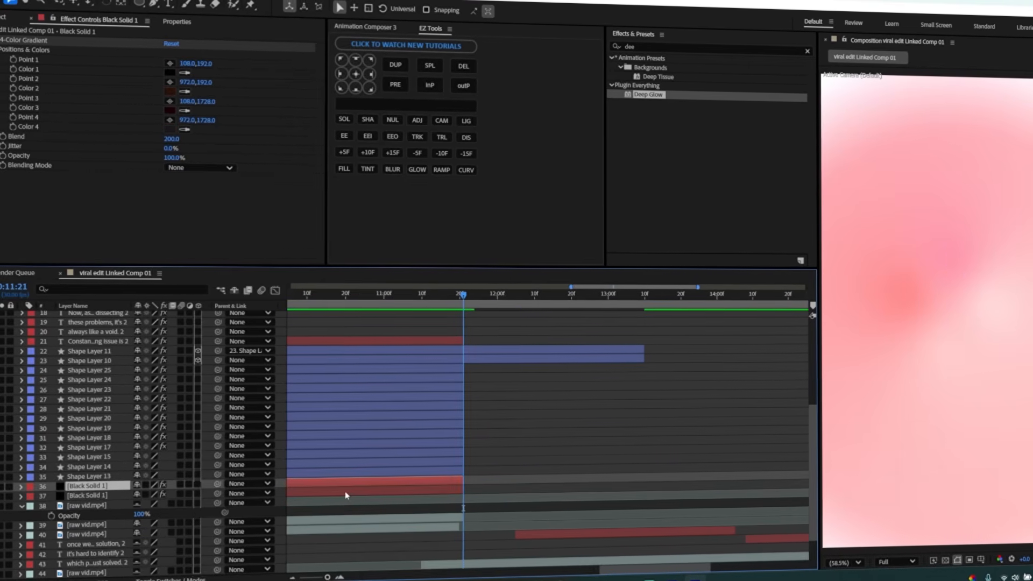
drag(89, 485, 115, 343)
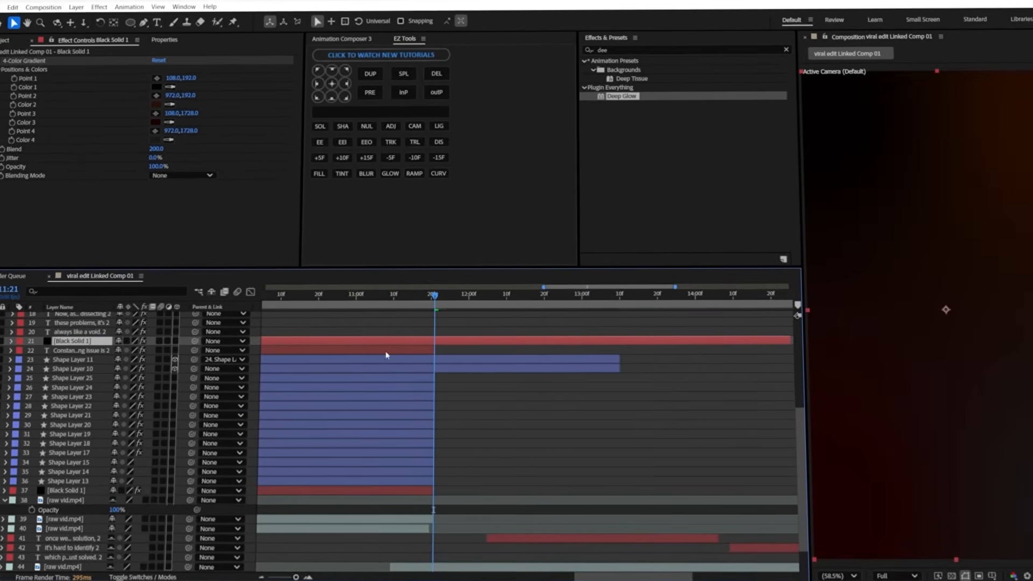
Trim the start of the duplicated solid, add opacity keyframes fading it up to 100%, and preview the transition
key(alt+bracketleft)
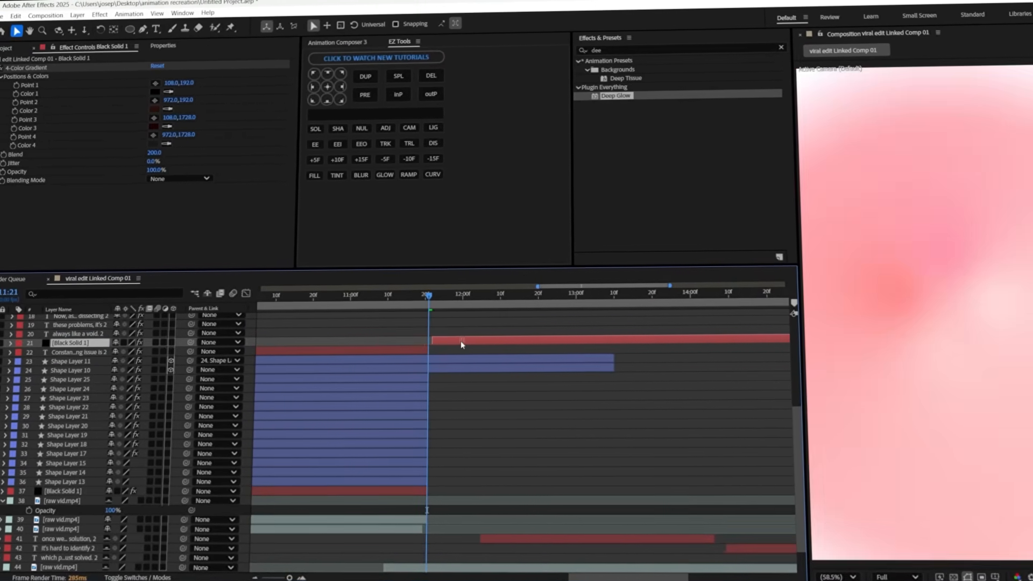
key(t)
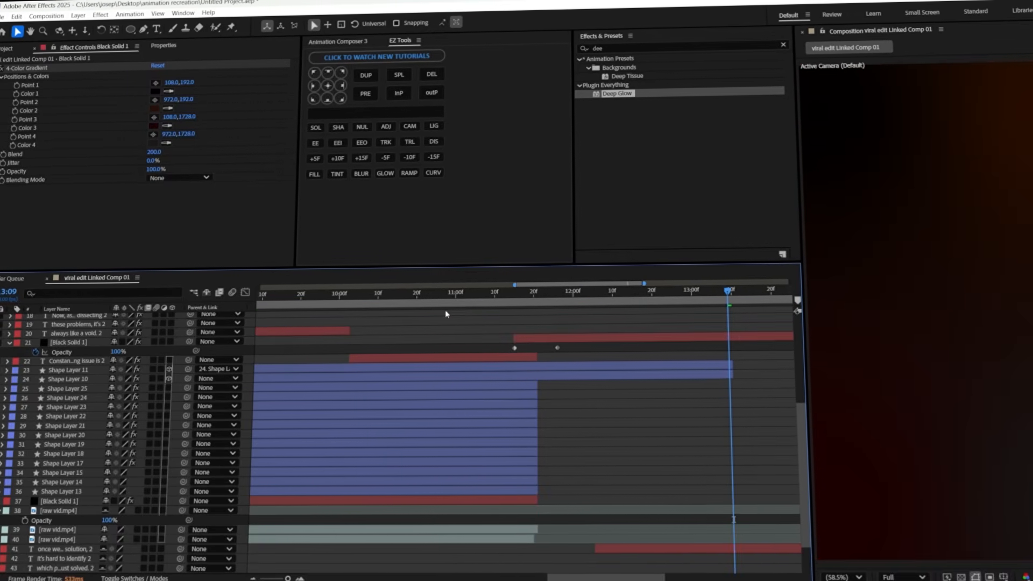
click(428, 293)
key(space)
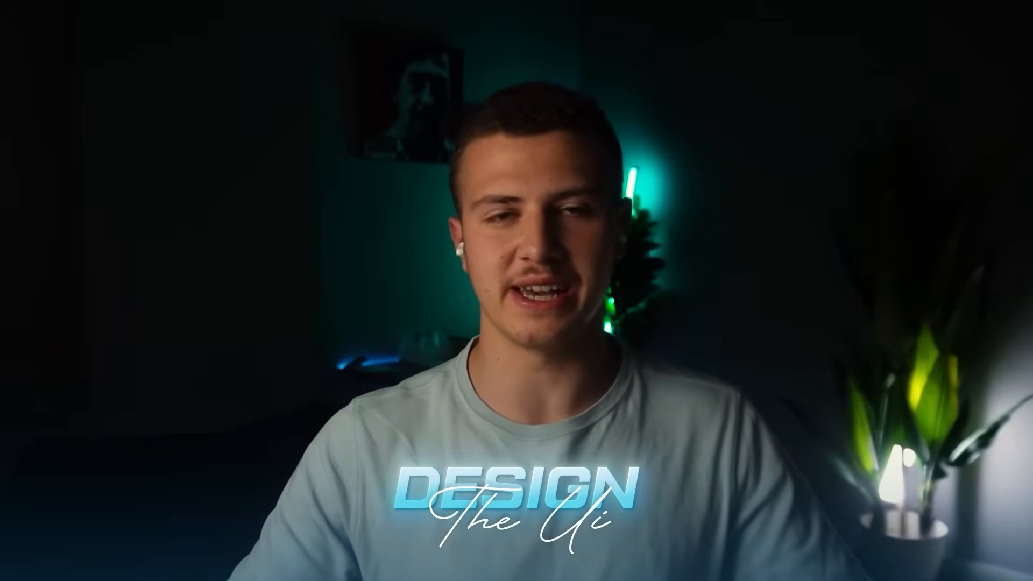
Draw a rectangle about 646 × 875 px on a new shape layer, centred over the dark background
mouse_move(573, 388)
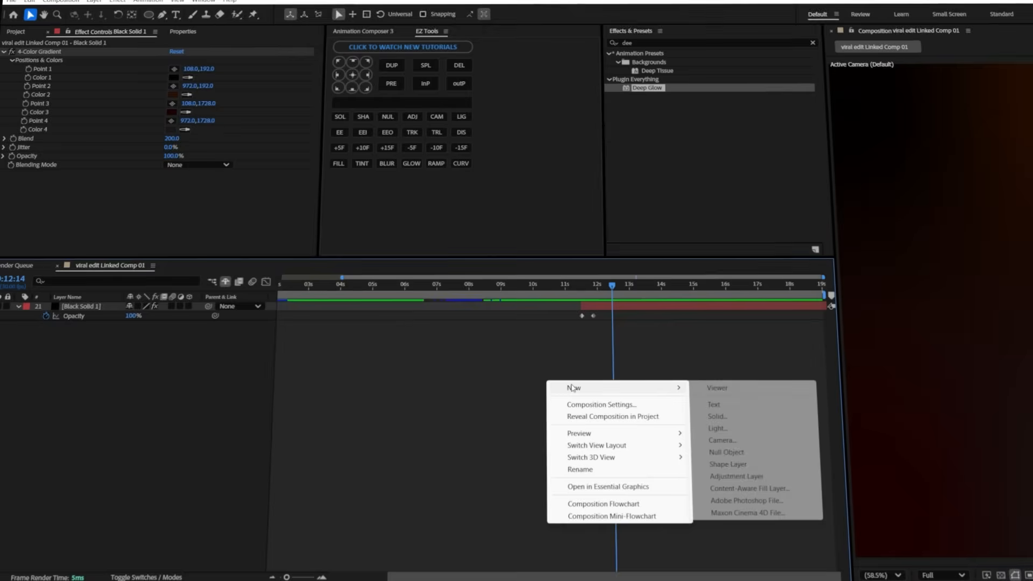
click(729, 465)
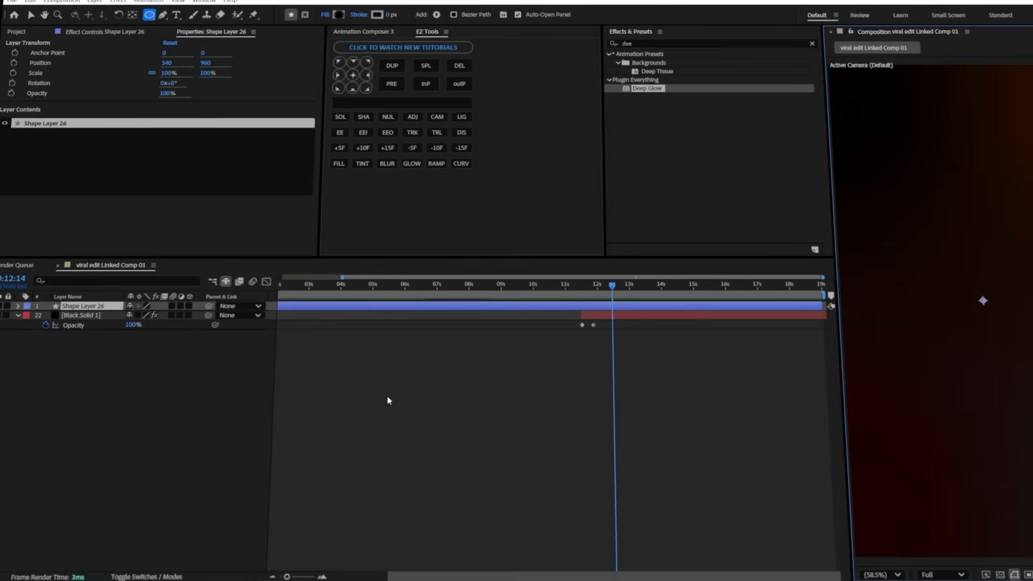
key(ctrl+z)
key(q)
drag(890, 190, 1030, 414)
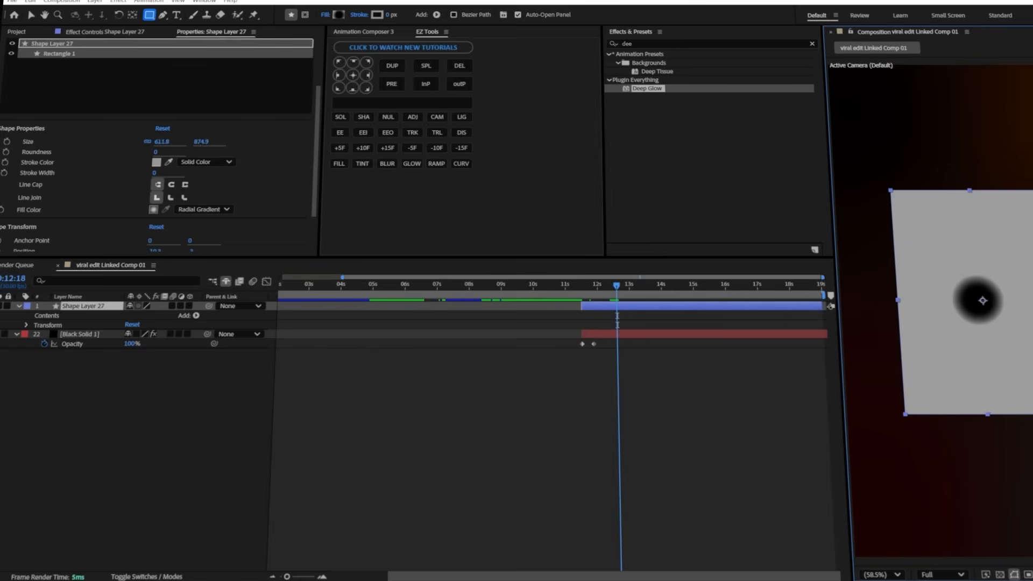
Give the rectangle a solid white fill and round its corners with a roundness of 40
click(325, 15)
click(511, 244)
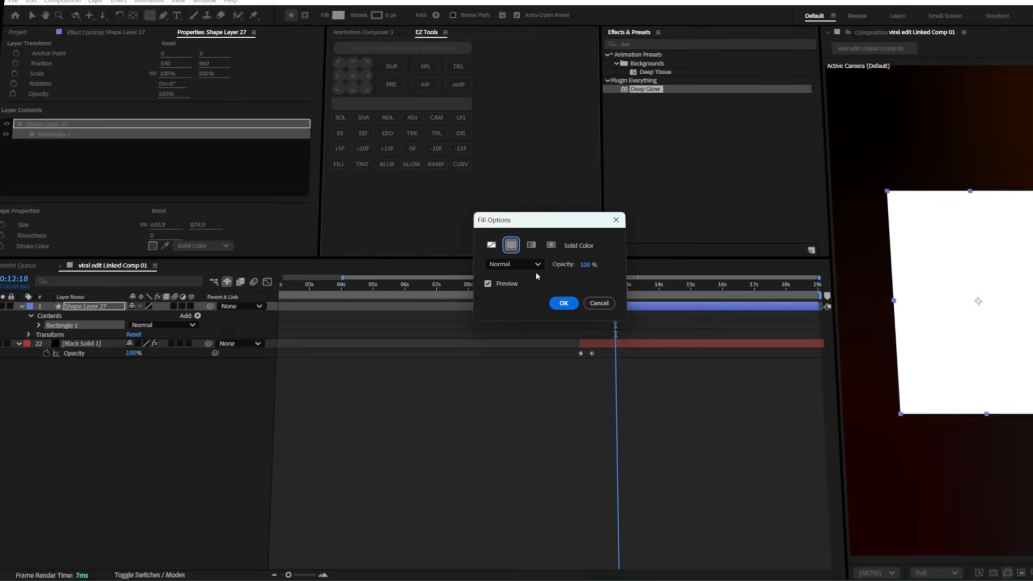
click(563, 303)
click(39, 324)
click(51, 335)
drag(132, 361, 178, 362)
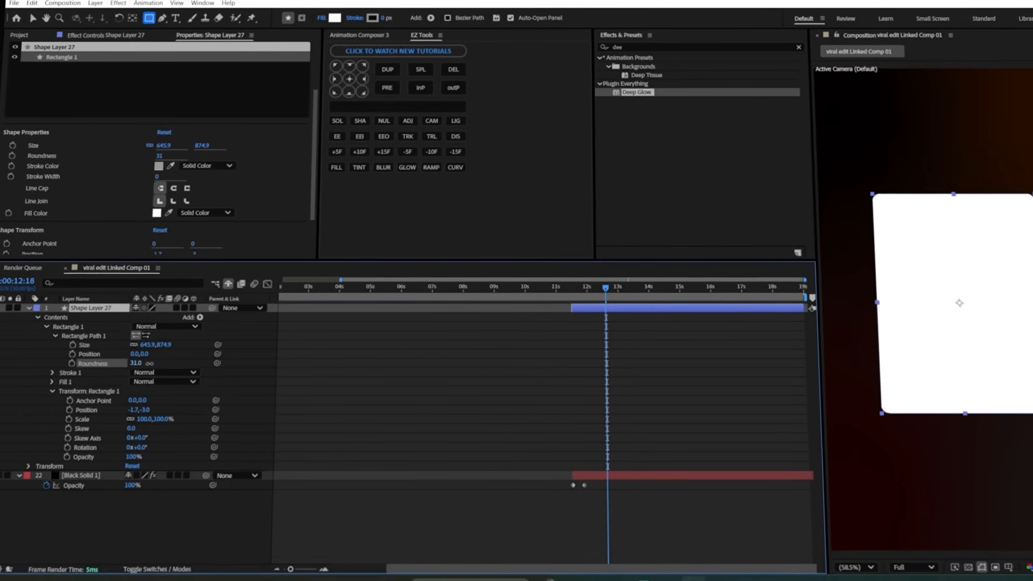
Apply the 4-Color Gradient effect to the rounded card and move its four colour points onto the card's corners
double_click(617, 47)
text(4)
drag(643, 121, 226, 162)
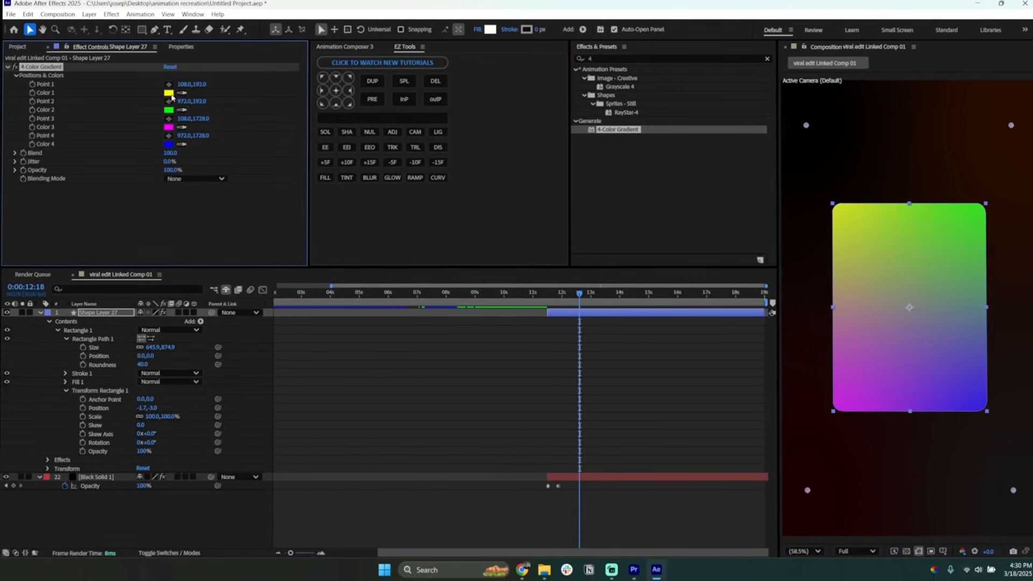
drag(805, 125, 828, 209)
drag(1009, 125, 975, 208)
drag(805, 490, 975, 404)
drag(1010, 489, 834, 400)
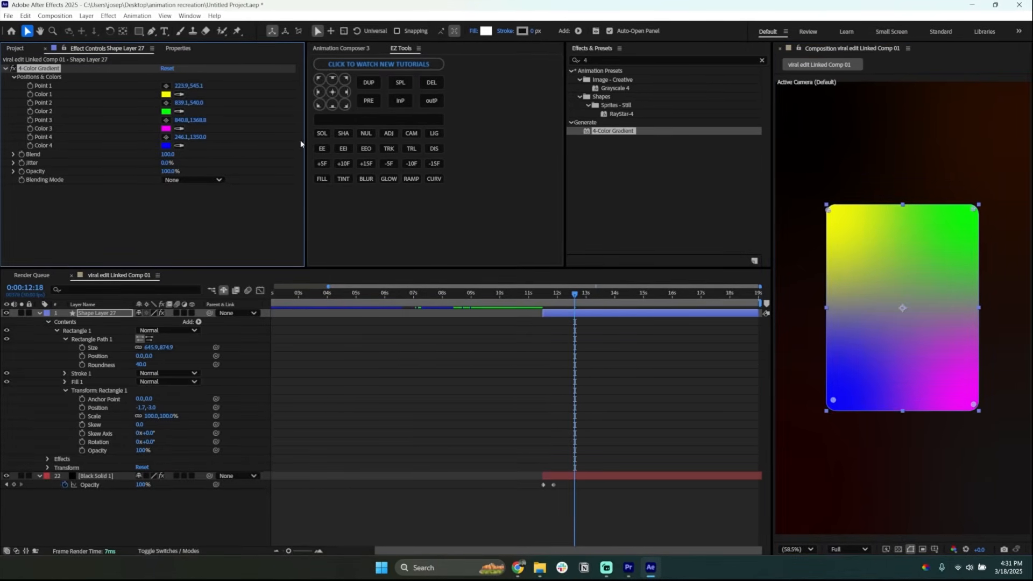
Recolour the four gradient points in greys from light to dark, with a blend of 200 and an opacity of 40%
click(165, 94)
click(616, 221)
drag(484, 242, 401, 301)
click(165, 111)
click(616, 221)
click(165, 128)
click(616, 221)
click(165, 145)
click(616, 221)
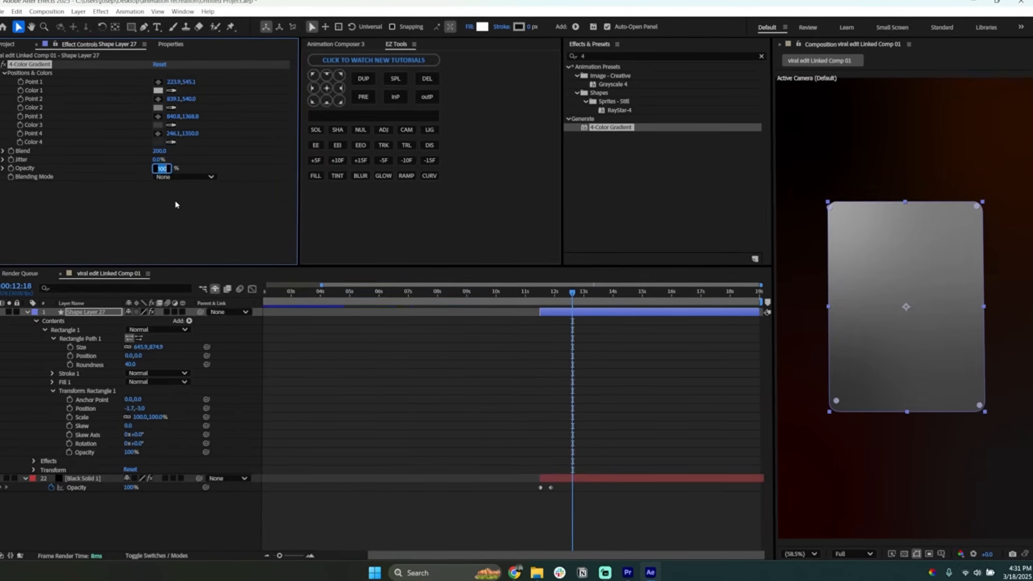
text(40)
key(Return)
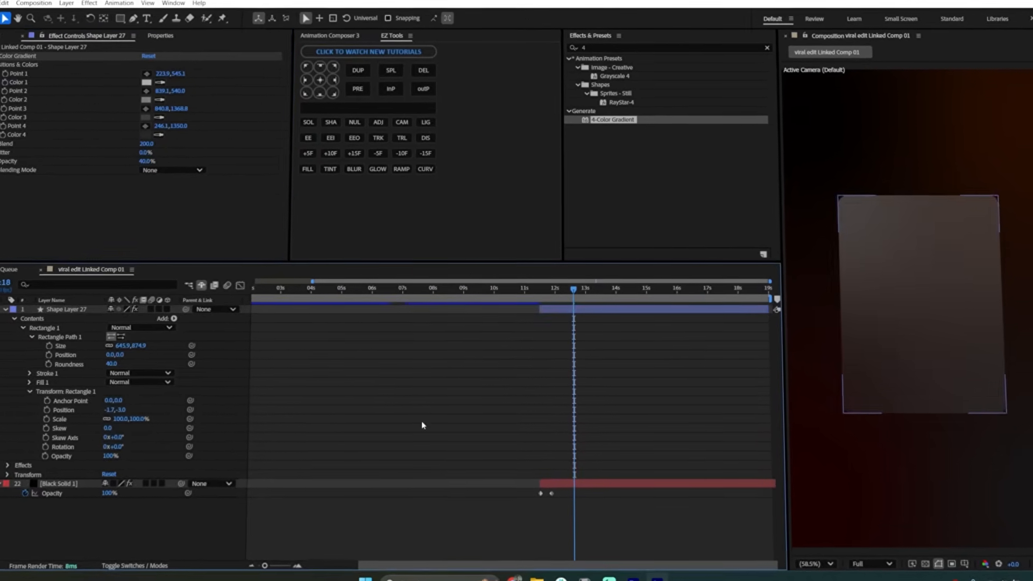
Duplicate the card layer, remove the gradient from the copy and change the copy's fill to near-black
click(88, 314)
key(u)
key(ctrl+d)
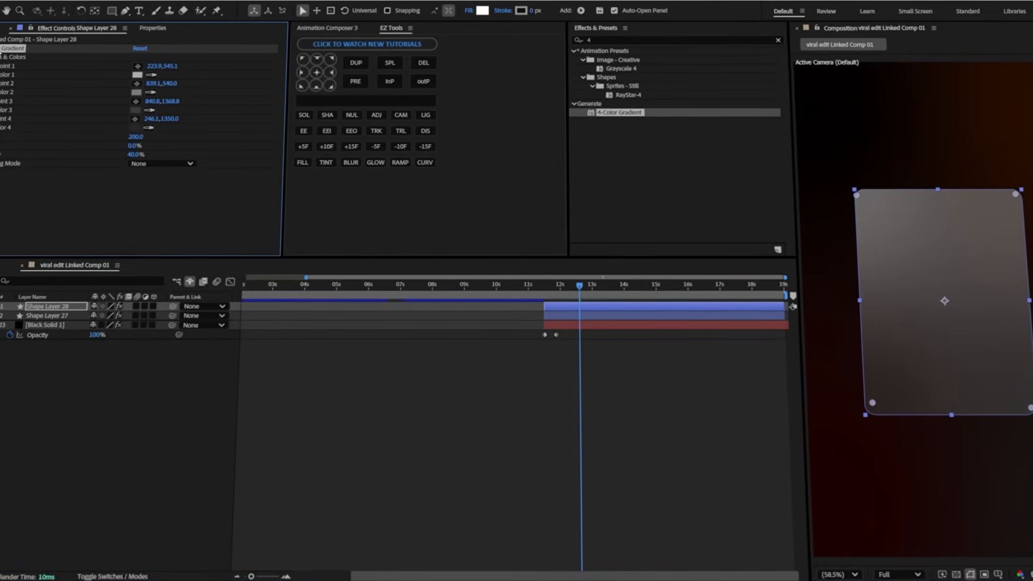
key(Delete)
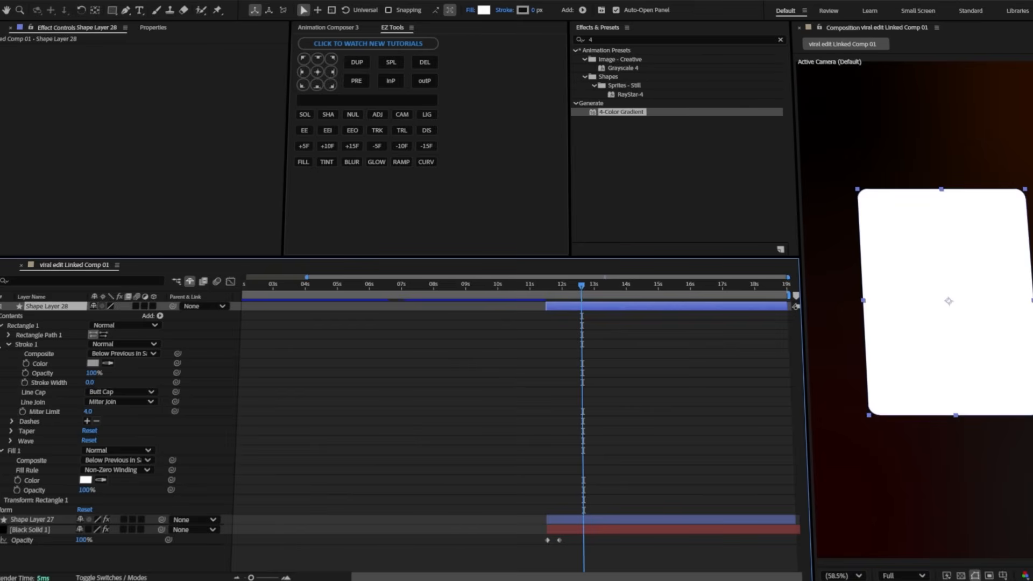
click(86, 480)
click(395, 336)
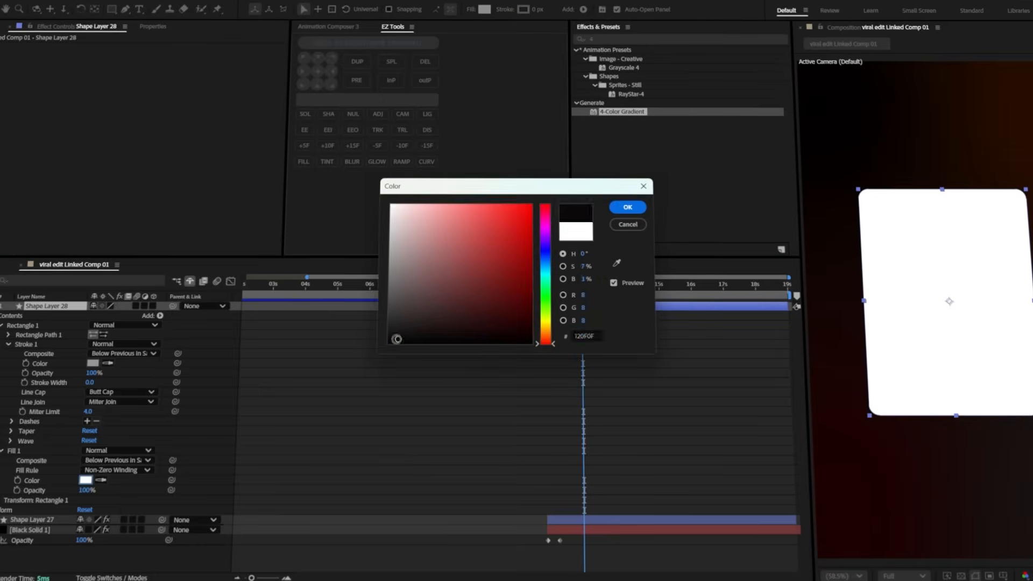
click(624, 208)
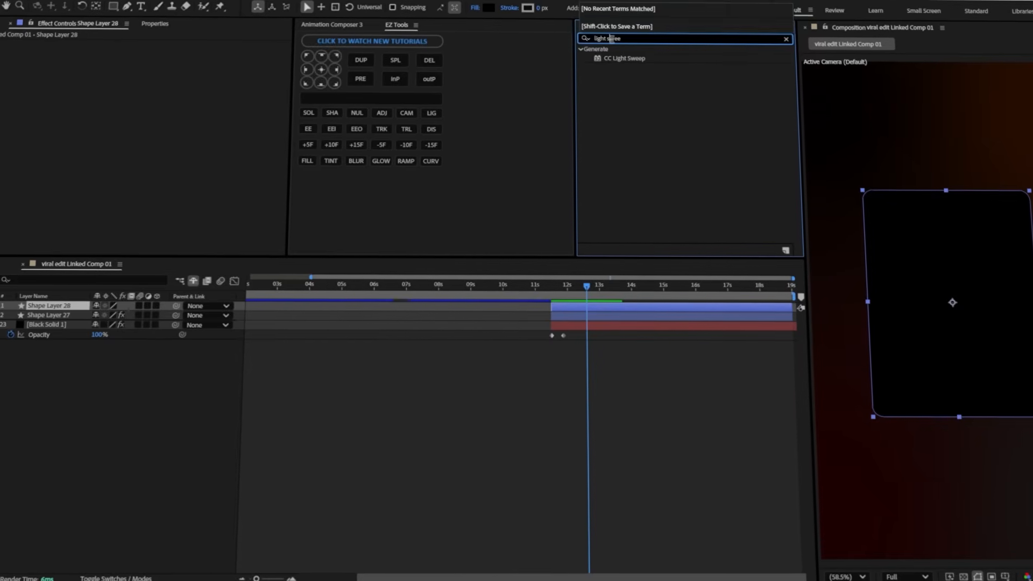
Apply CC Light Sweep to the black card, centred at 543.4, 953.5, with width 275 and sweep intensity 0
double_click(624, 58)
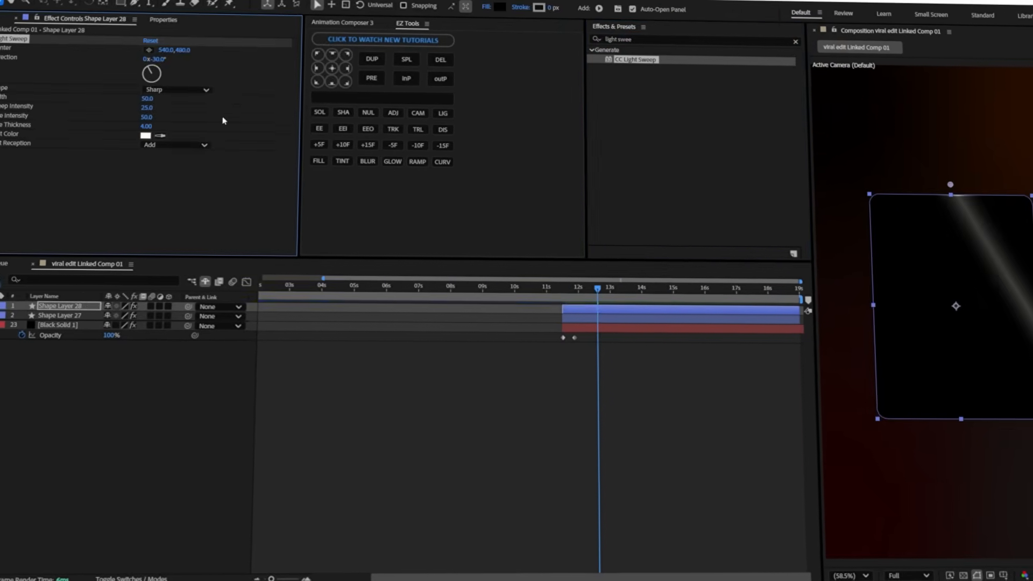
drag(955, 195, 953, 307)
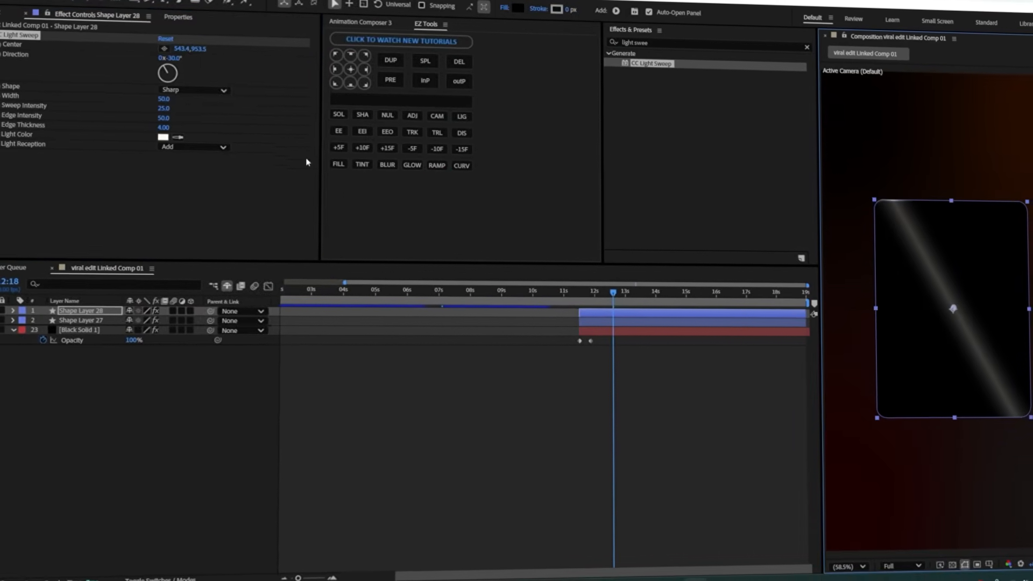
drag(163, 99, 285, 105)
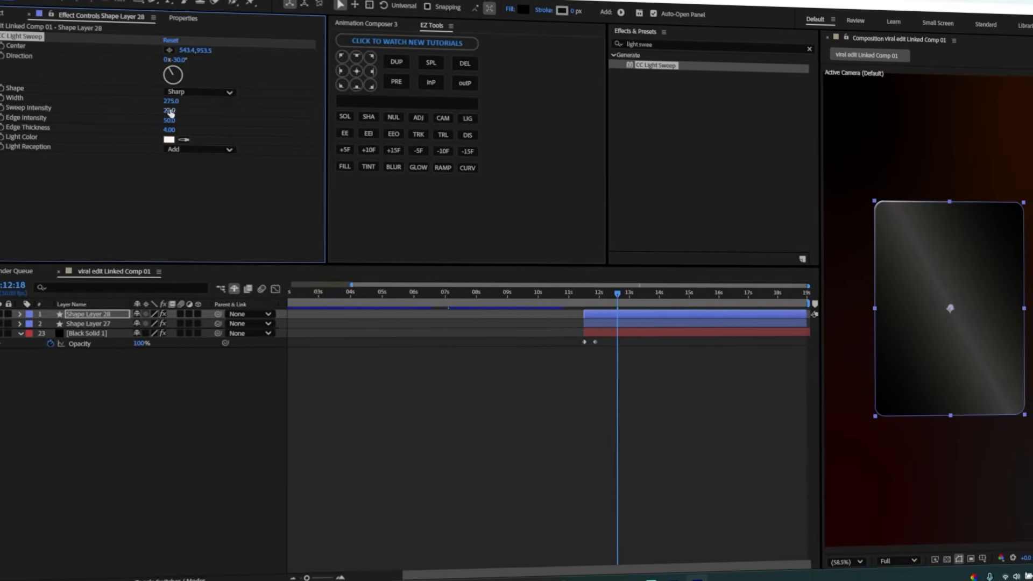
drag(170, 112, 114, 109)
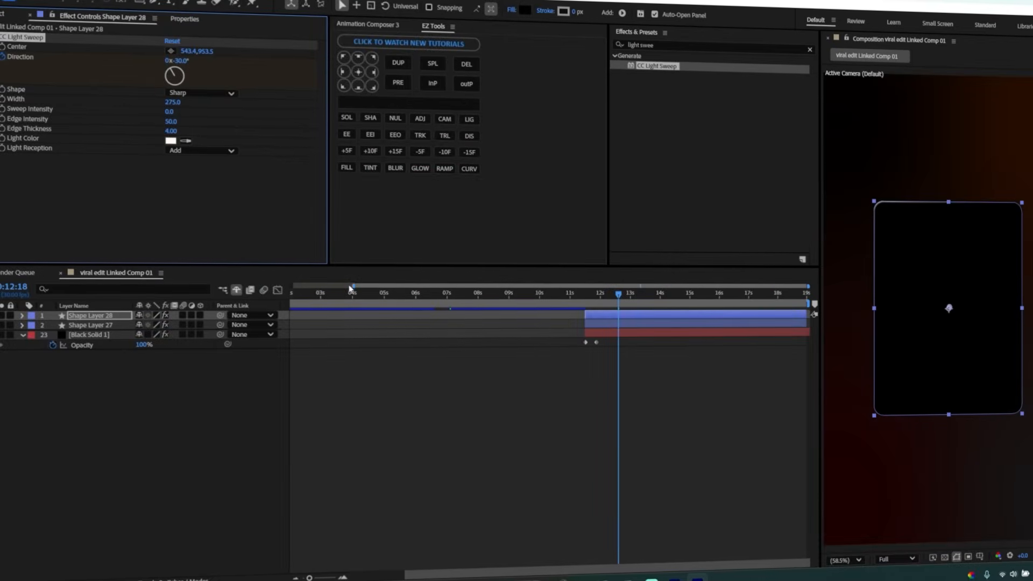
Keyframe the light sweep's direction from the black card's start to its end and set the layer's blending mode to Add
key(u)
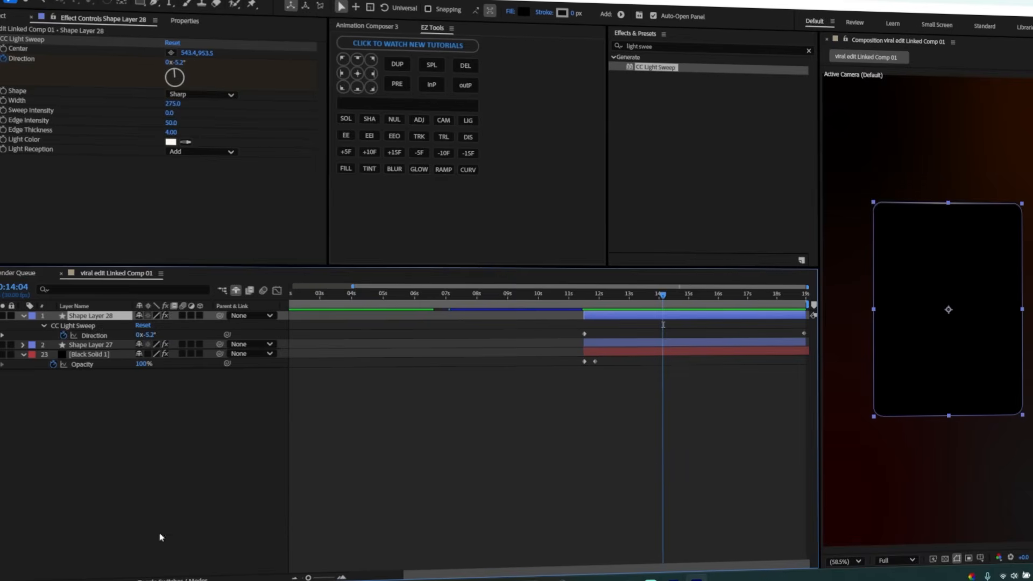
click(158, 579)
click(153, 316)
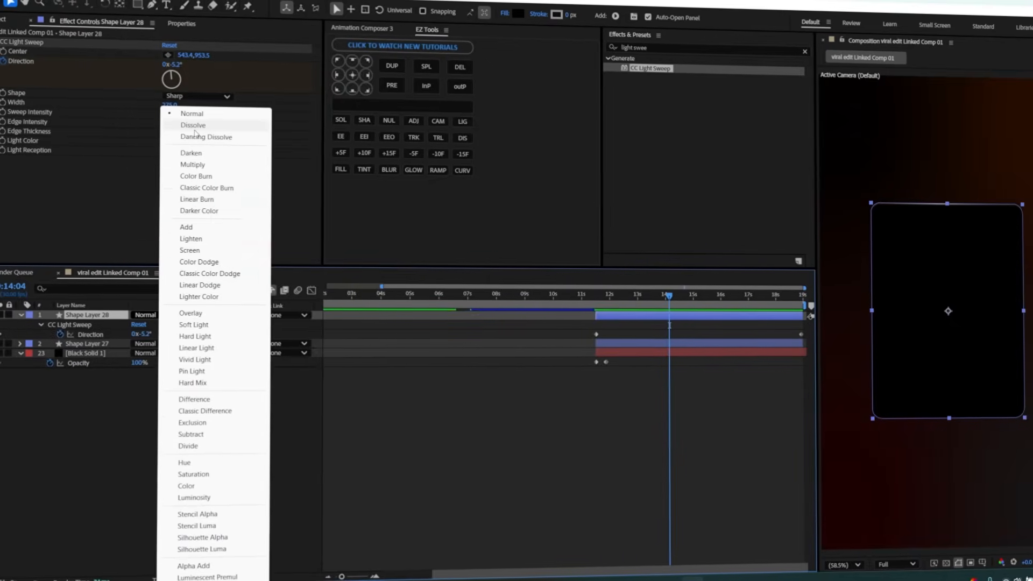
click(177, 225)
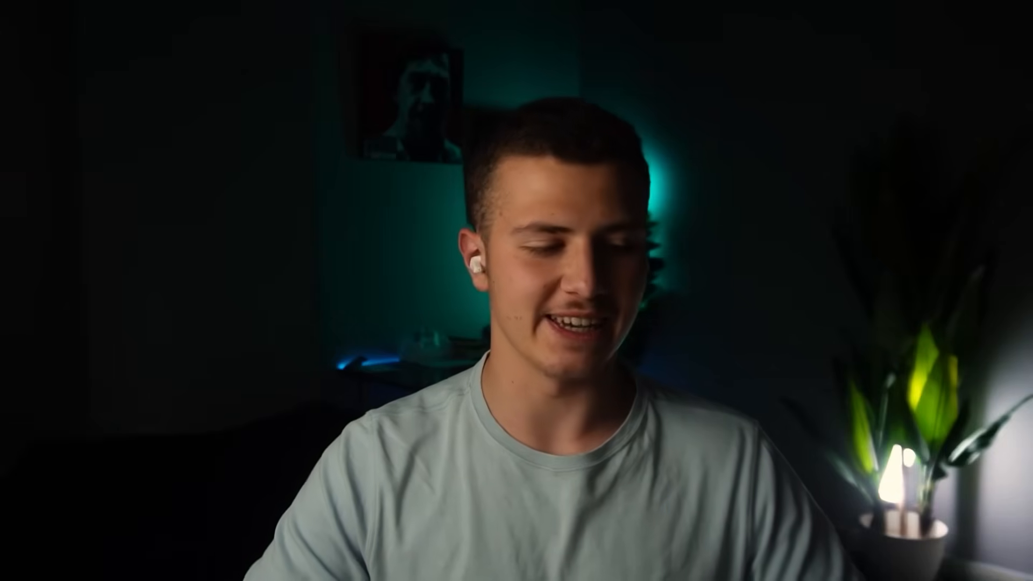
Add the text "Problem 1" in the card's upper-left corner, starting at 0:00:13:04, with 80% opacity
right_click(152, 429)
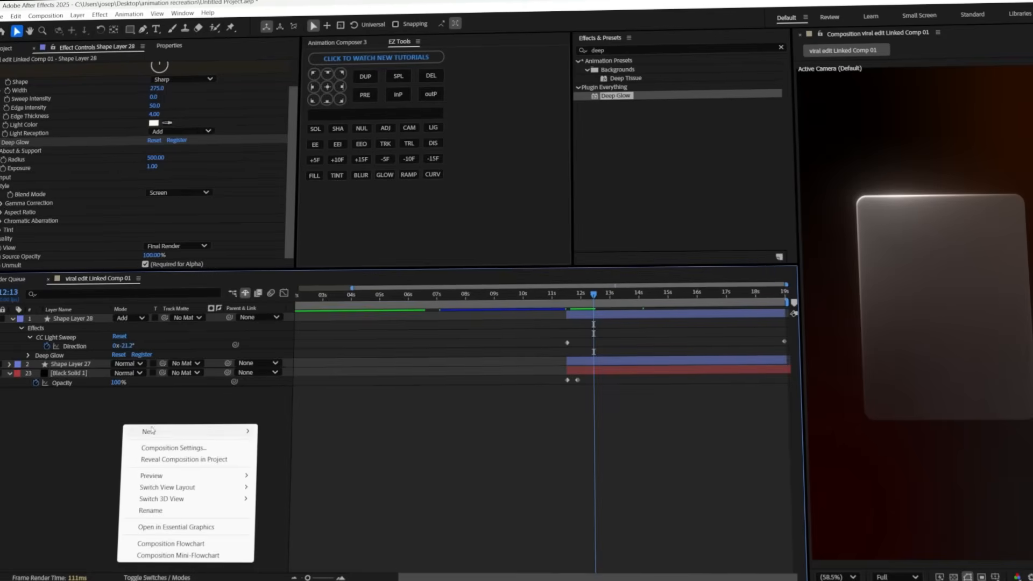
mouse_move(151, 430)
click(287, 442)
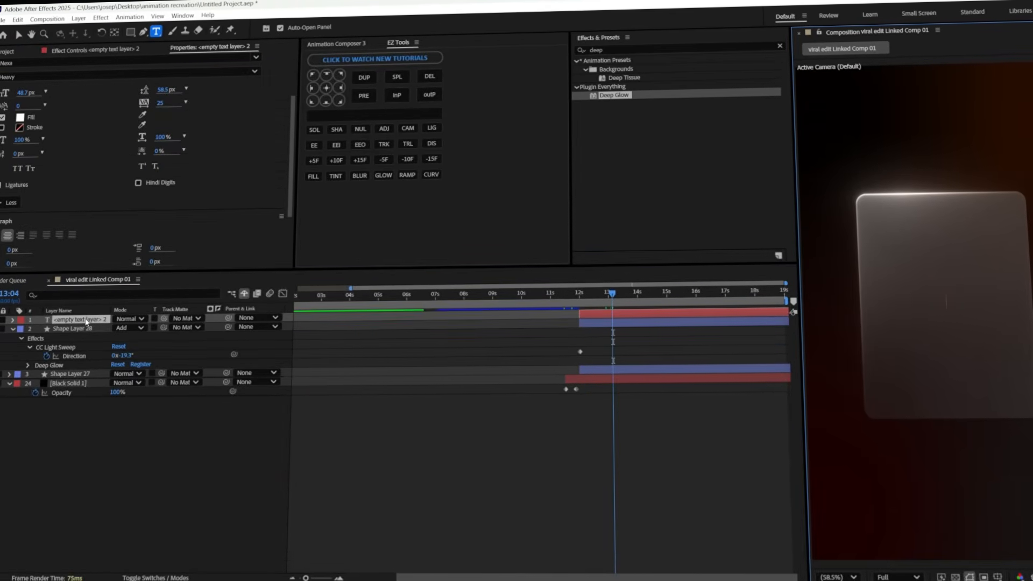
click(86, 321)
key(alt+bracketleft)
key(p)
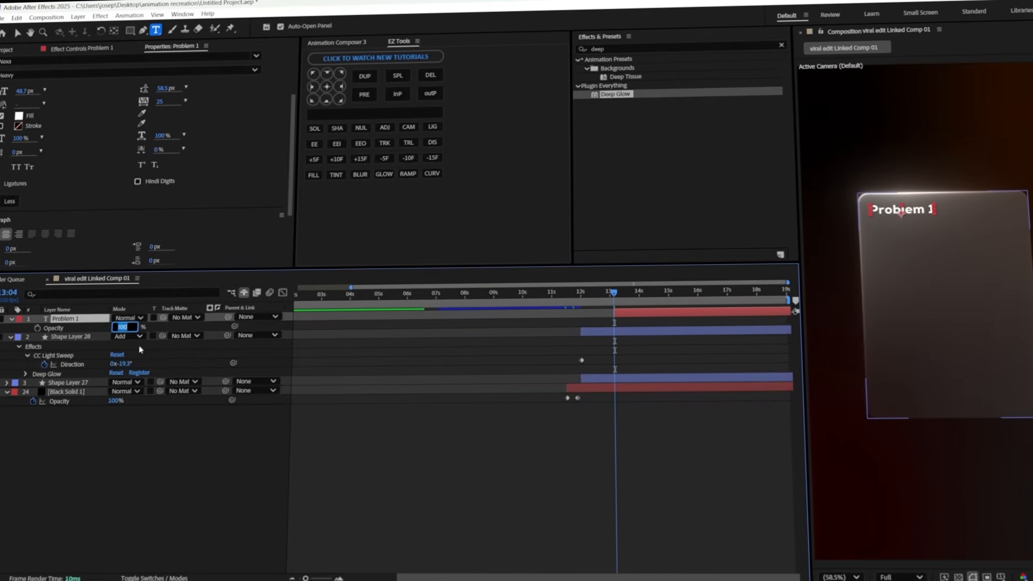
click(224, 451)
Draw a 60 px circle on a new shape layer in the card's upper-right corner, with a dark fill and 70% scale
right_click(164, 449)
mouse_move(193, 319)
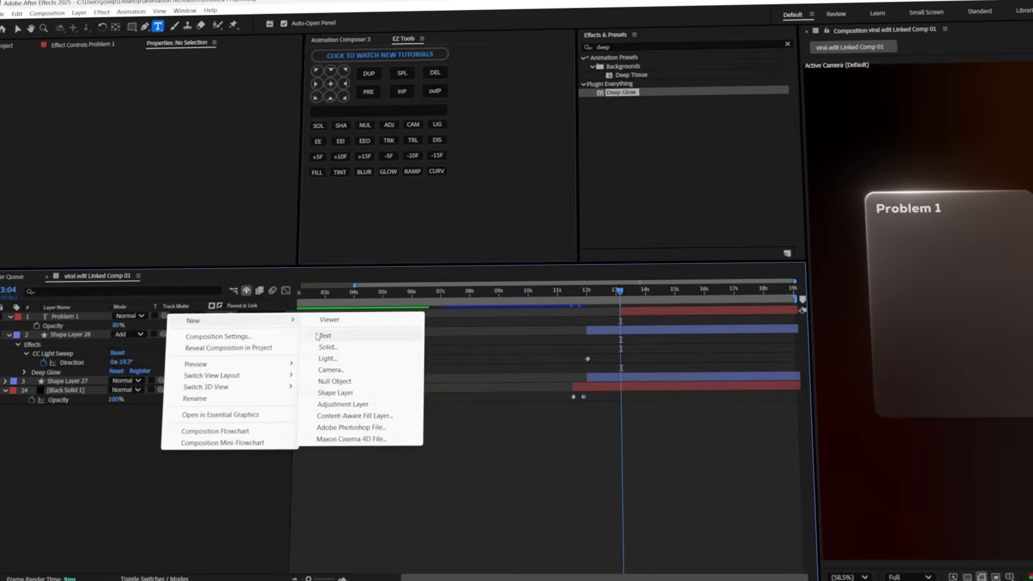
click(355, 393)
key(q)
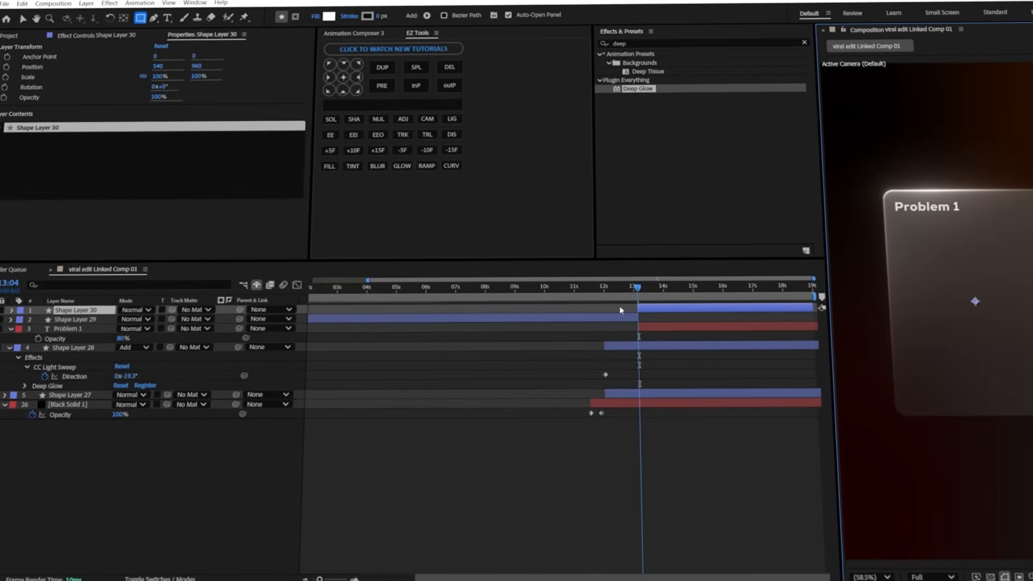
click(142, 16)
click(188, 40)
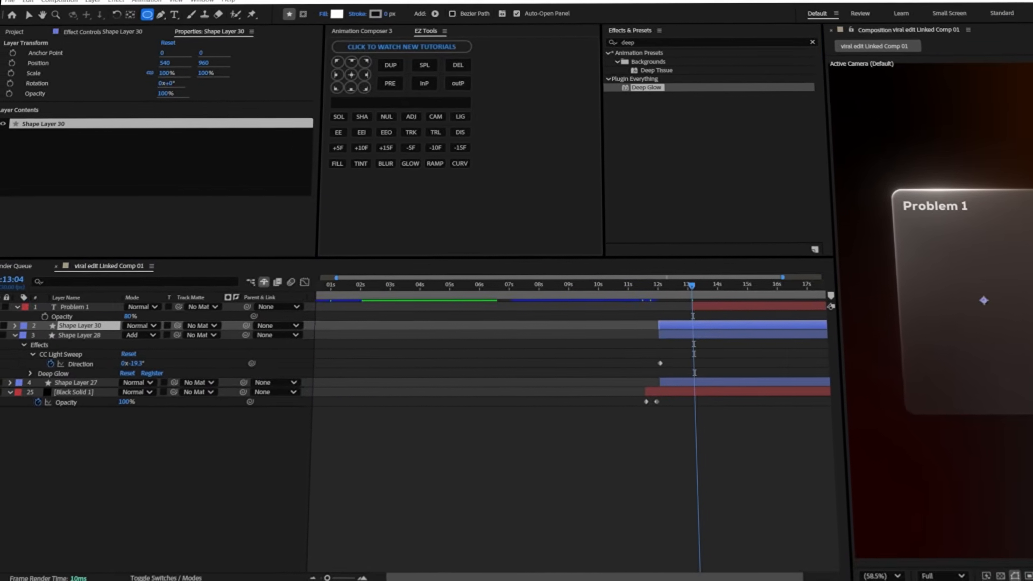
scroll(990, 205, up, 3)
drag(984, 172, 1029, 227)
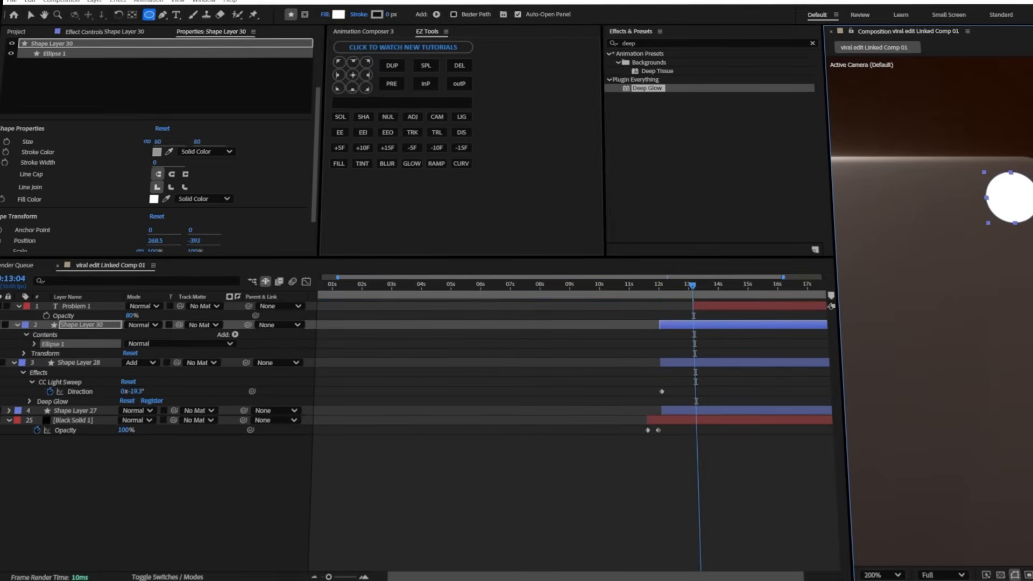
click(167, 199)
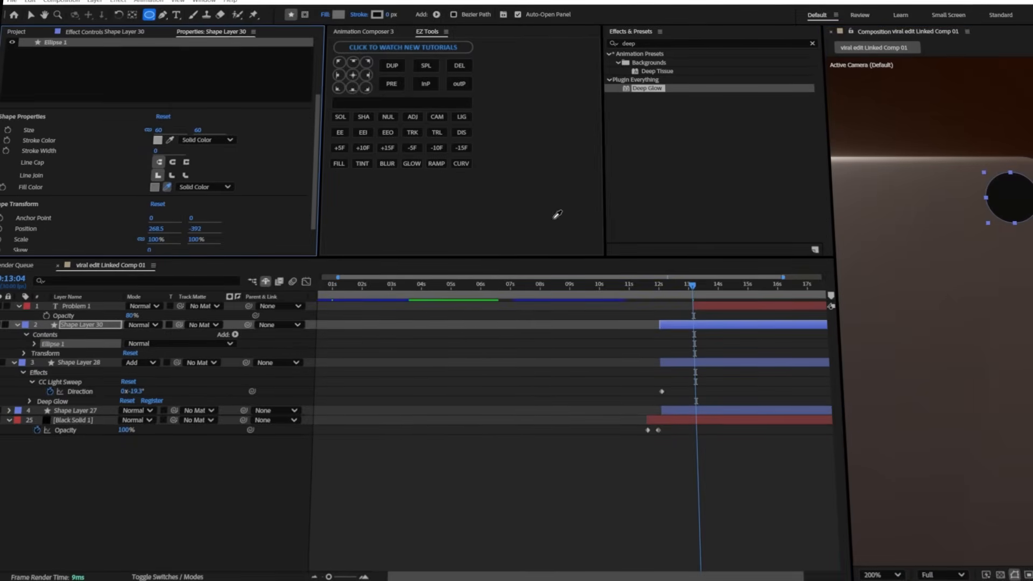
click(155, 187)
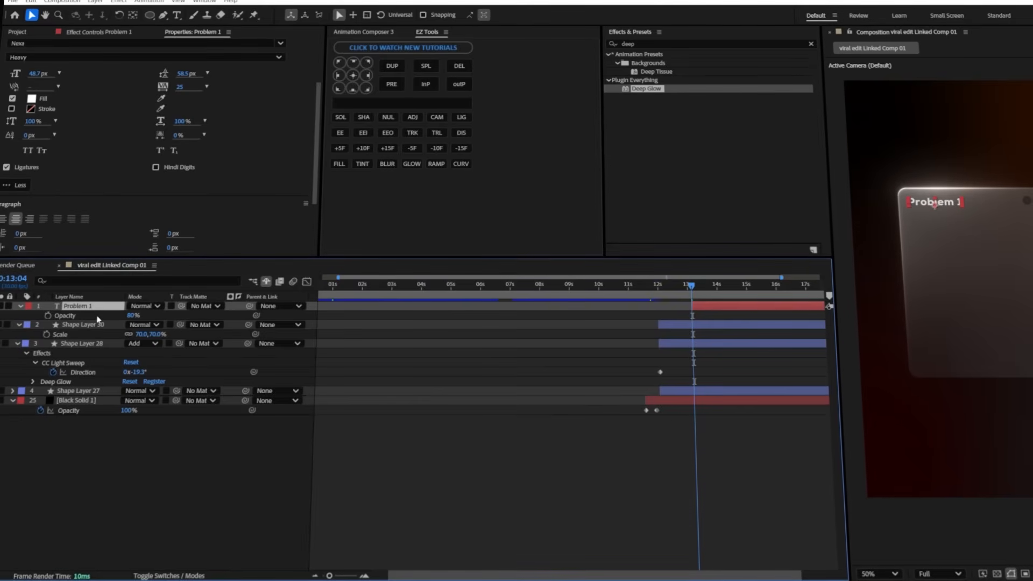
Duplicate the "Problem 1" text below itself and change the copy to "This is the main problem the client usually faces in the call"
key(ctrl+d)
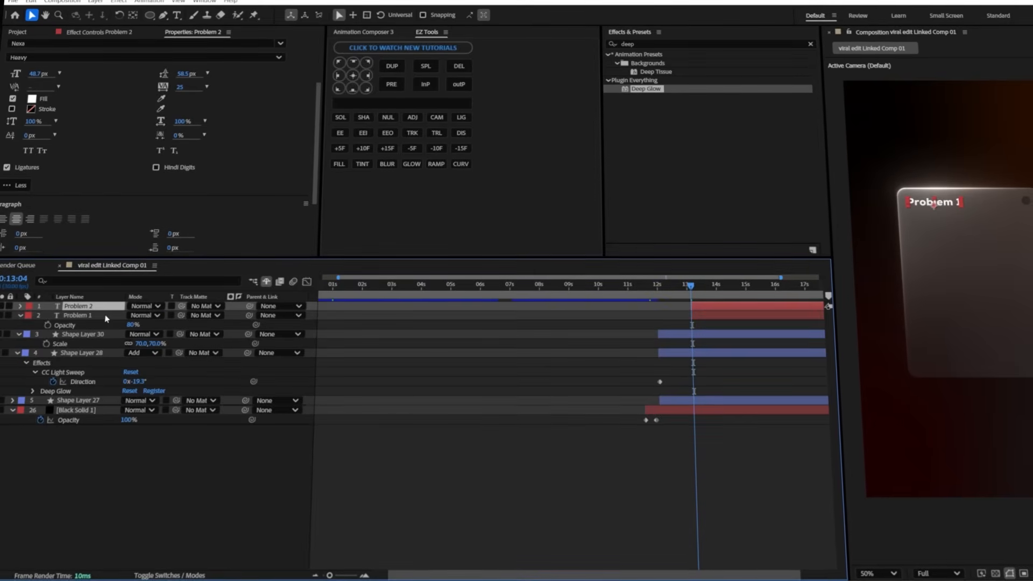
key(p)
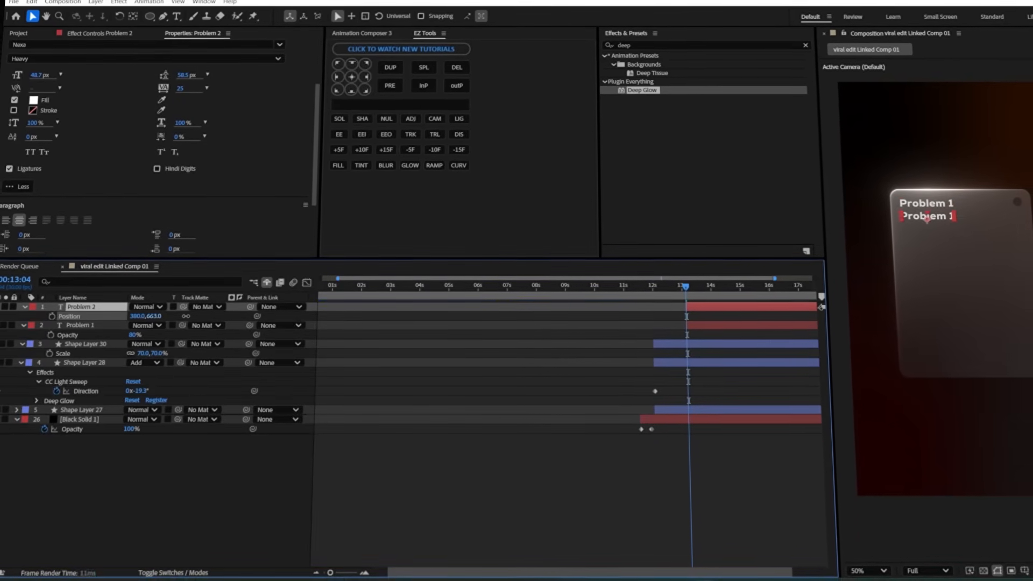
double_click(923, 214)
text(This is the main problem the client usually faces in the call)
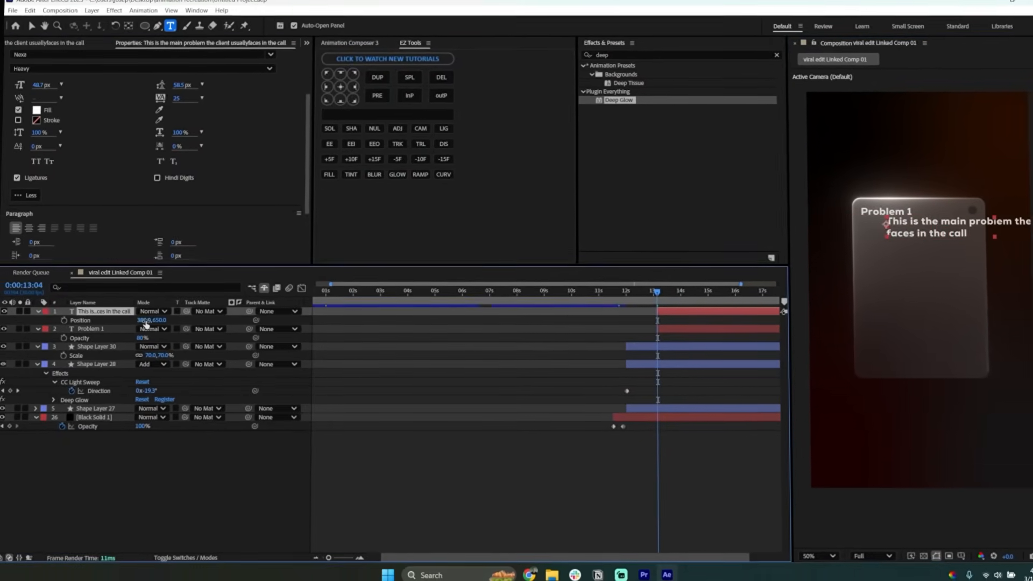
Shrink the description text, position it at 259, 630 under the heading and set its font style to Extra Light
key(s)
drag(152, 320, 145, 321)
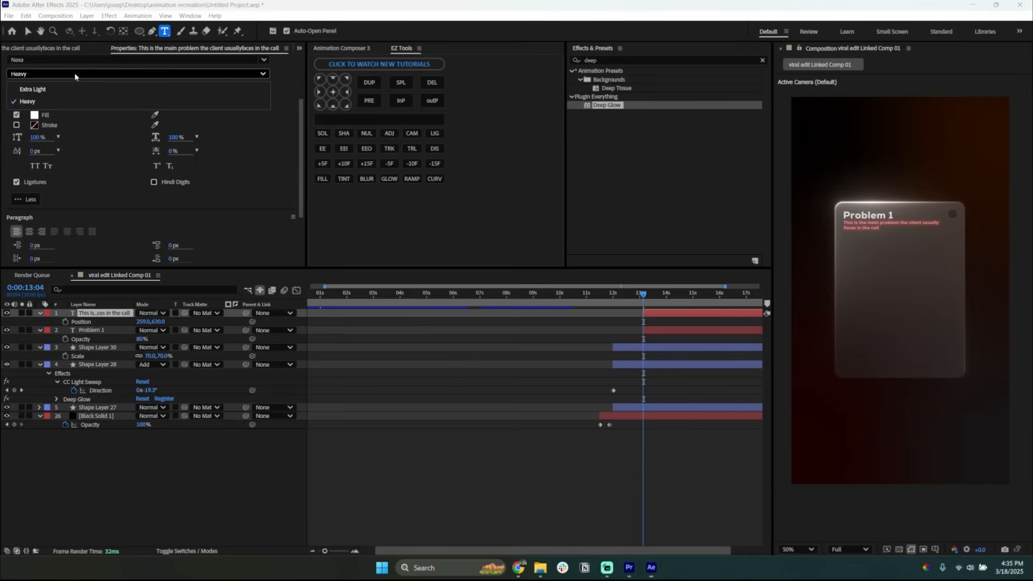
click(289, 469)
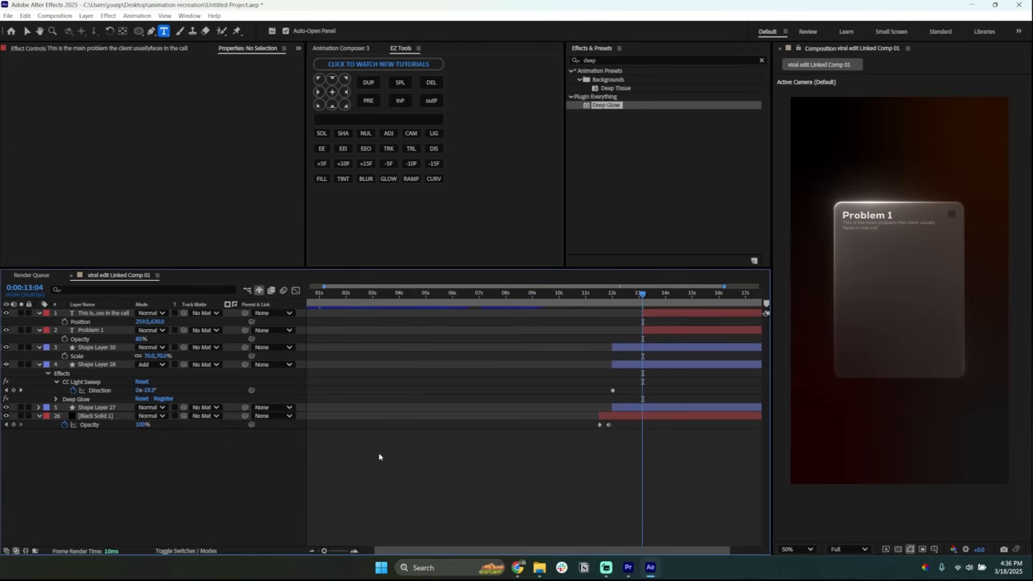
Draw a straight horizontal line under the description text on a new shape layer that starts at 0:00:12:00
right_click(232, 323)
mouse_move(301, 328)
click(386, 397)
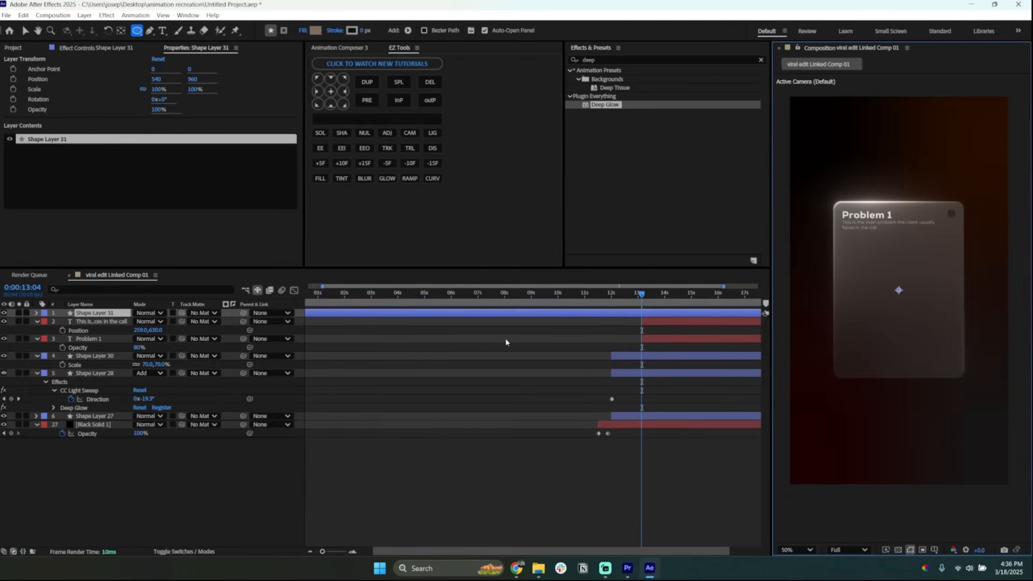
click(611, 294)
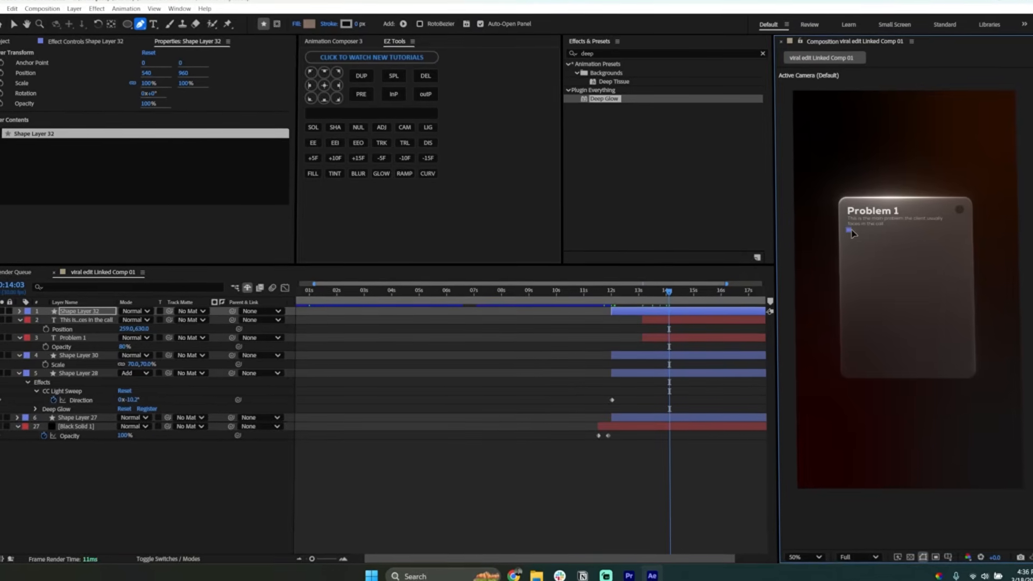
click(964, 230)
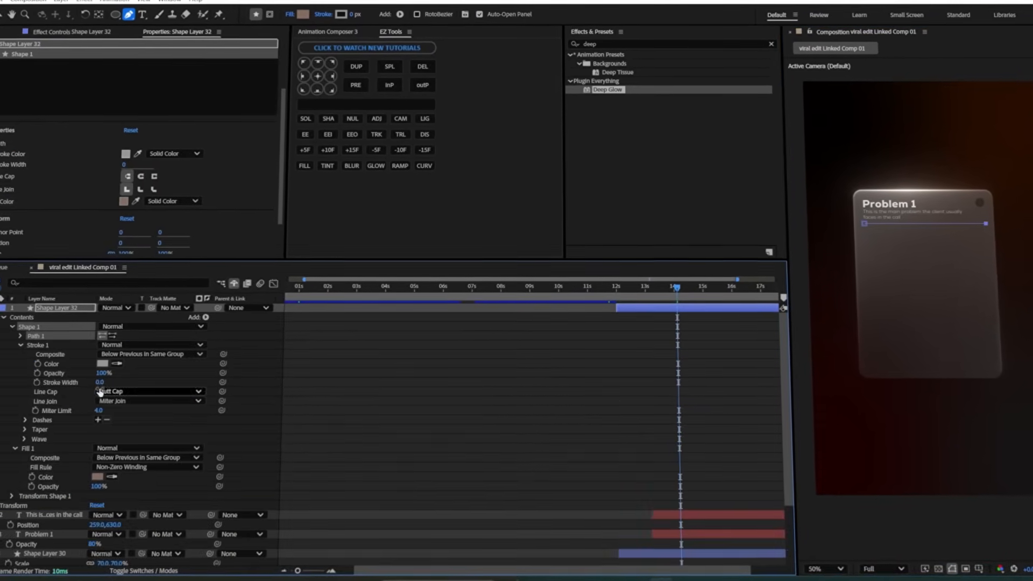
Give the divider line a white (FFFFFF) stroke with a width of 2
click(100, 383)
text(2)
key(Return)
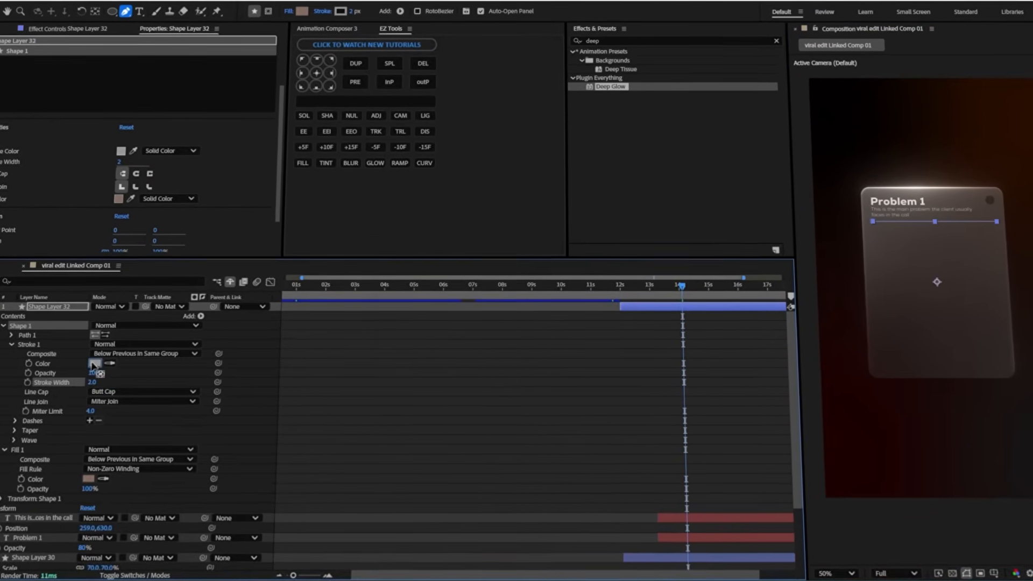
click(93, 364)
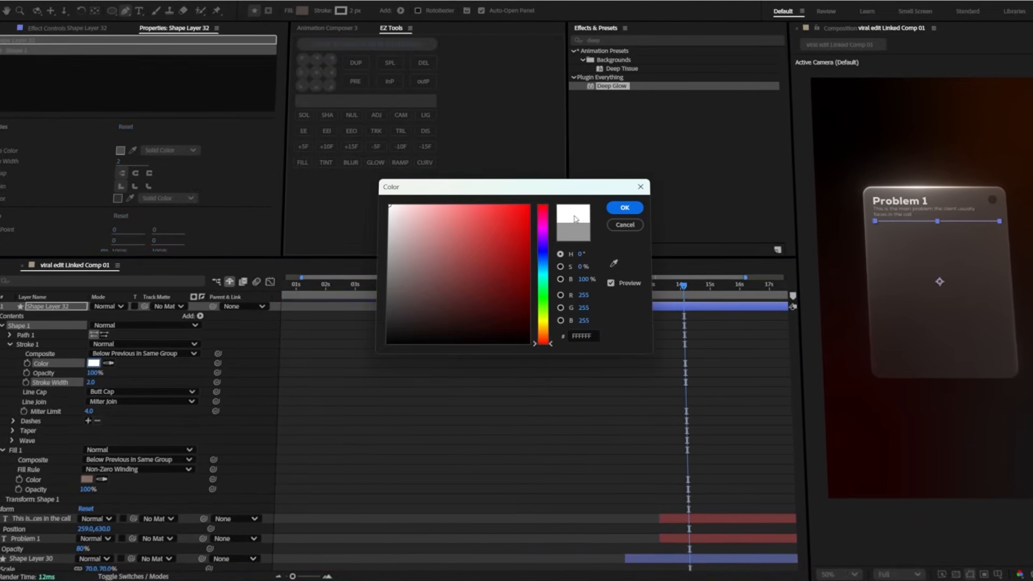
click(624, 208)
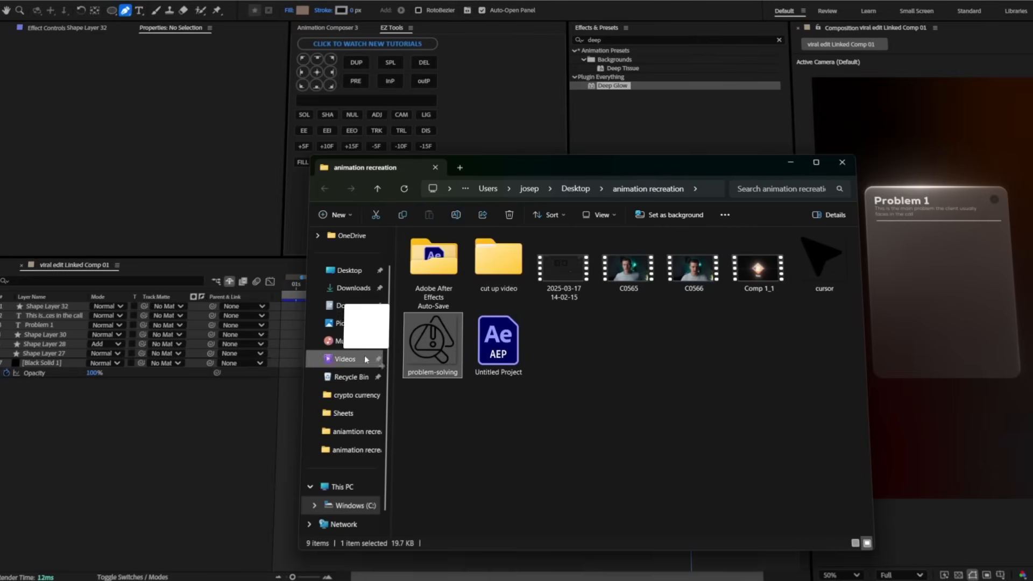
Add the problem-solving image as the top layer and apply a Gradient Ramp running from light grey to a darker grey
drag(123, 423, 78, 417)
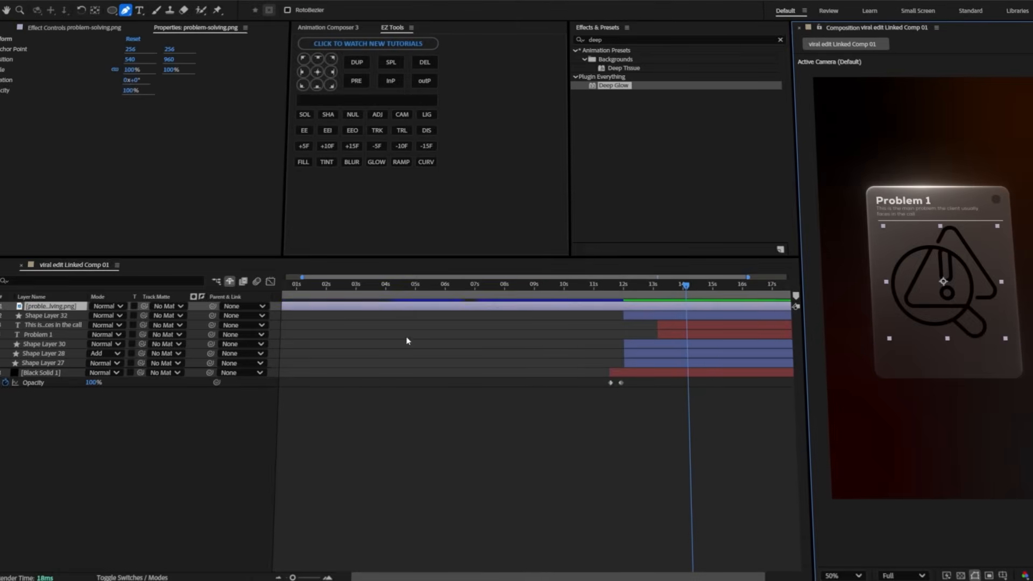
text(gradient)
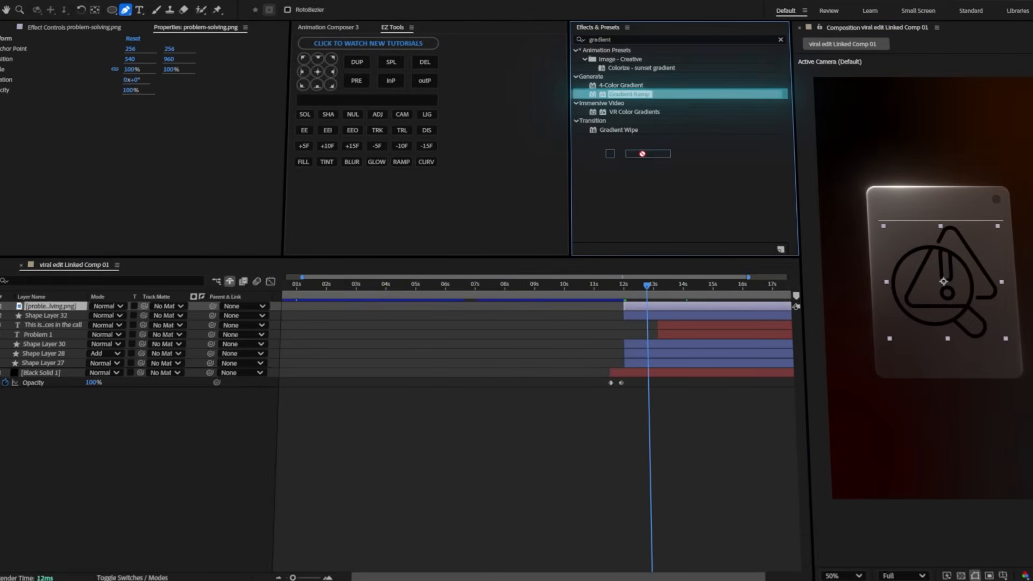
click(138, 64)
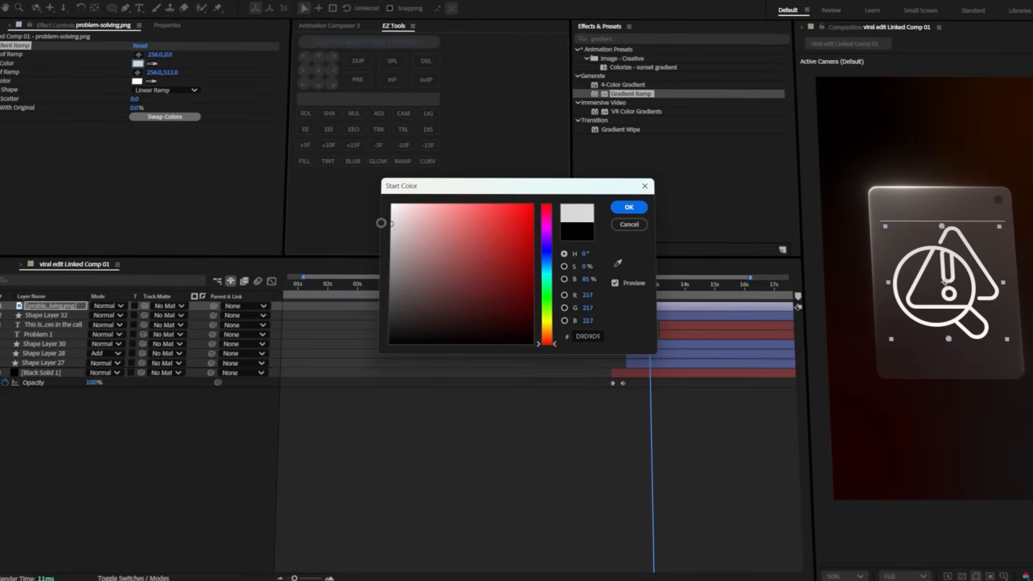
click(618, 206)
click(137, 80)
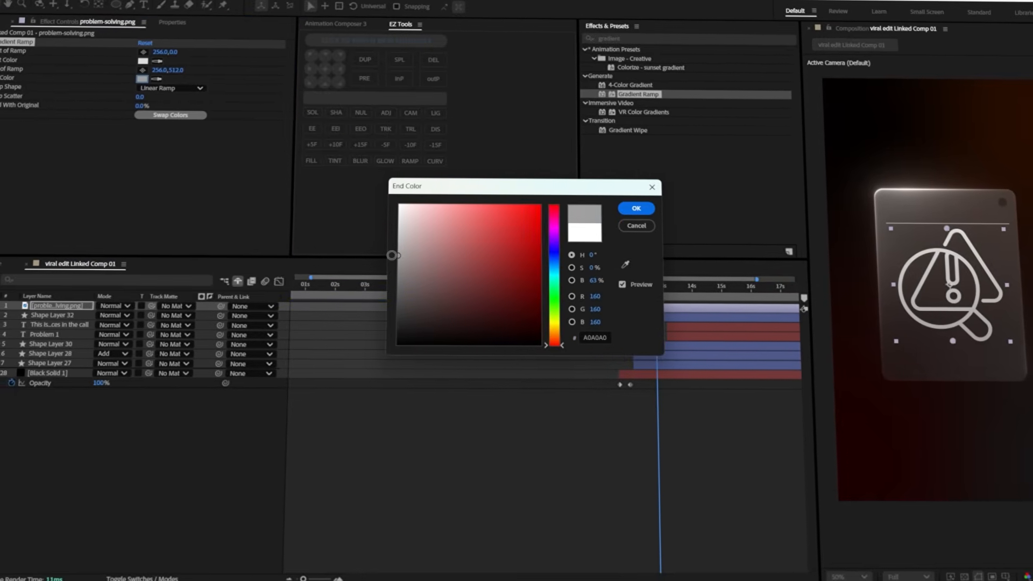
key(Return)
Move the problem-solving icon lower inside the card and scale it to 84%
key(p)
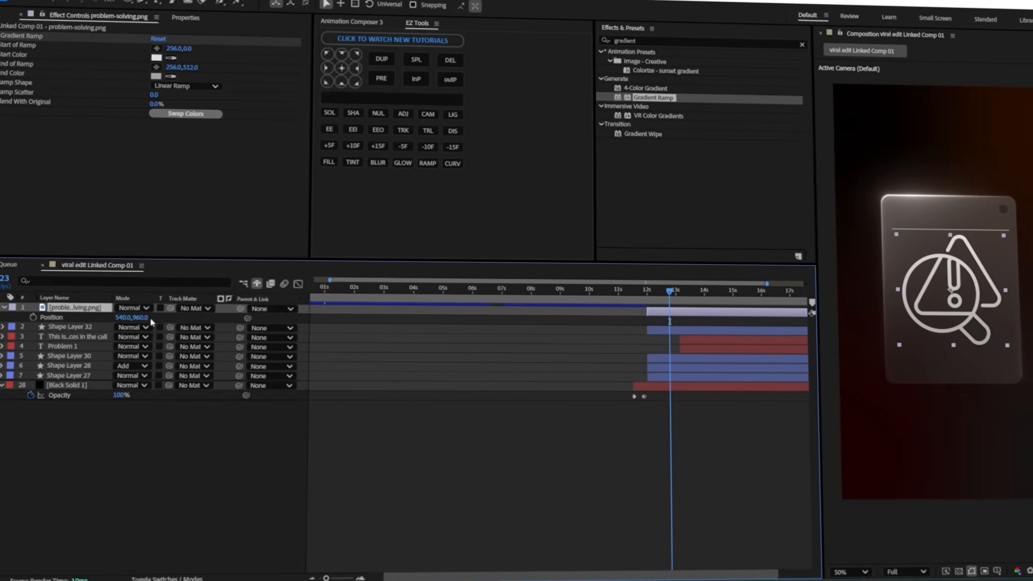
drag(145, 318, 163, 318)
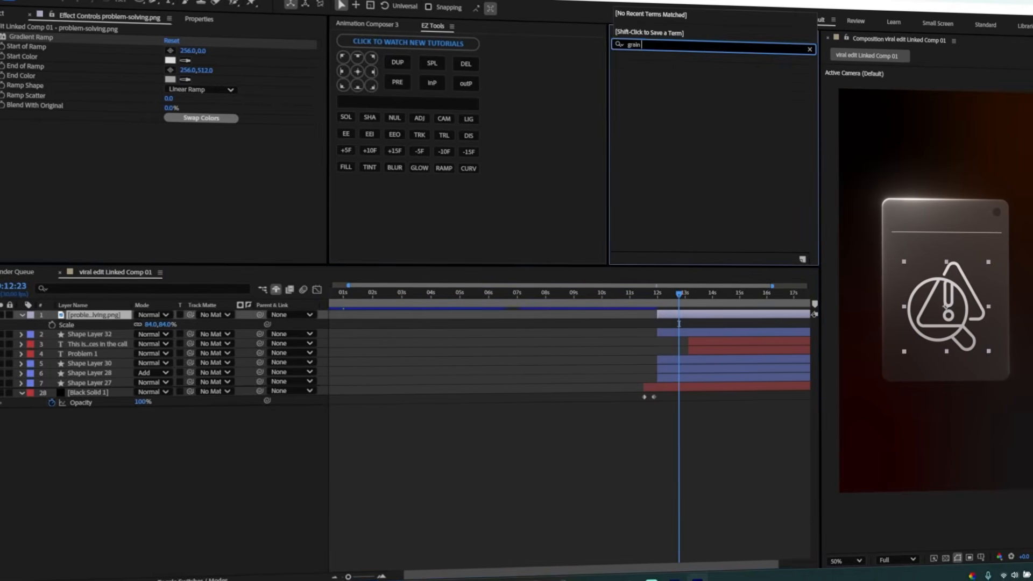
Apply Add Grain to the icon with the viewing mode on Final Output and an intensity of 1.5
drag(704, 322, 704, 320)
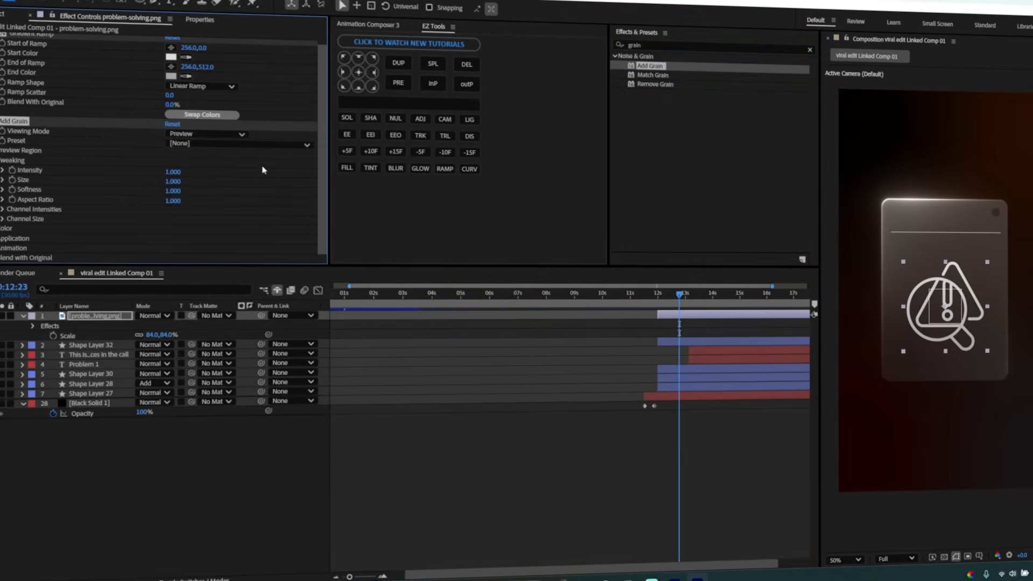
click(196, 143)
click(207, 134)
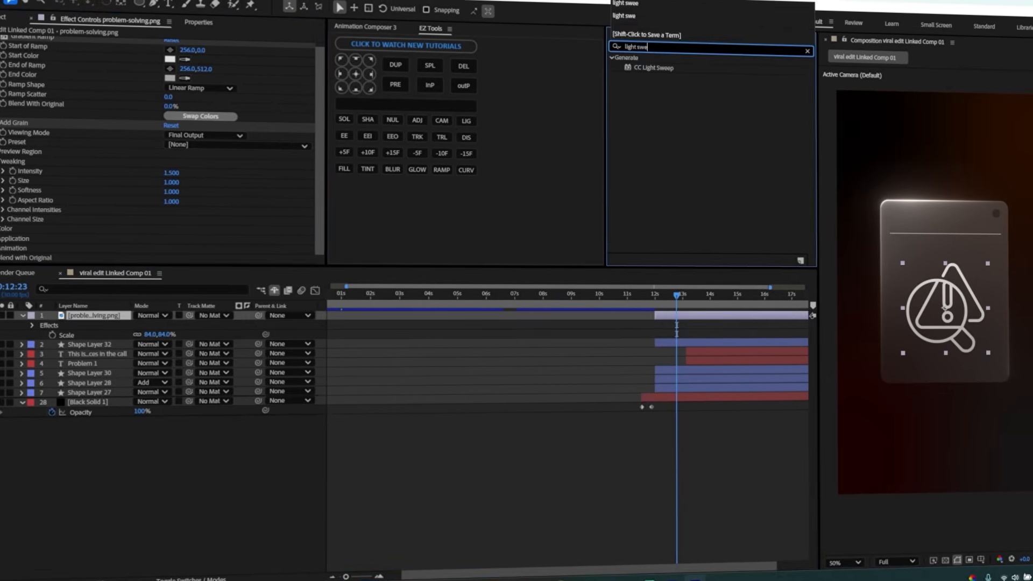
Apply CC Light Sweep to the icon, centred on it, with width 149 and edge intensity 25
drag(648, 69, 216, 199)
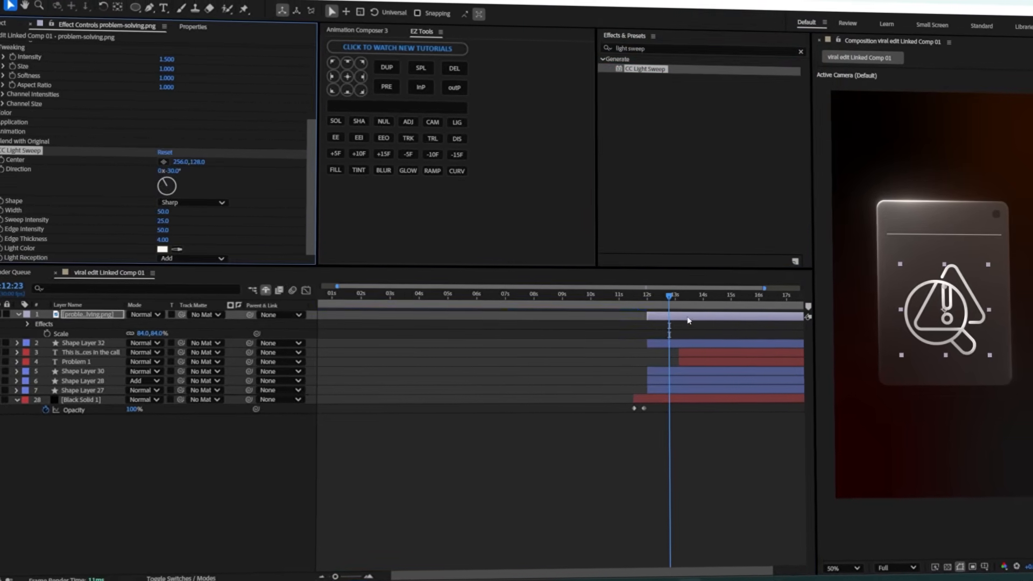
click(944, 308)
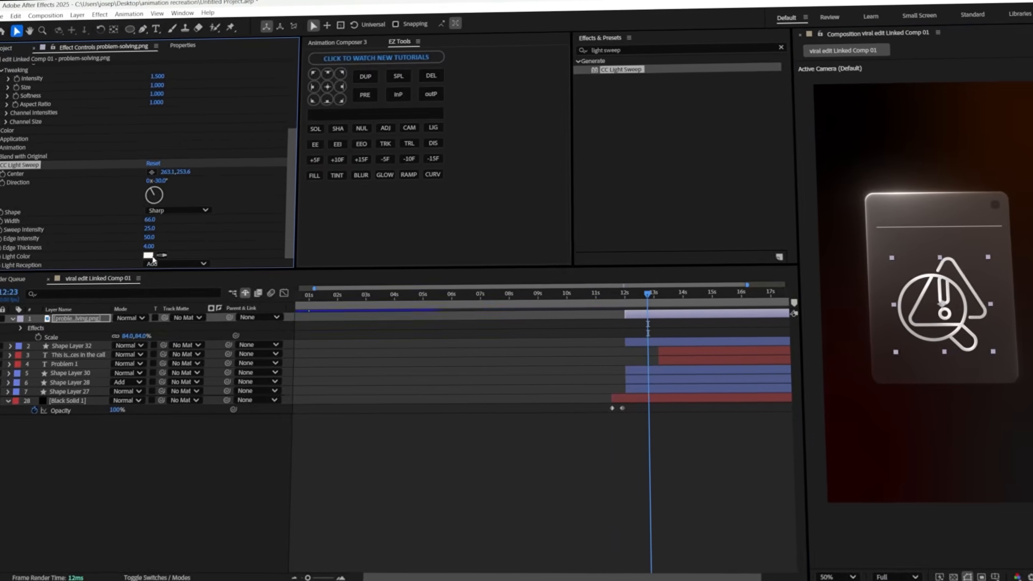
drag(159, 236, 132, 239)
key(slash)
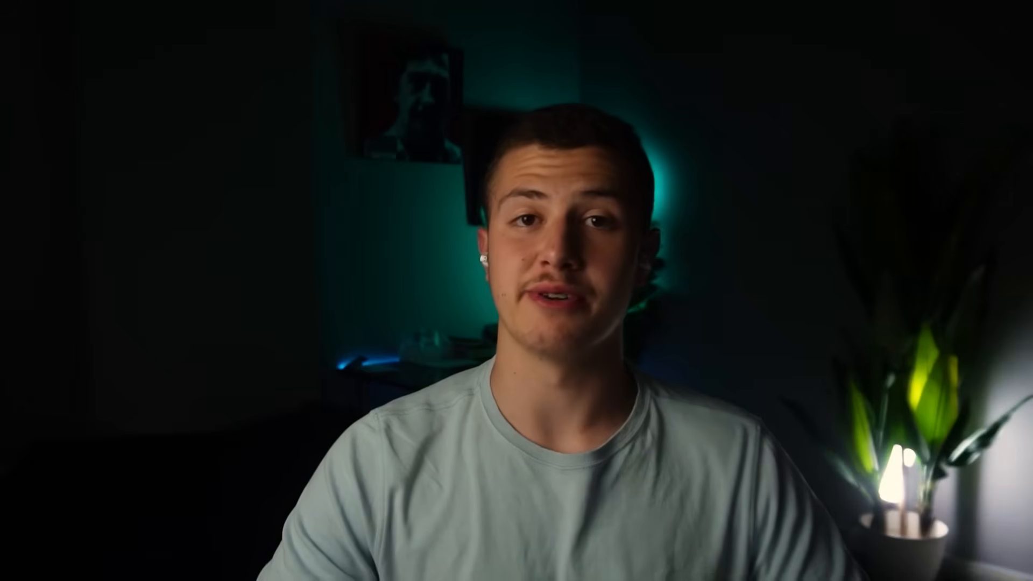
Create an adjustment layer above the icon, starting at 0:00:12:00, and apply Deep Glow to it
right_click(562, 444)
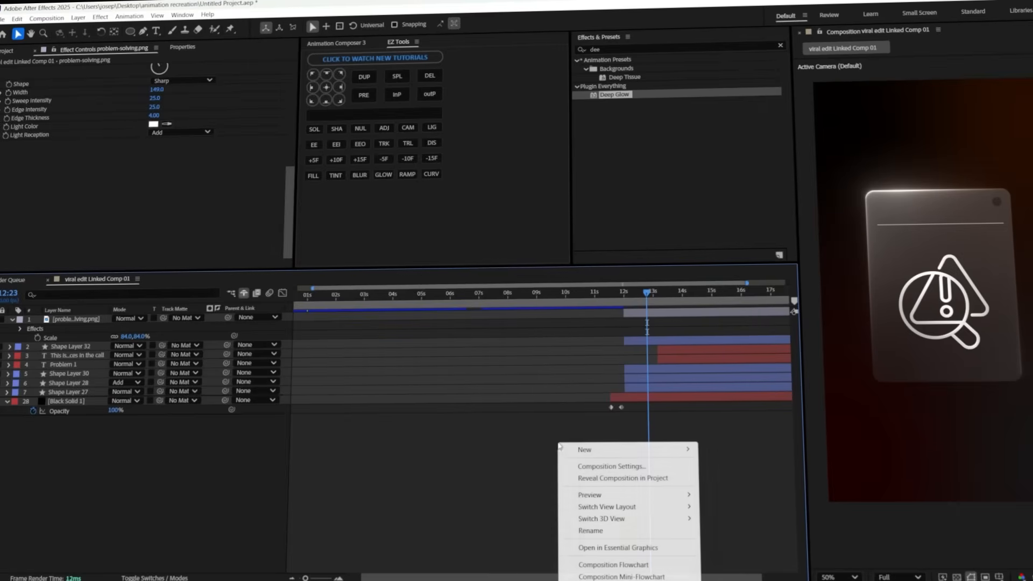
mouse_move(645, 449)
click(731, 537)
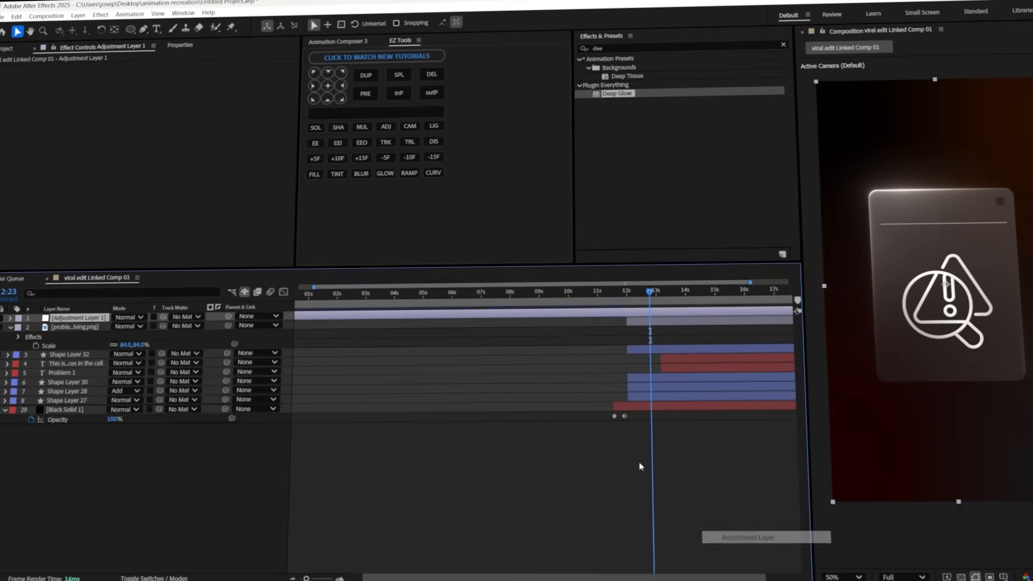
double_click(616, 94)
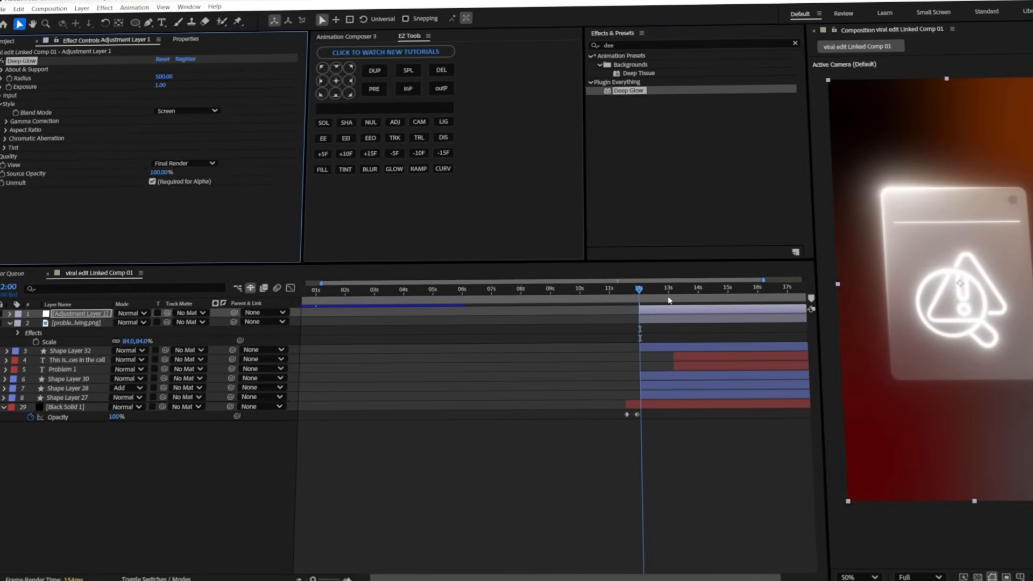
Pre-compose the Deep Glow adjustment layer with the problem-solving icon and open the resulting composition
click(664, 291)
shift+click(652, 319)
right_click(669, 319)
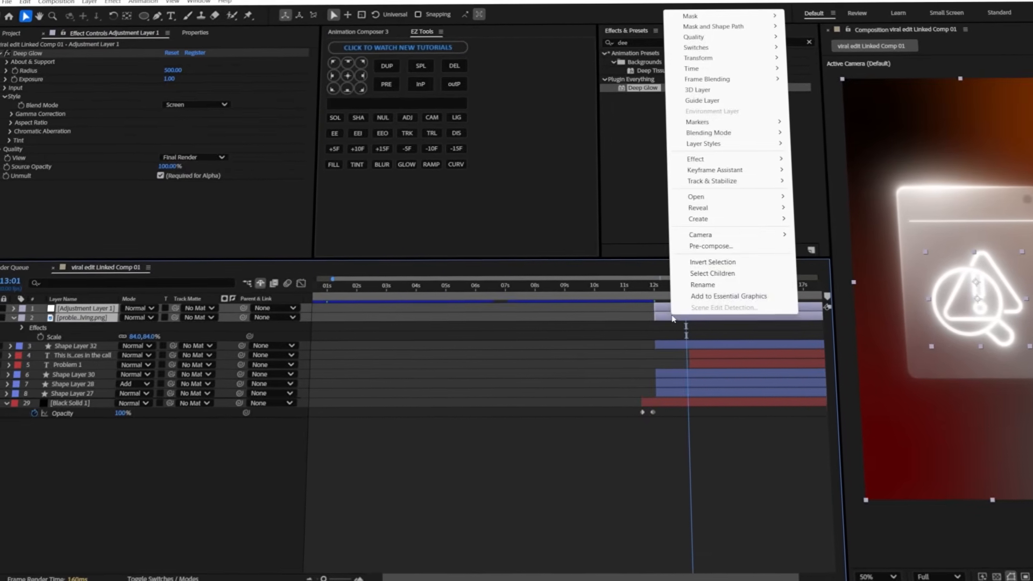
click(716, 237)
click(607, 353)
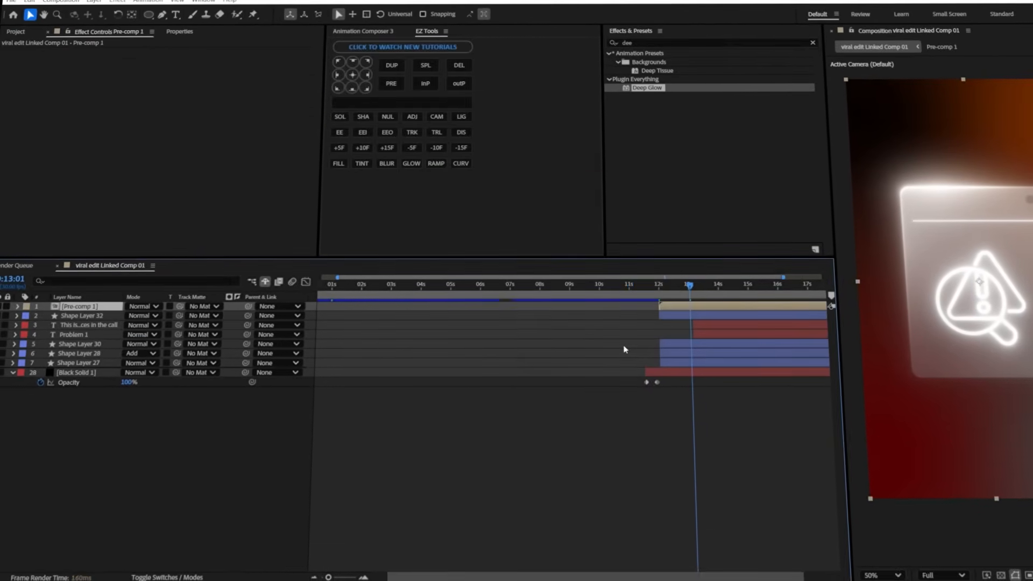
double_click(683, 309)
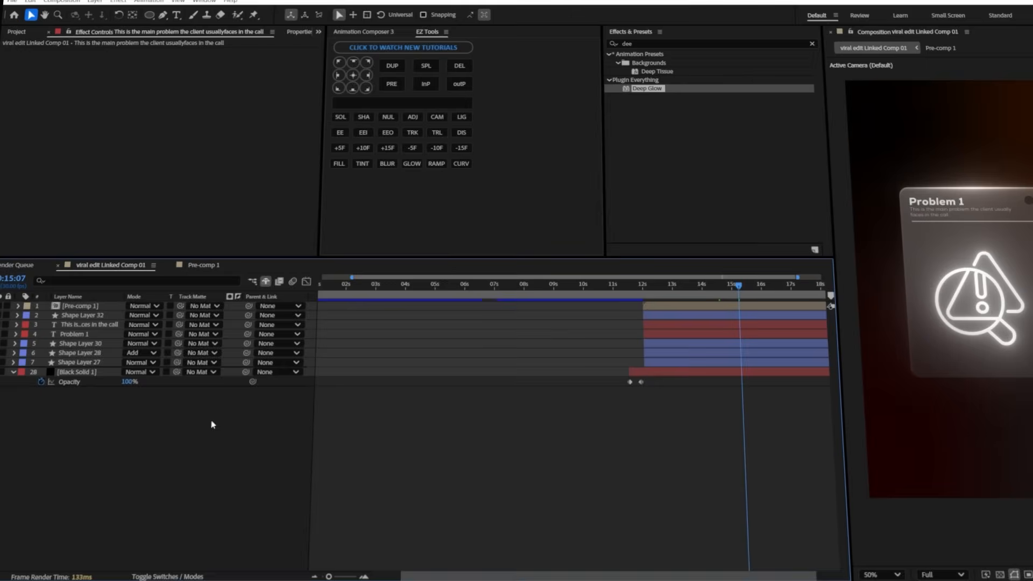
Draw a rectangle of about 546 × 578 below the divider on a new shape layer starting at 0:00:12:00, with roundness 48
right_click(212, 422)
mouse_move(315, 435)
click(417, 506)
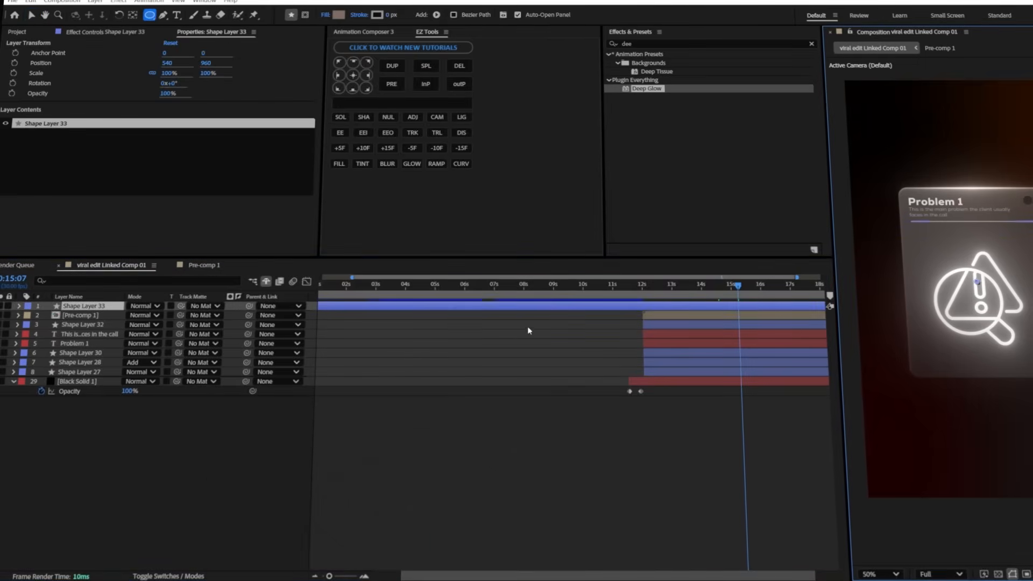
click(642, 288)
key(alt+[)
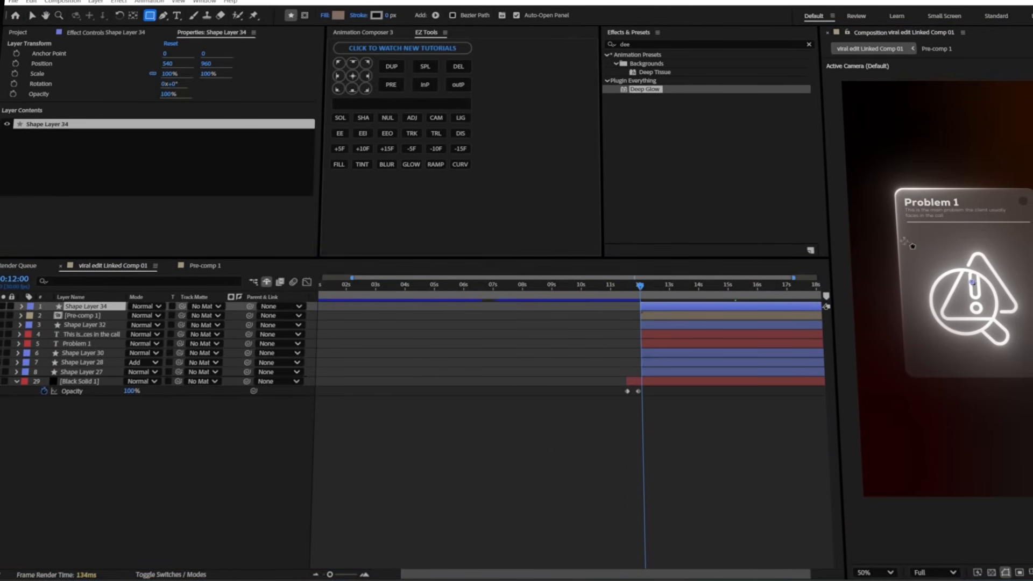
drag(904, 240, 1023, 362)
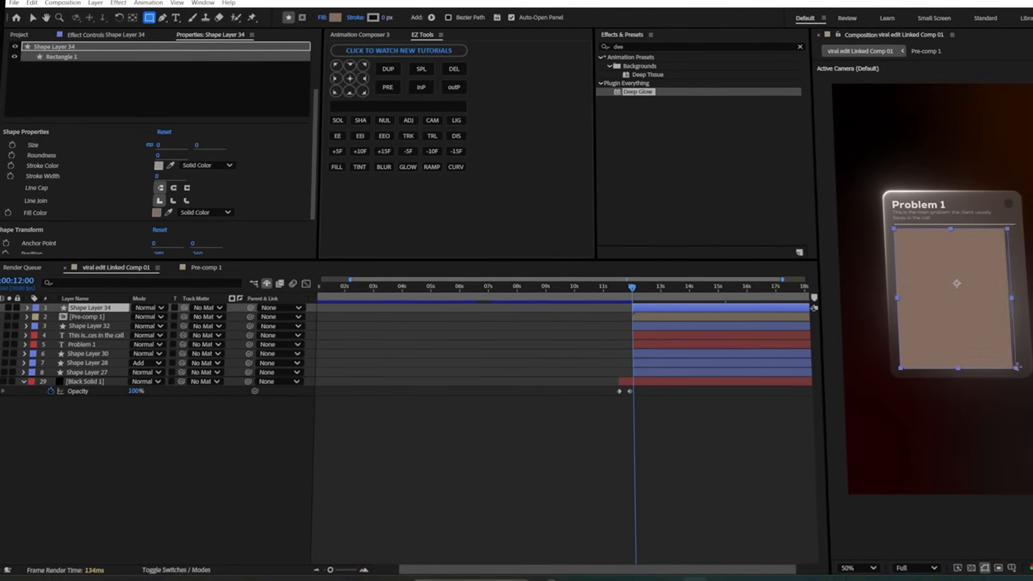
drag(149, 363, 165, 362)
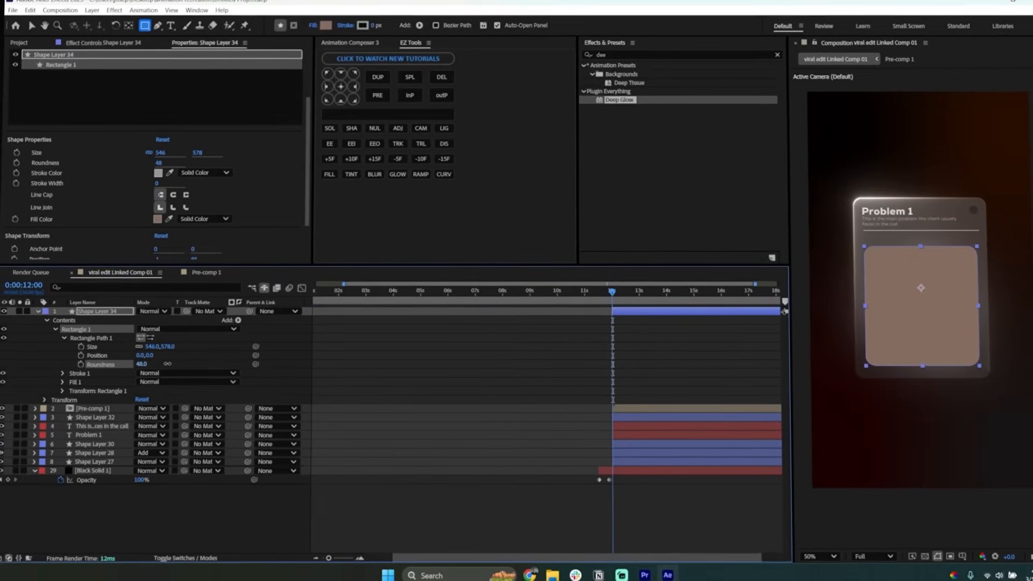
Set the rounded rectangle's fill to the near-black colour 141414
click(57, 381)
click(141, 410)
drag(442, 275, 392, 336)
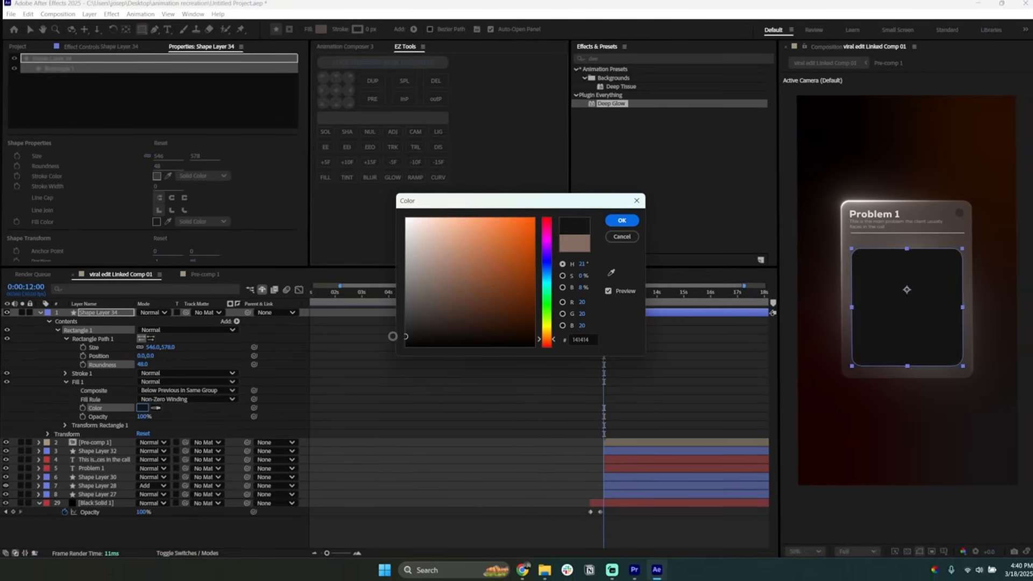
click(605, 222)
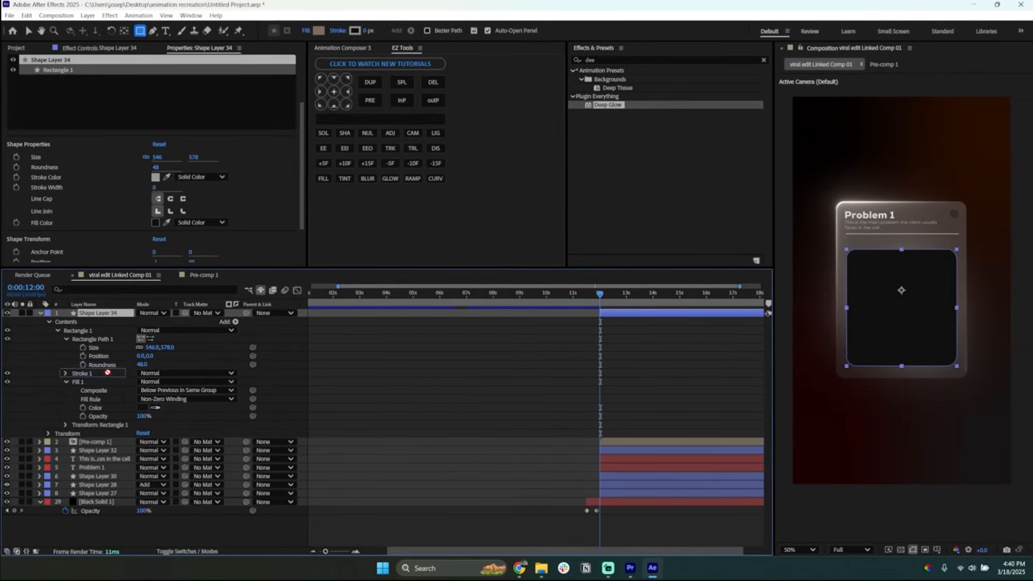
Place the dark rounded rectangle behind the glowing icon pre-comp and set its opacity to 30%
drag(103, 444, 98, 439)
key(t)
click(145, 330)
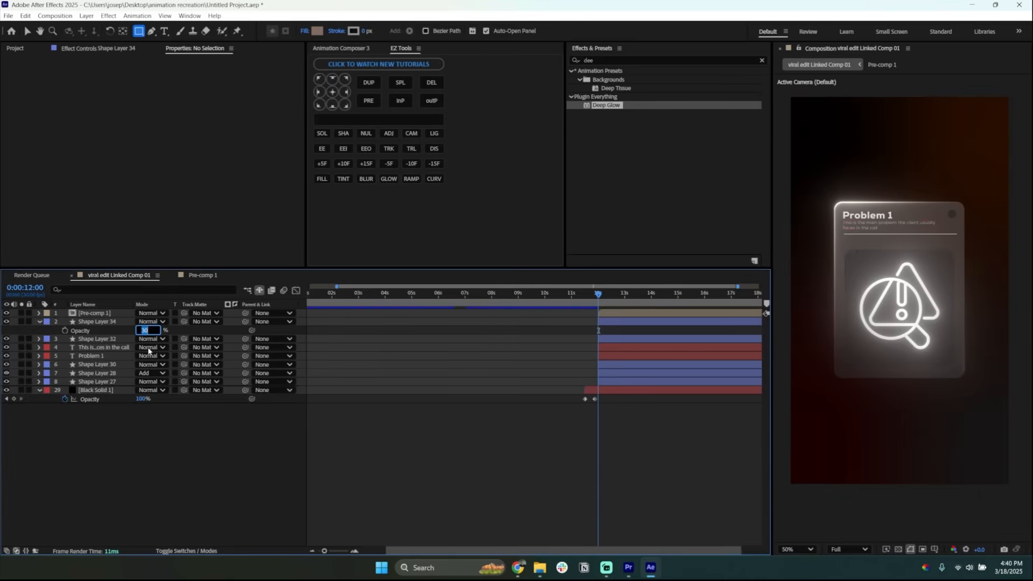
key(Return)
key(t)
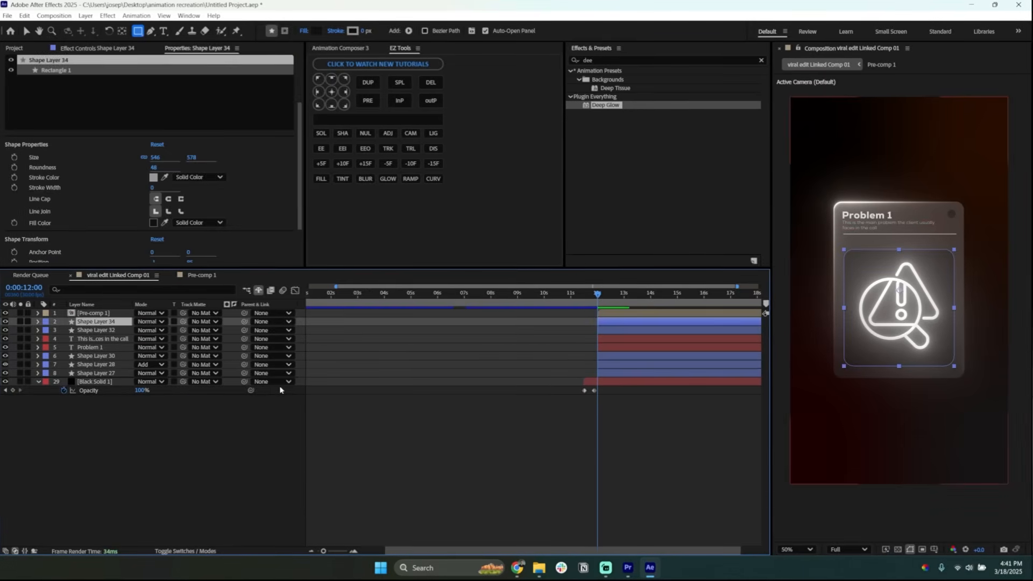
Turn on 3D for all the card layers and the black solid
click(172, 553)
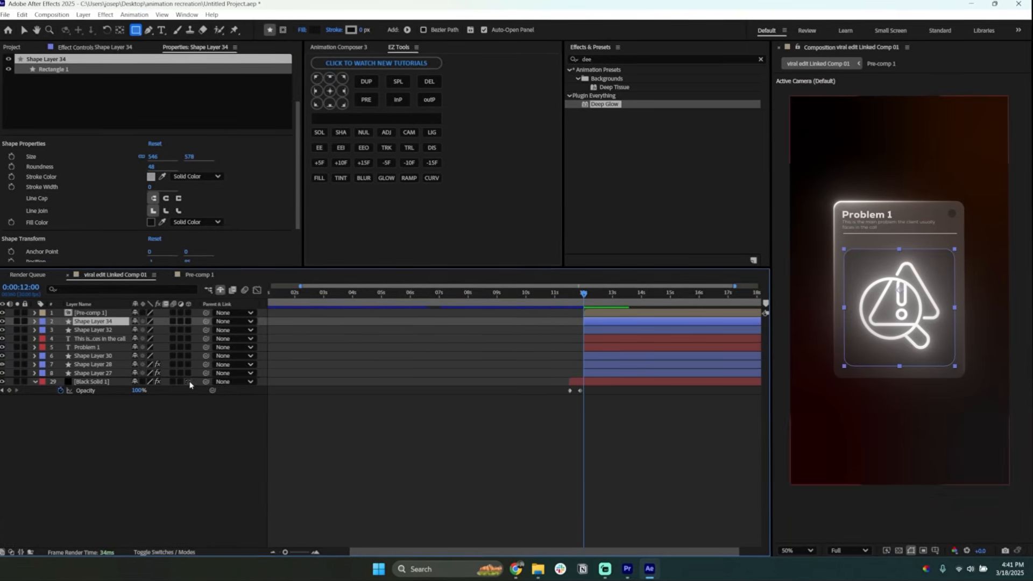
click(178, 494)
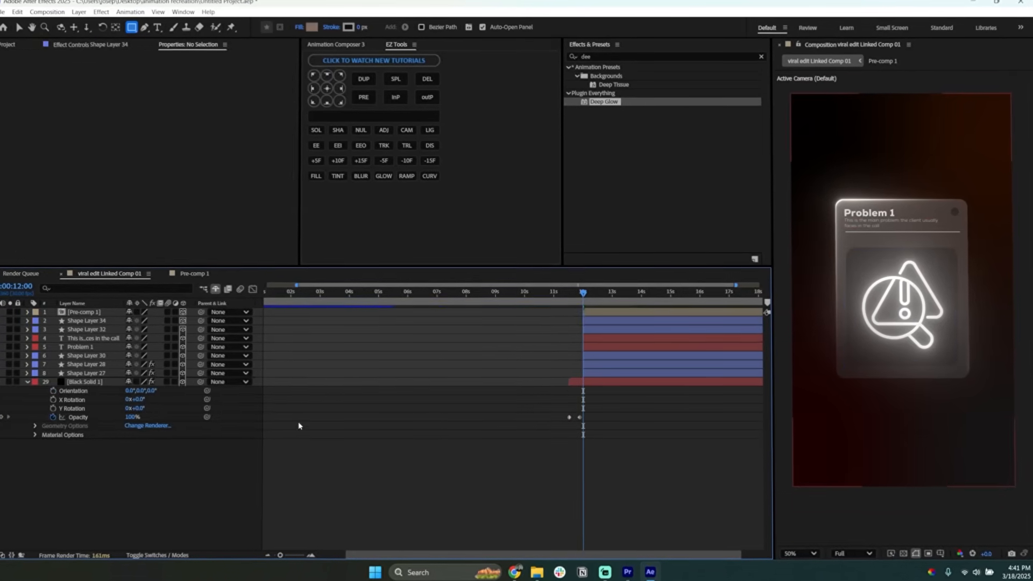
Pre-compose the eight card layers, from the Problem 1 shapes and texts to the icon pre-comp, as Pre-comp 2 with all attributes moved
click(86, 373)
shift+click(105, 312)
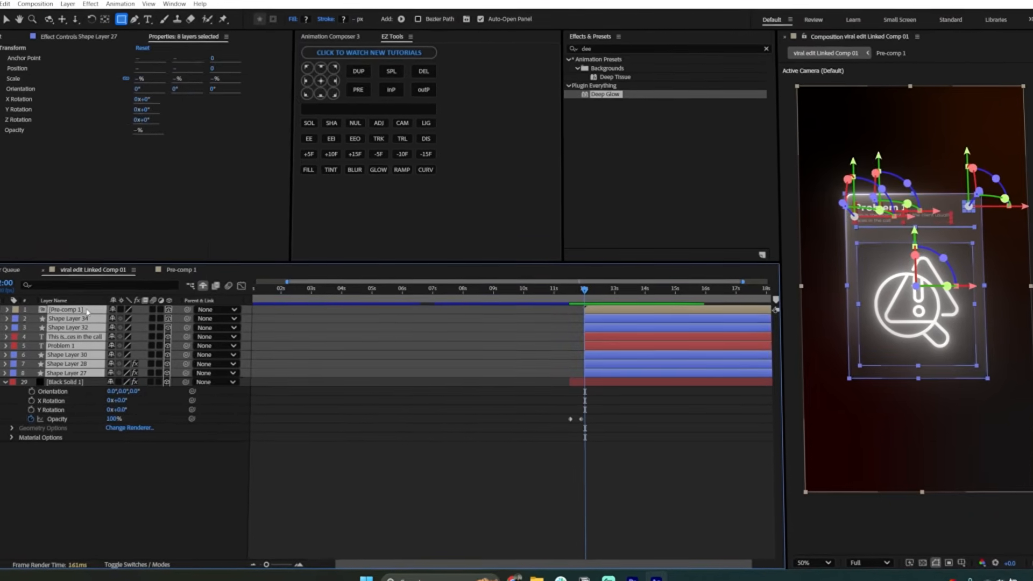
right_click(87, 312)
click(135, 235)
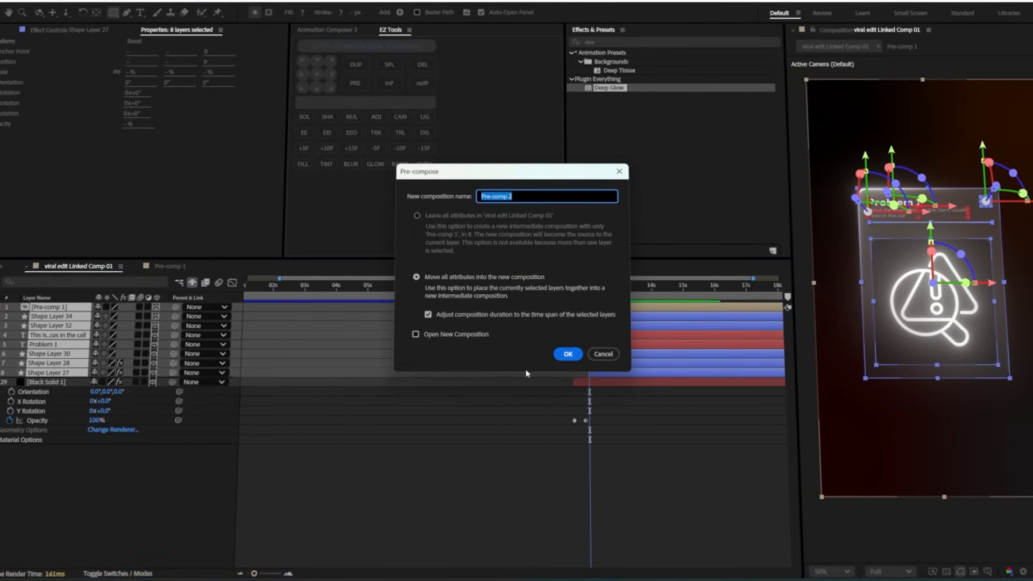
click(567, 354)
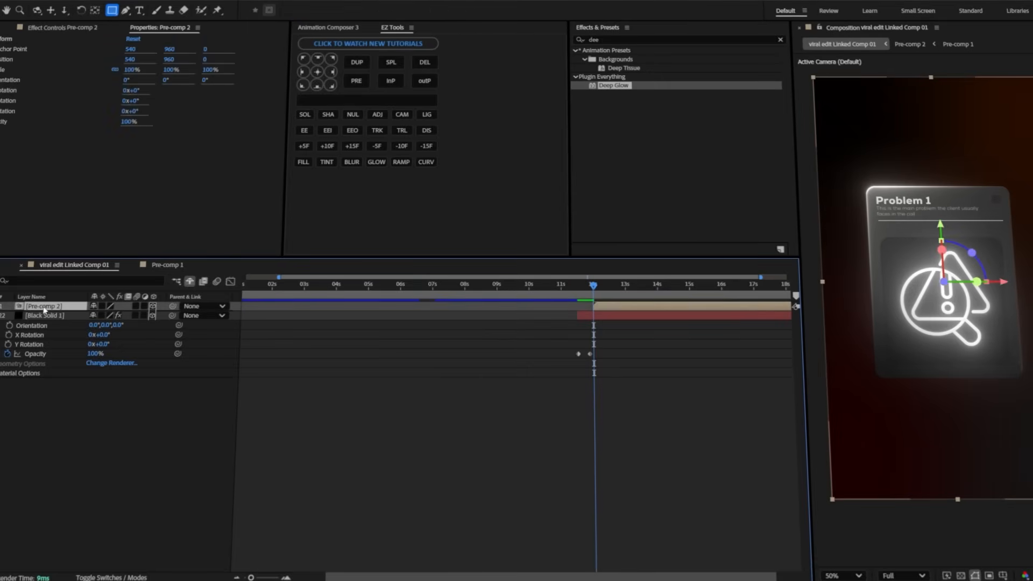
Duplicate the card pre-comp five times and show the composition in two views, with Custom View 1 beside the active camera
key(ctrl+d)
key(ctrl+d)
key(ctrl+d)
key(ctrl+d)
key(ctrl+d)
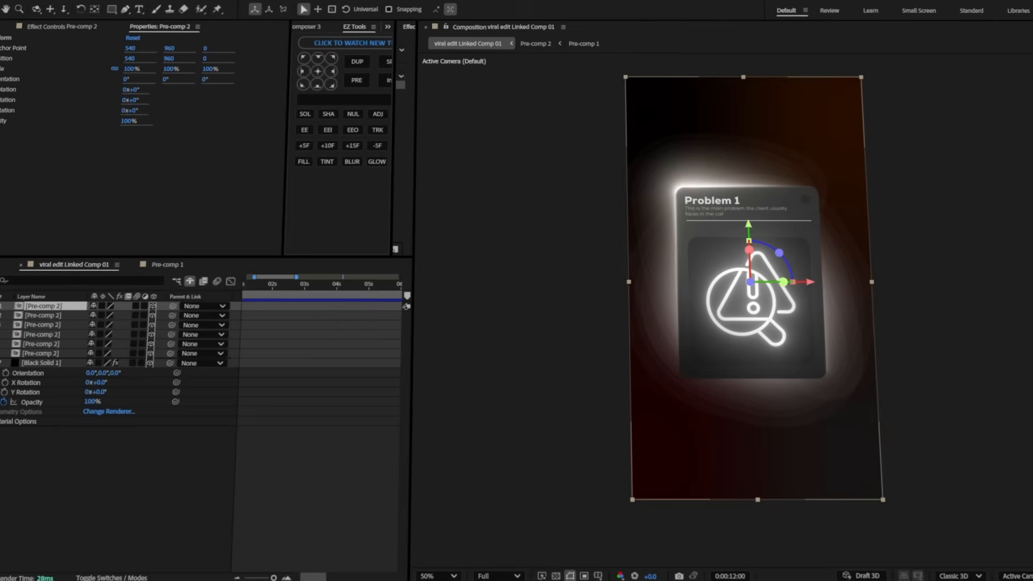
click(1031, 525)
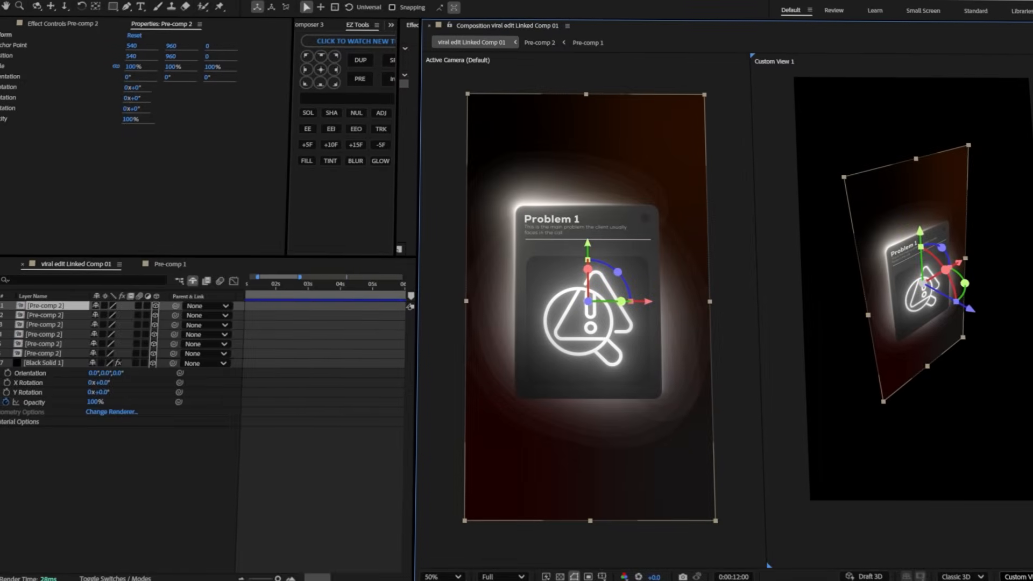
click(1018, 577)
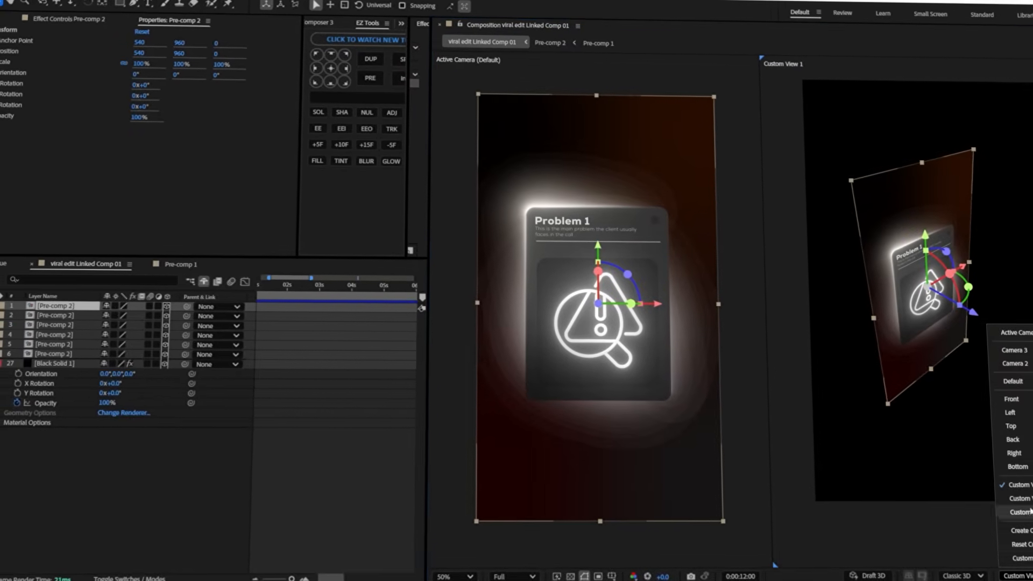
click(1028, 483)
Move the fifth-listed card copy up and left of the main card, and the fourth-listed copy above it and slightly right
click(348, 346)
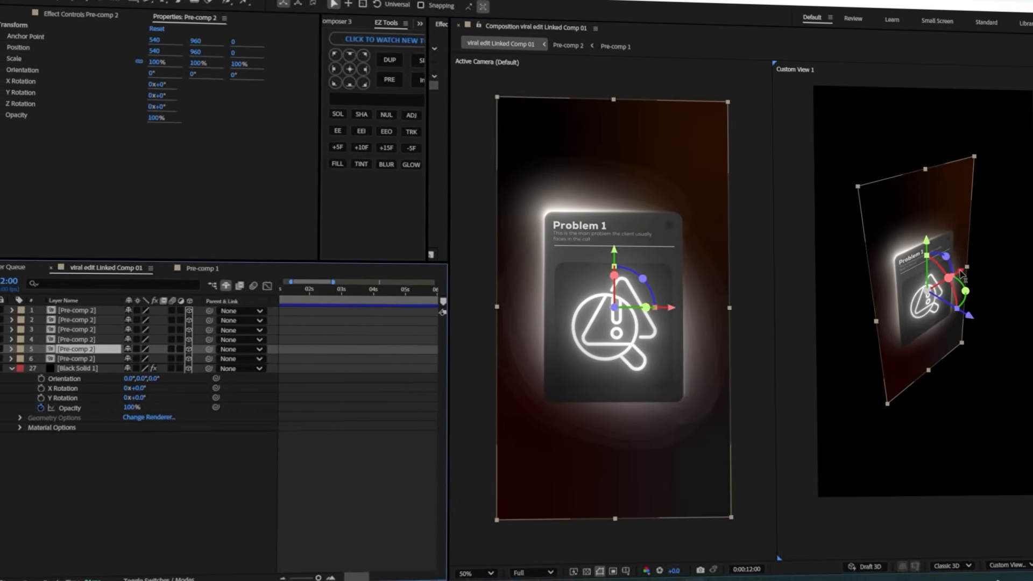
drag(951, 276, 831, 144)
click(350, 342)
drag(921, 166, 909, 58)
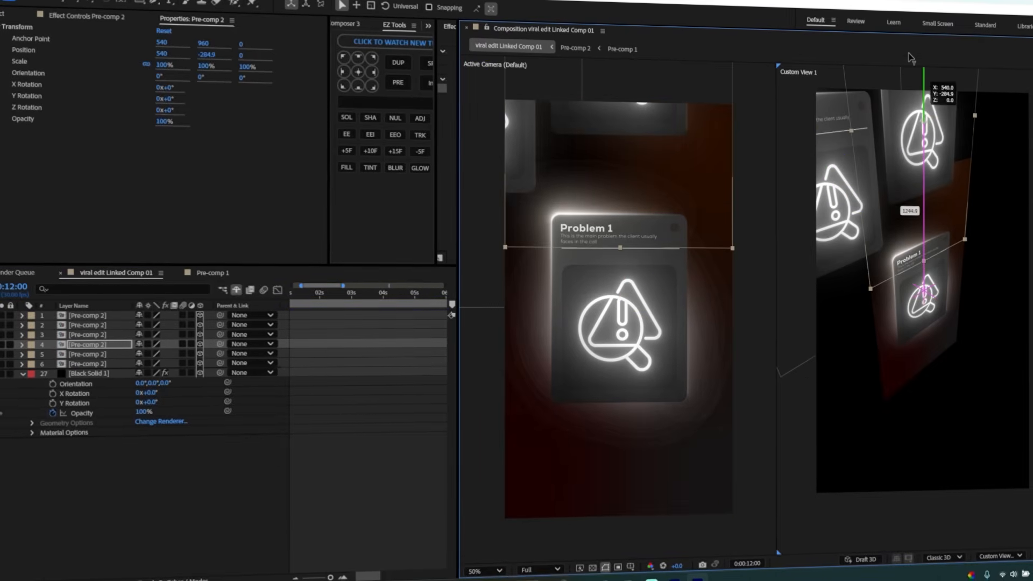
drag(959, 121, 993, 116)
Move the third-listed copy to about 1332, 673.6, the second-listed below the main card, and the first-listed to its lower left
click(137, 336)
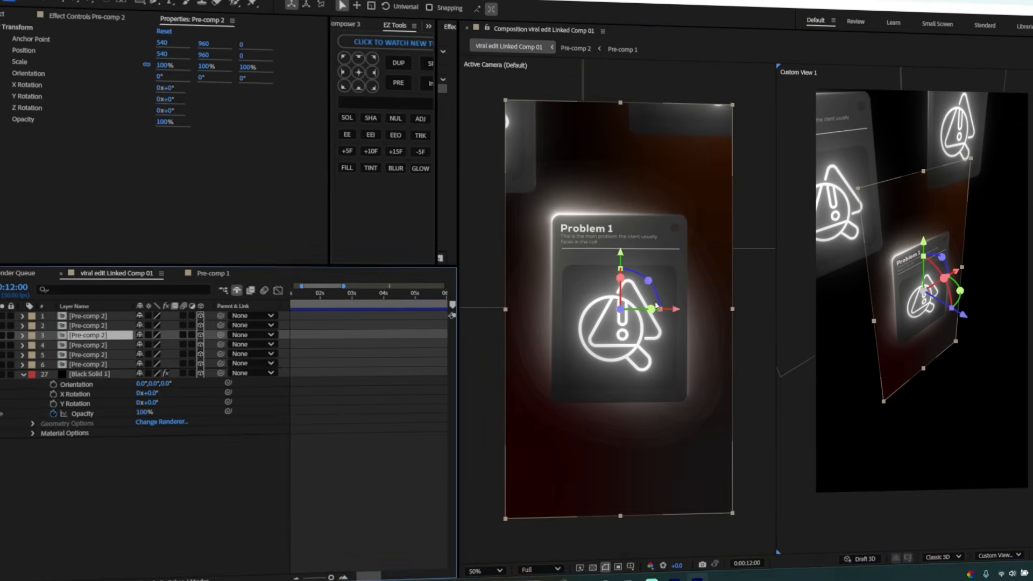
drag(645, 307, 805, 302)
drag(983, 209, 981, 176)
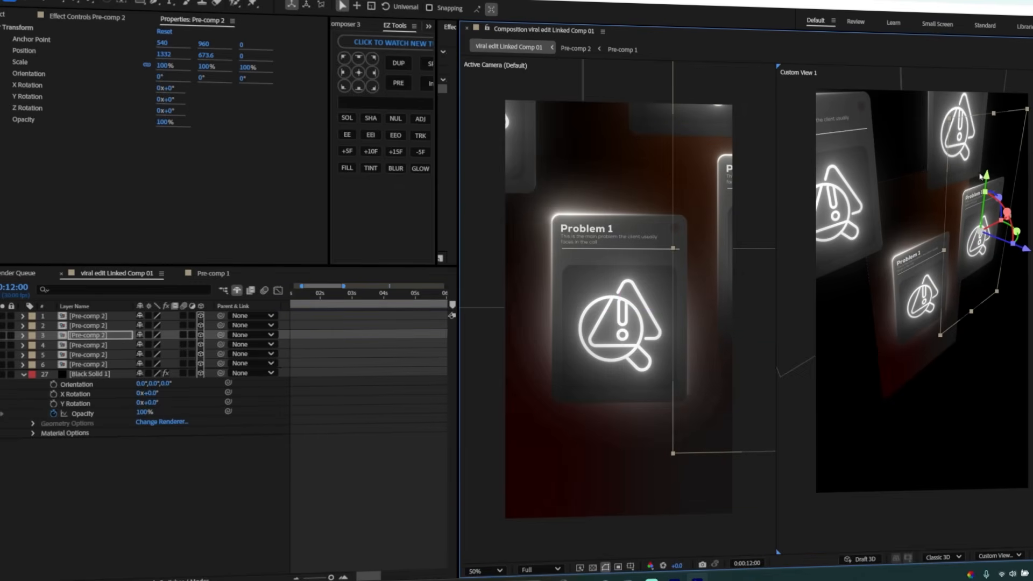
click(106, 326)
drag(923, 280, 928, 352)
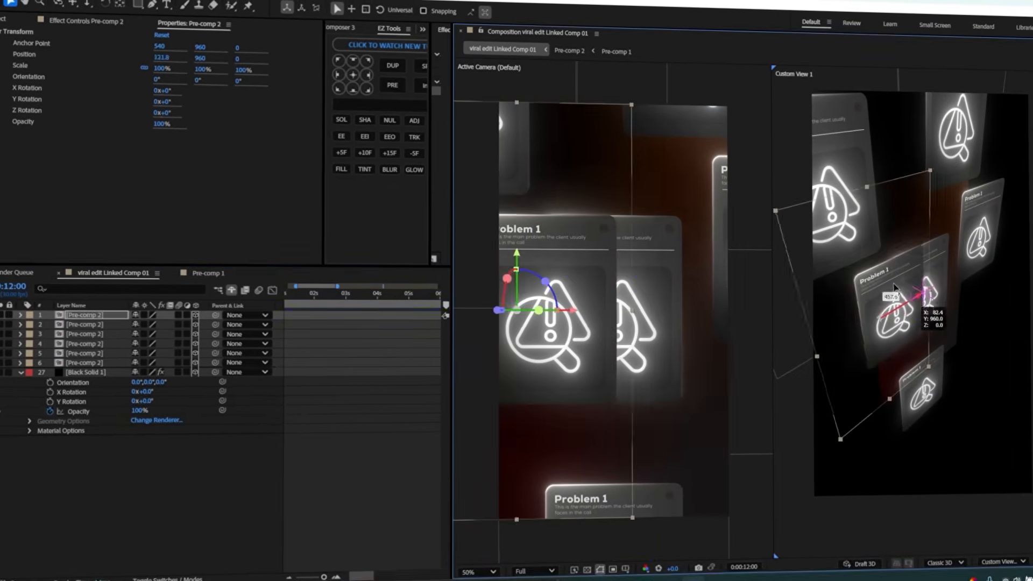
Bring the five duplicate cards forward together to a Z position of about -455.5
click(92, 354)
shift+click(81, 314)
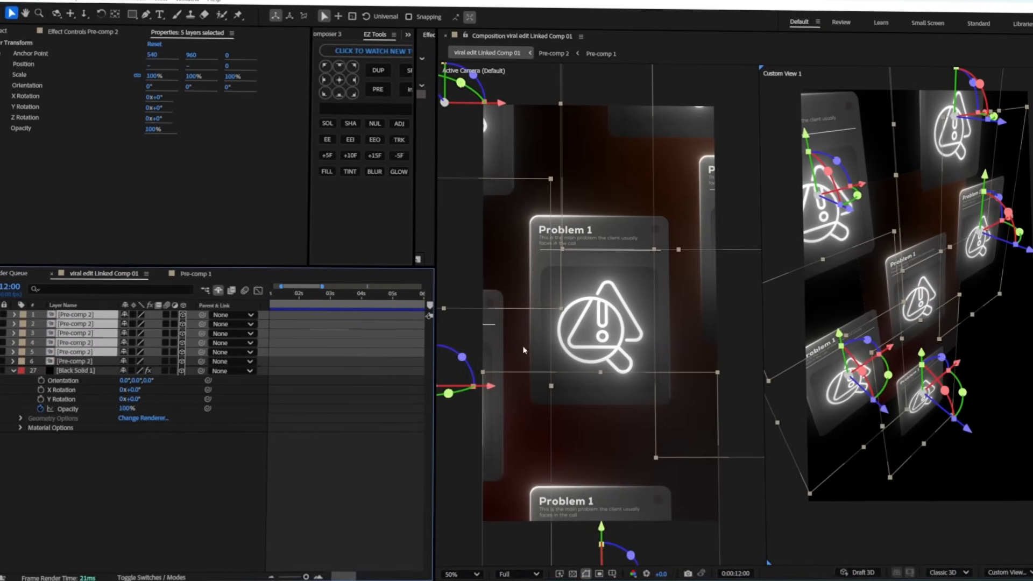
drag(966, 430, 1030, 487)
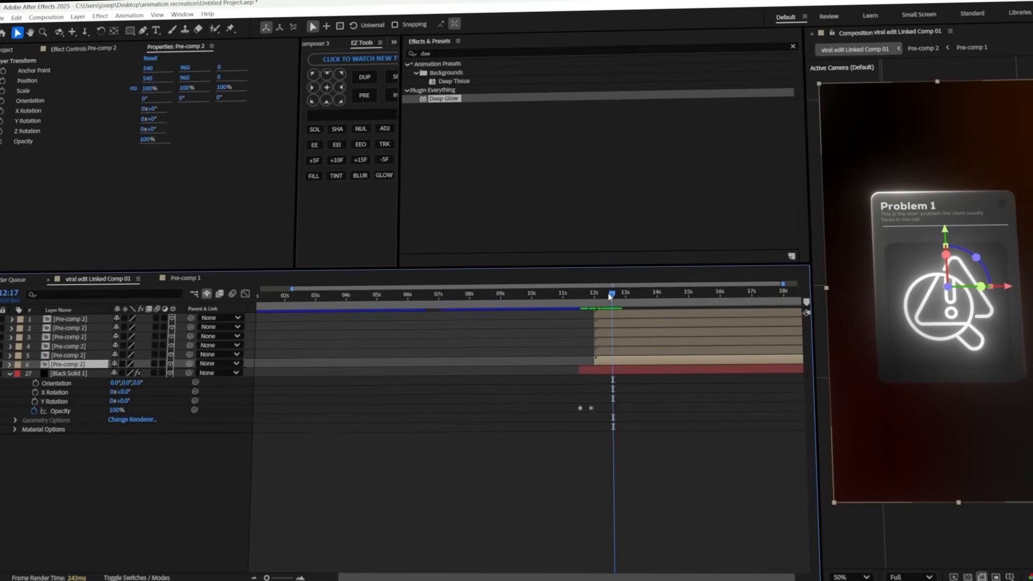
Keyframe the main card rising from Y 1022 to 960 and fading from 0% to 100% opacity, starting at 0:00:12:00
drag(625, 299, 638, 300)
key(p)
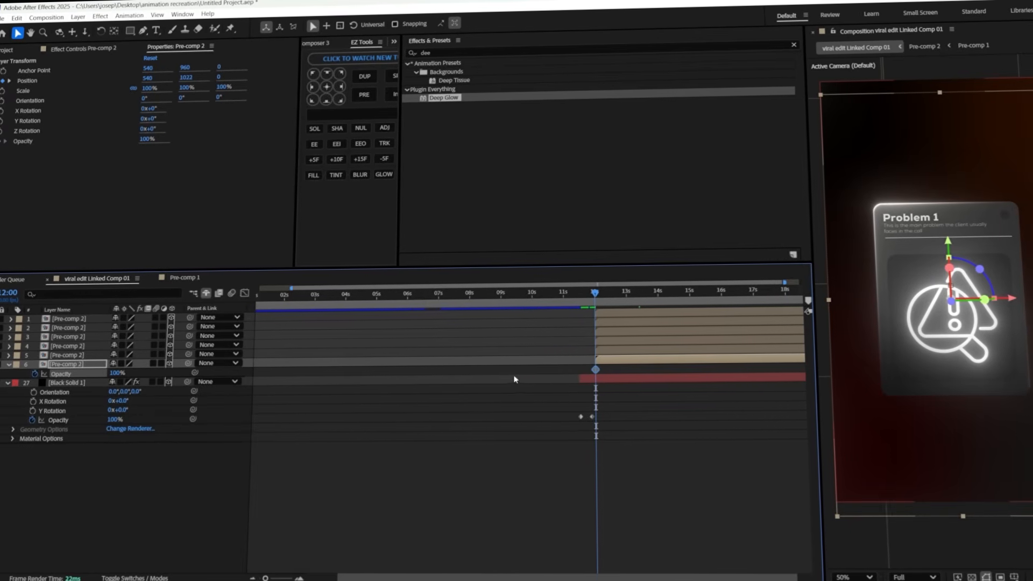
key(shift+p)
drag(598, 379, 653, 380)
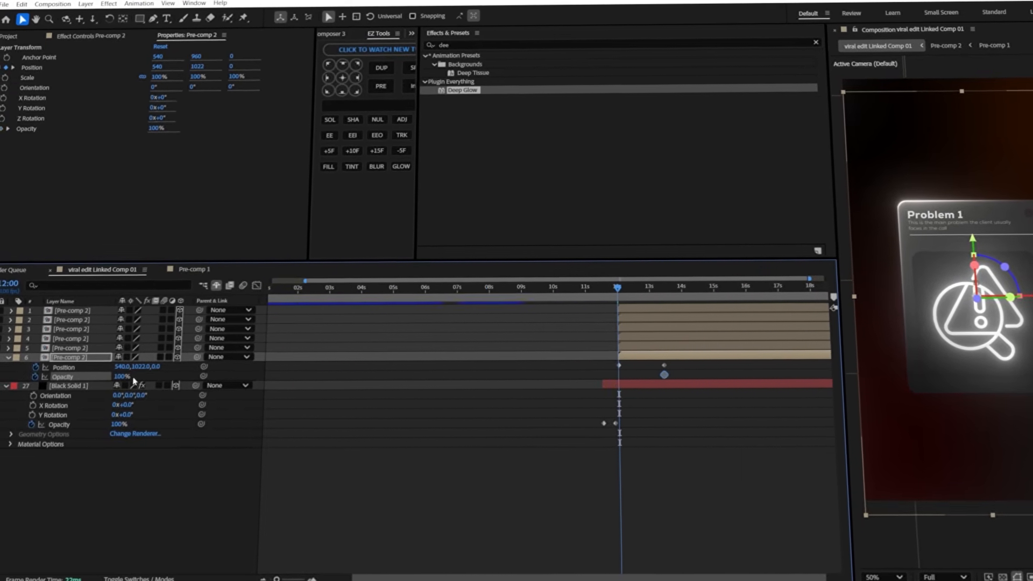
drag(120, 380, 7, 379)
click(756, 441)
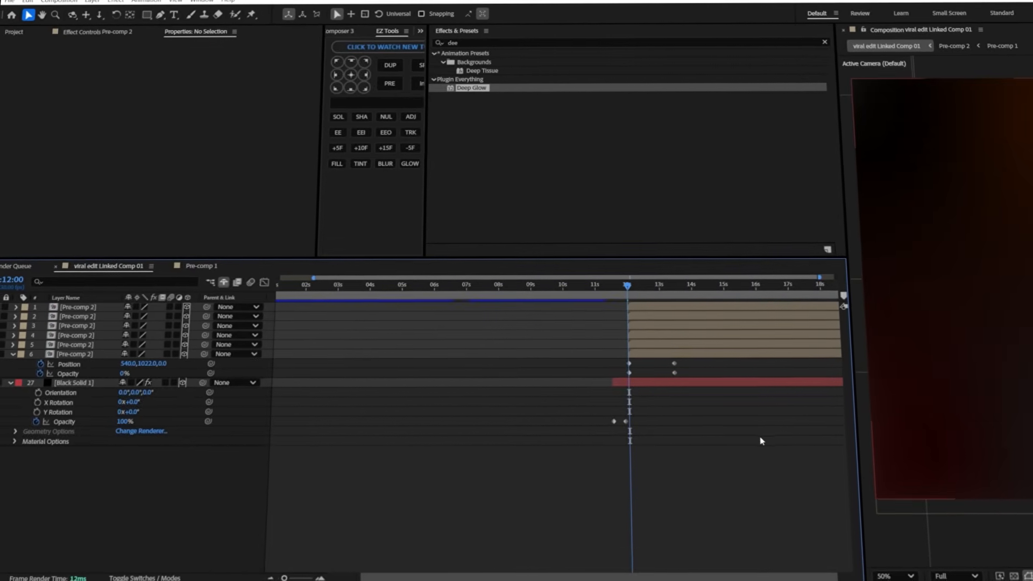
Easy-ease the main card's position and opacity keyframes and shape their speed curve into a fast start with a long slow-down
drag(698, 368, 410, 341)
key(shift+F3)
drag(703, 311, 588, 429)
key(F9)
drag(676, 535, 652, 535)
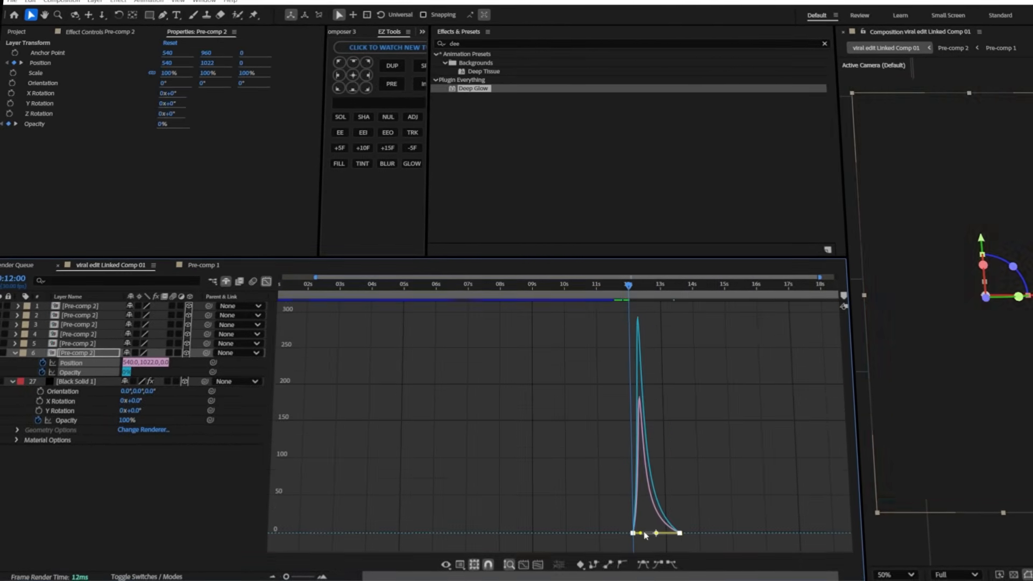
Extend the main card's animation to just before 0:00:15:00 and delay the five duplicate cards to start at its final keyframes
click(677, 341)
key(shift+F3)
shift+click(660, 309)
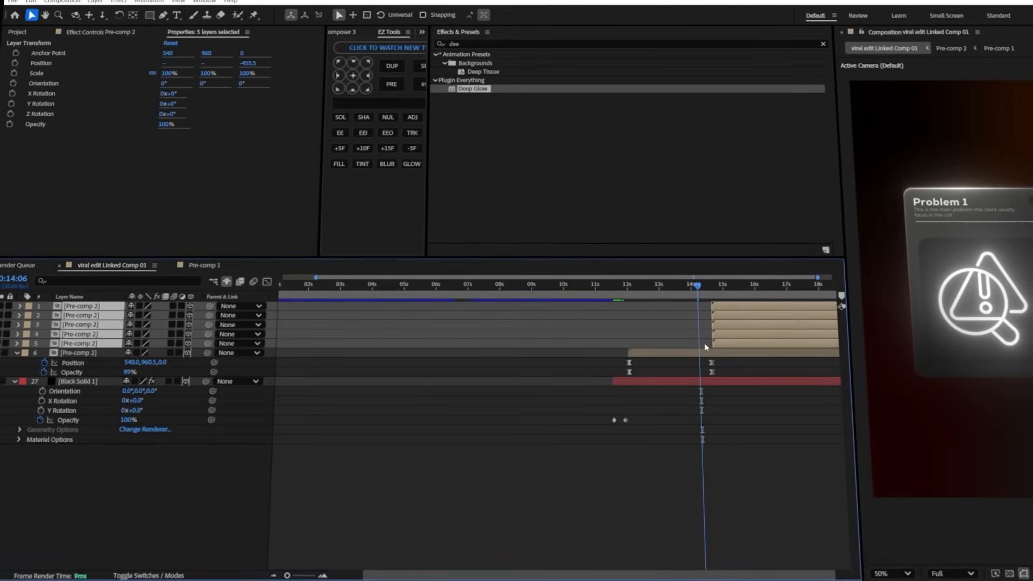
click(484, 504)
Add a new camera to the composition with its default settings at 0:00:11:26
right_click(469, 363)
mouse_move(492, 369)
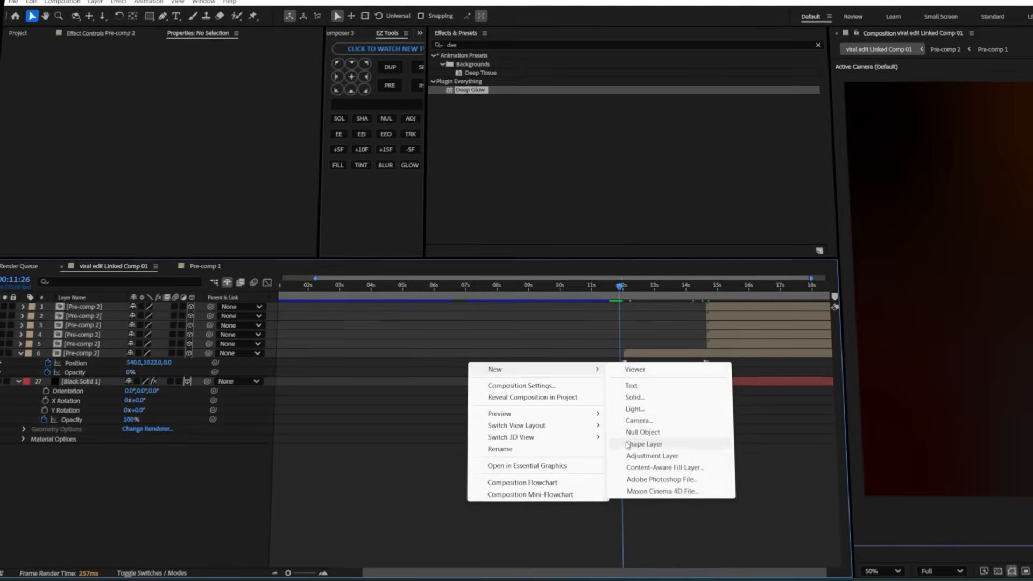
click(635, 420)
click(677, 382)
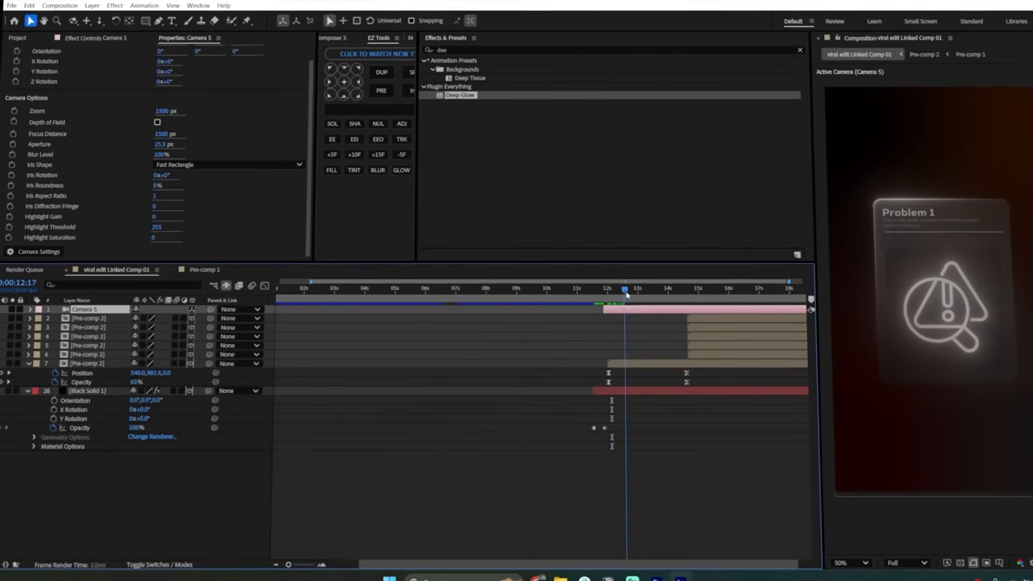
Keyframe the camera's position from Z -1500 at the layer's start to Z -2040 at 0:00:15:29
drag(626, 291, 633, 290)
key(p)
click(58, 319)
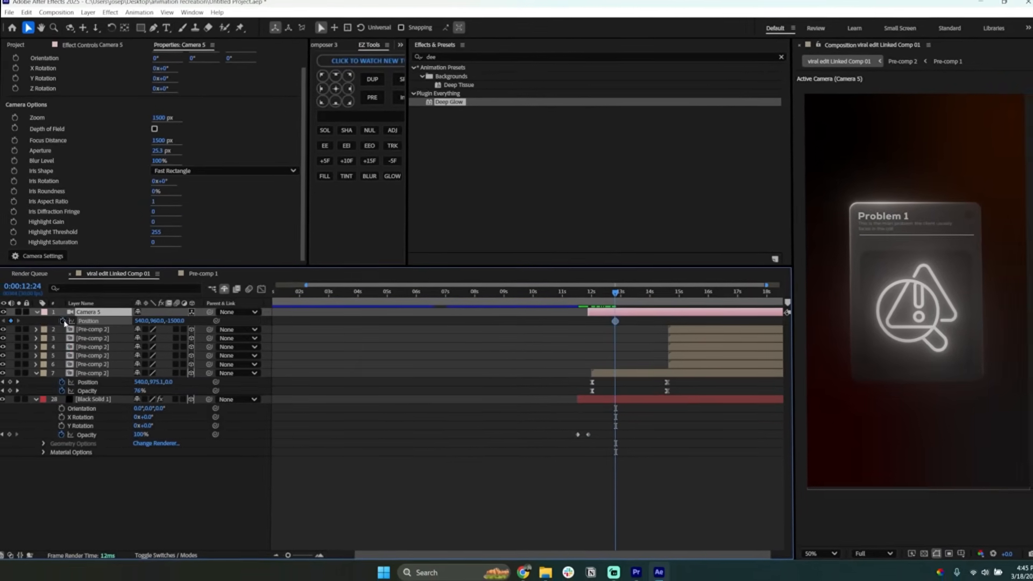
click(651, 292)
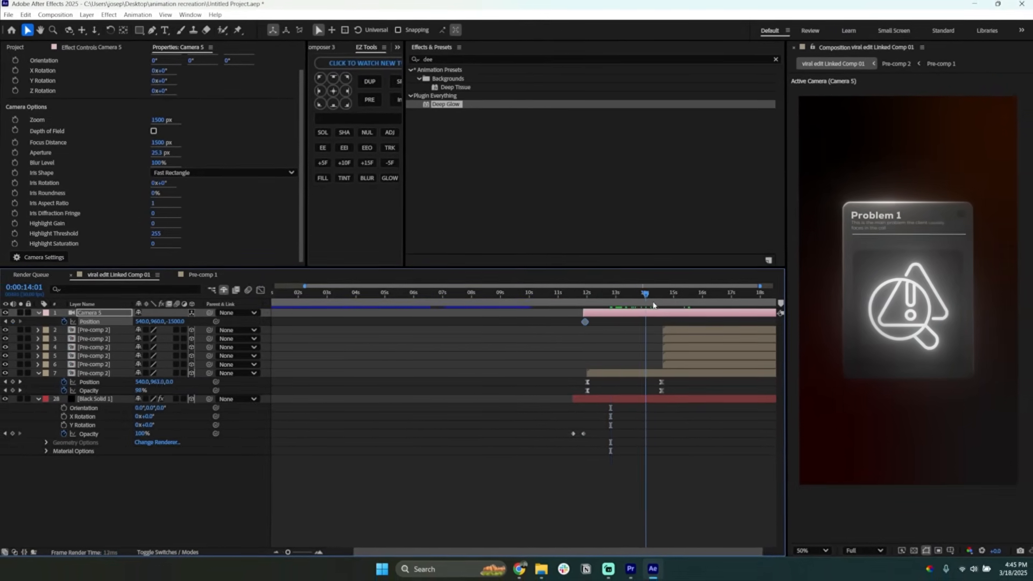
drag(653, 305, 698, 305)
drag(179, 323, 153, 321)
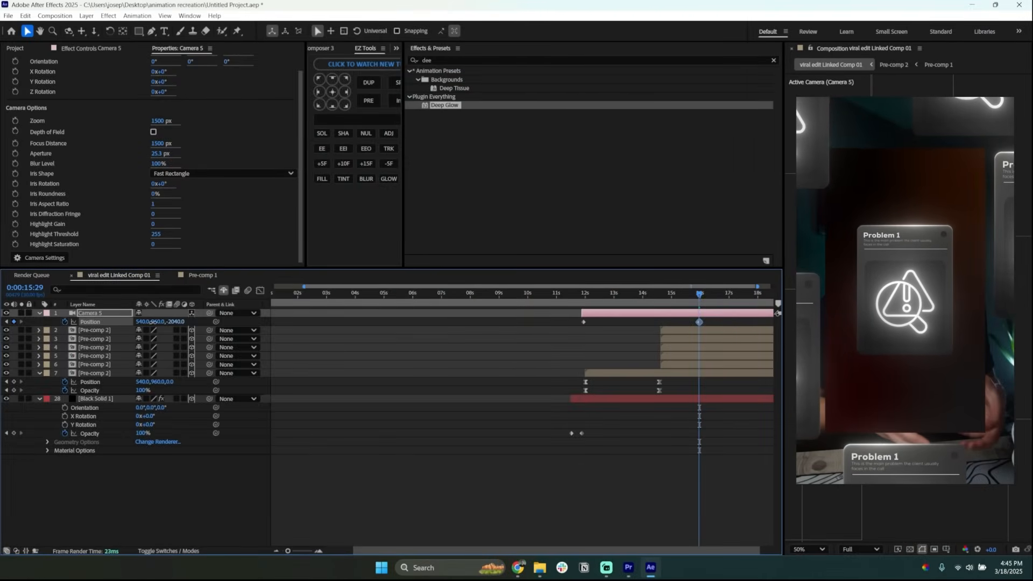
Turn off 3D for the black solid background and preview the camera pull-back
click(590, 400)
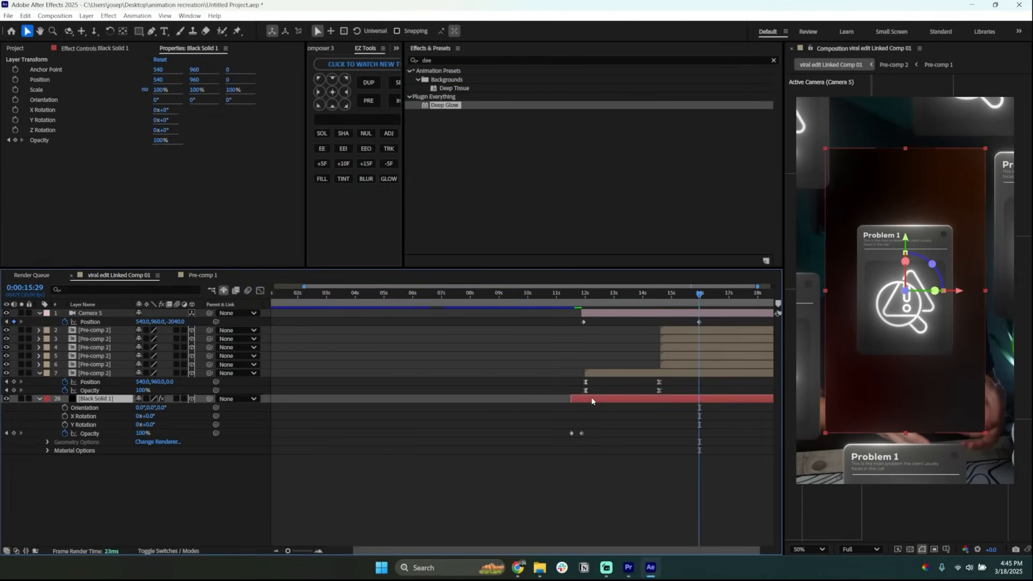
click(192, 400)
click(483, 356)
drag(563, 297, 576, 299)
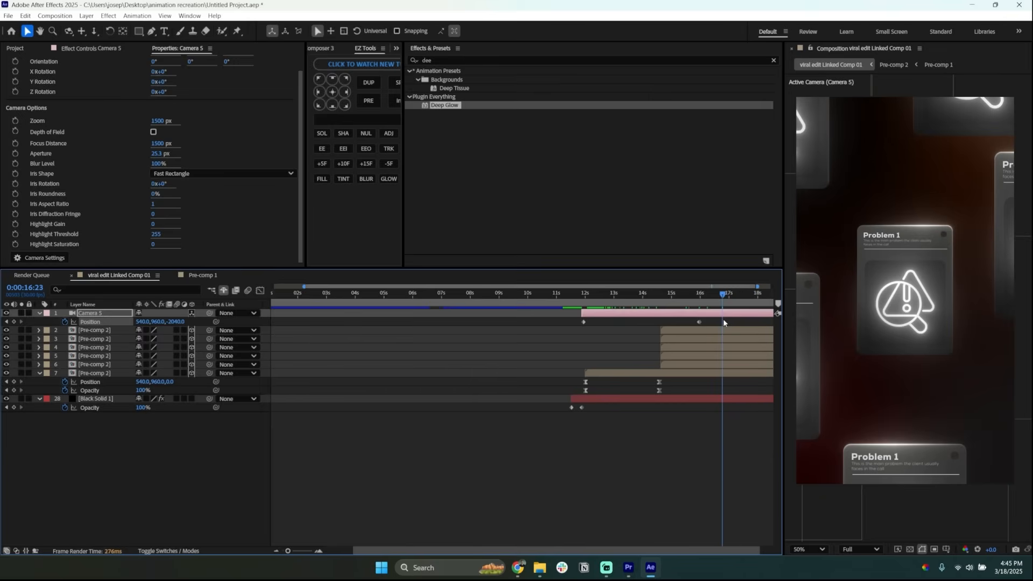
Ease the camera's position keyframes with the last one at 0:00:17:11, and select the camera with all six card pre-comps
drag(723, 322, 510, 319)
click(260, 290)
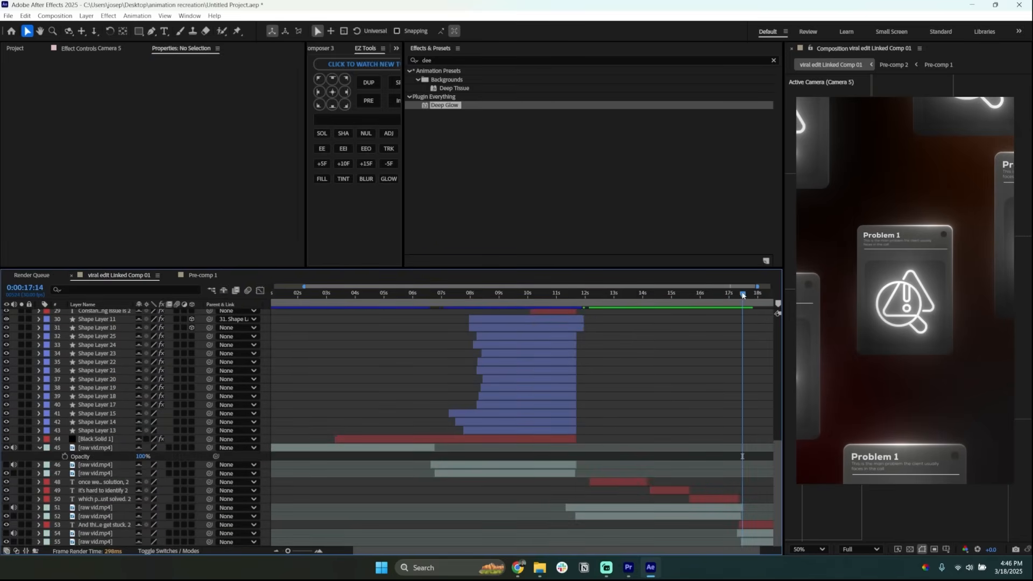
scroll(739, 358, up, 10)
shift+click(704, 330)
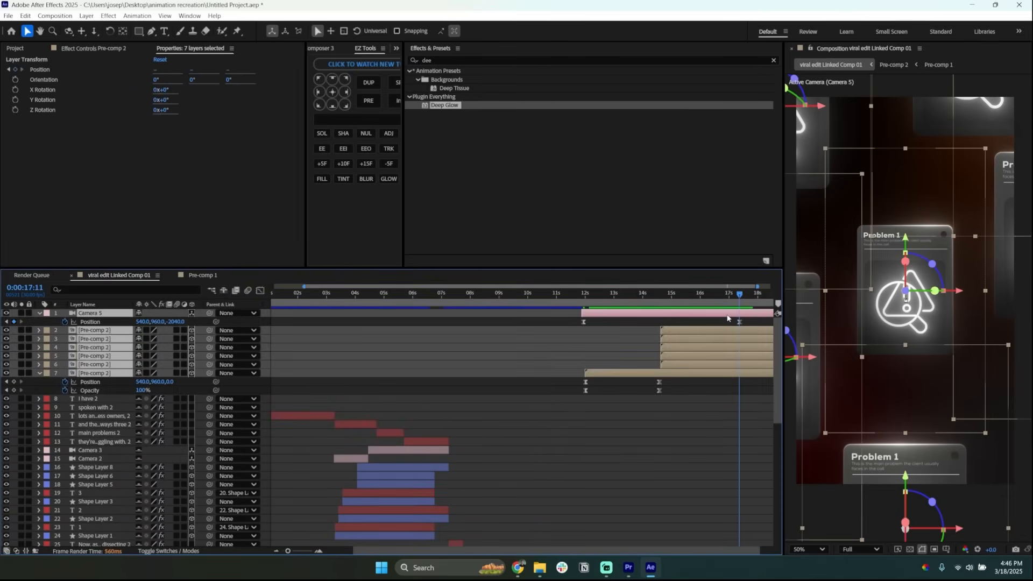
key(p)
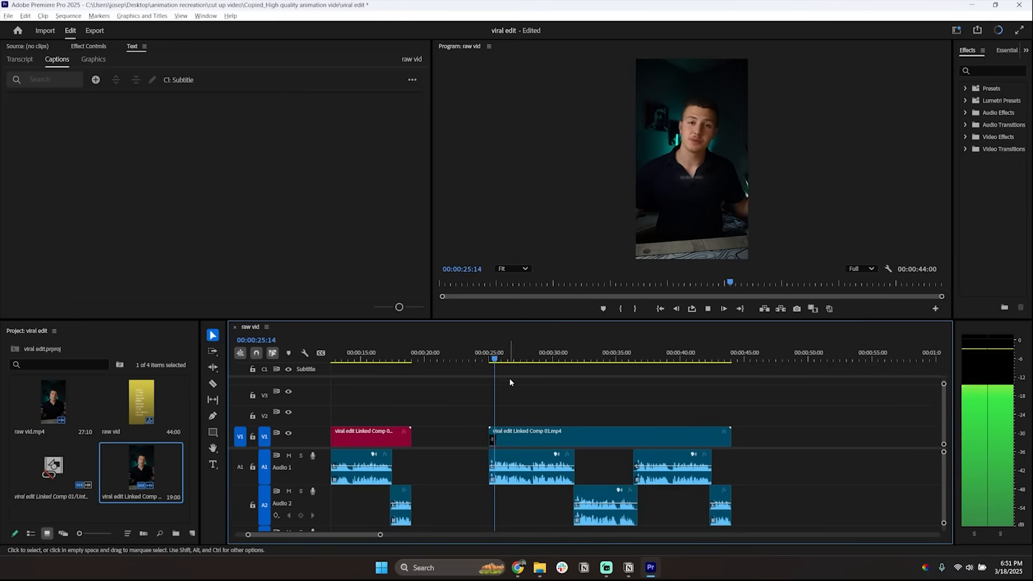
Switch to Premiere Pro, import the Sound Effects folder into the viral edit project, and open its bin
key(equal)
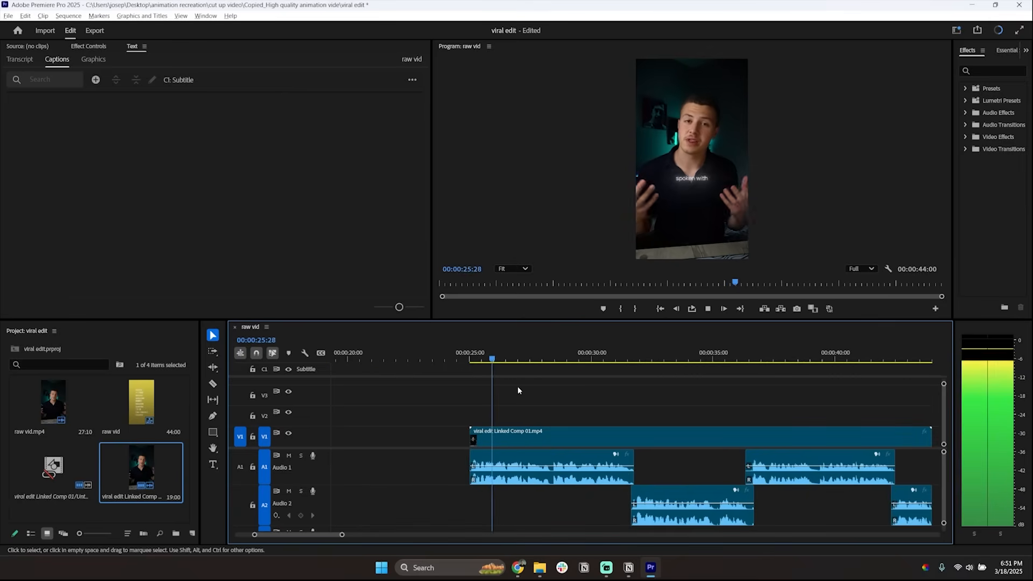
scroll(517, 385, down, 2)
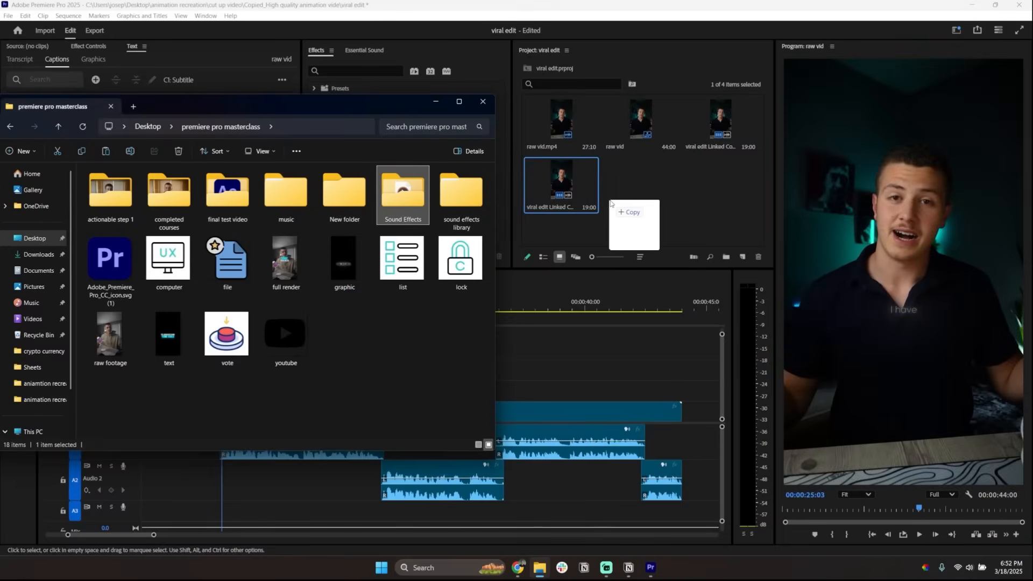
drag(400, 194, 639, 182)
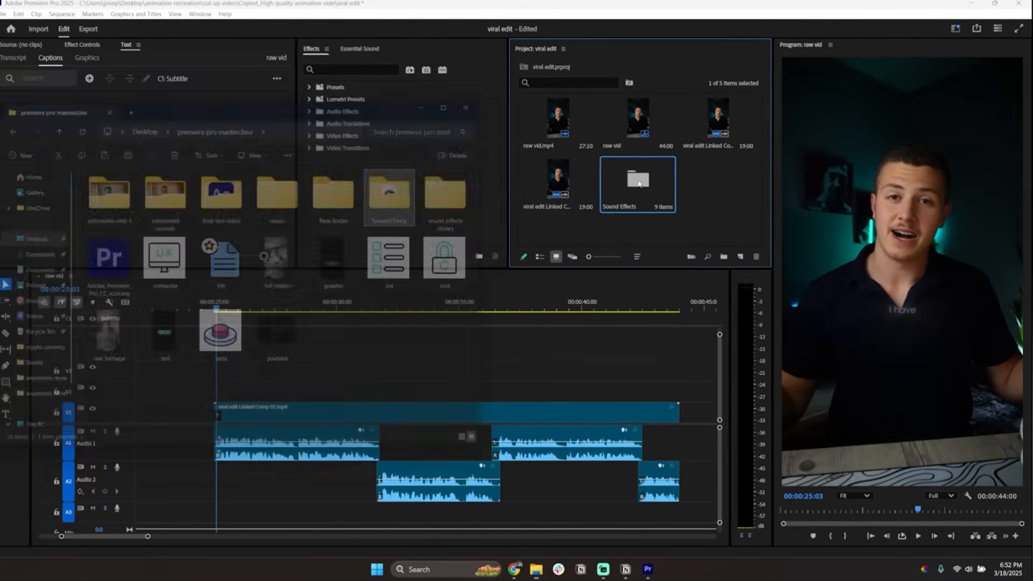
double_click(639, 183)
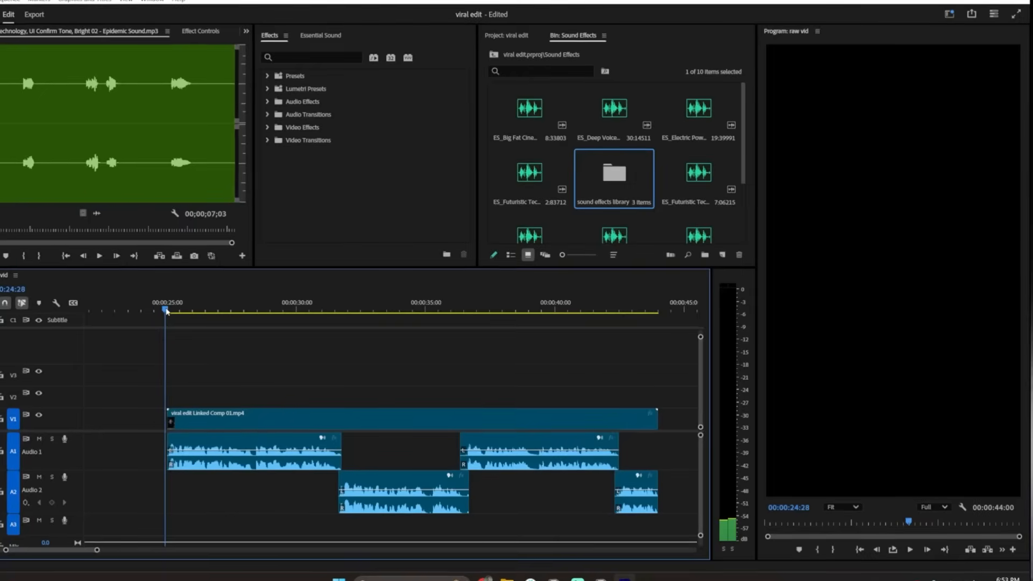
Mark the first whoosh in the Generic Long Whooshes sound and place it on Audio 2 at the edited clip's start
key(space)
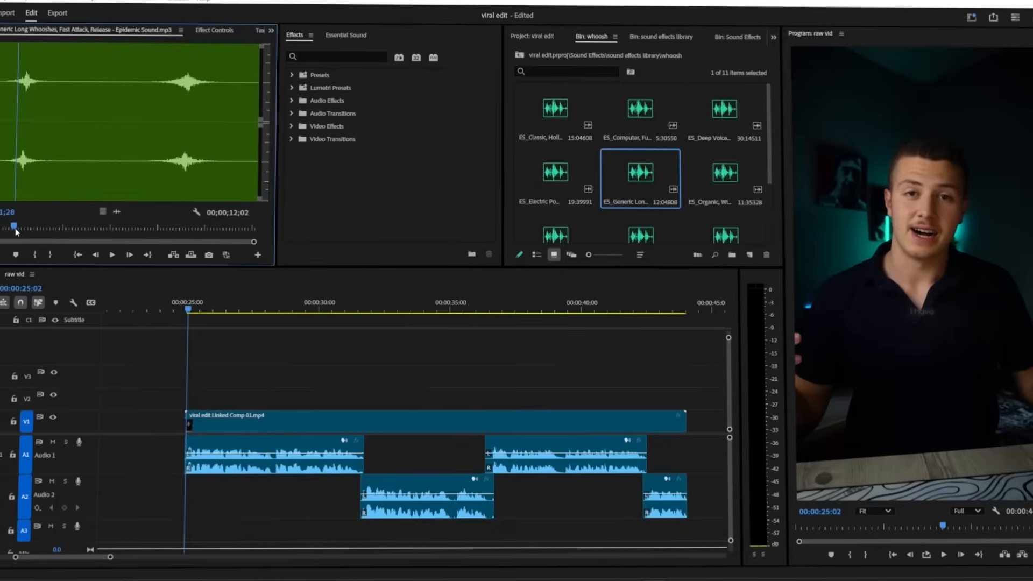
key(i)
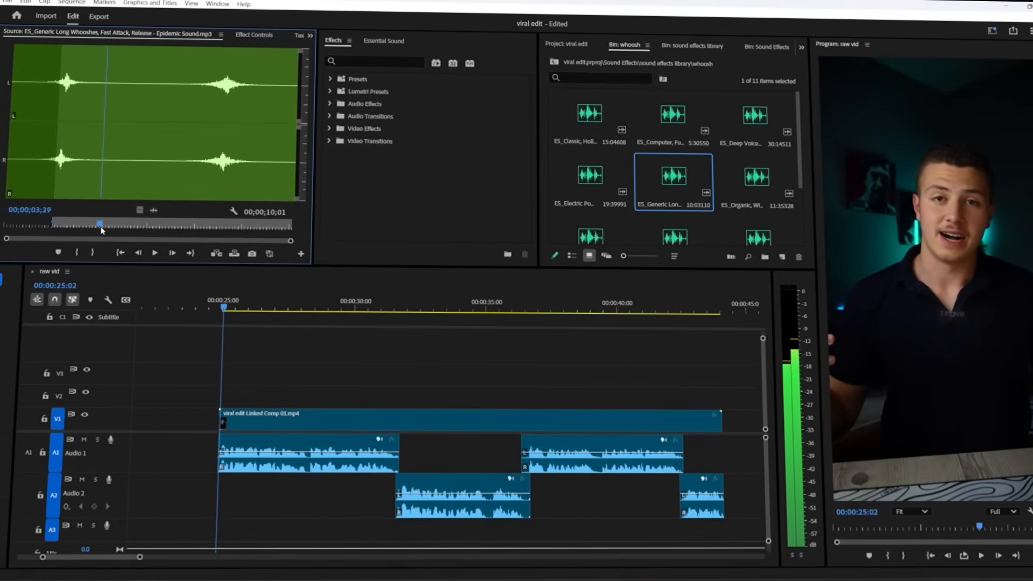
drag(47, 224, 104, 224)
key(o)
drag(198, 438, 225, 496)
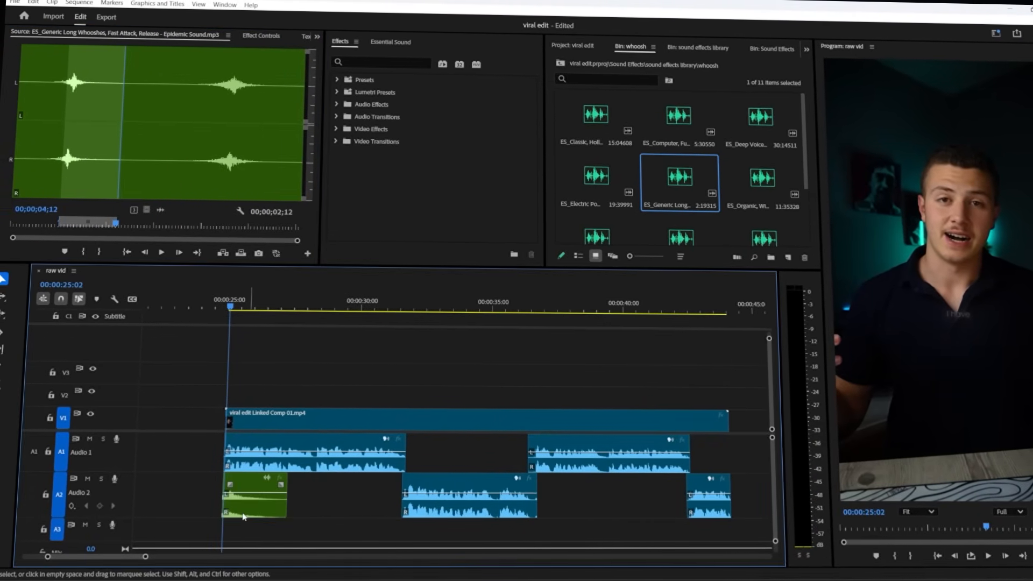
Preview the opening whoosh, and place the first tone of the Pop Up, Alert Tones sound on Audio 3 where the numbered diamonds appear
key(space)
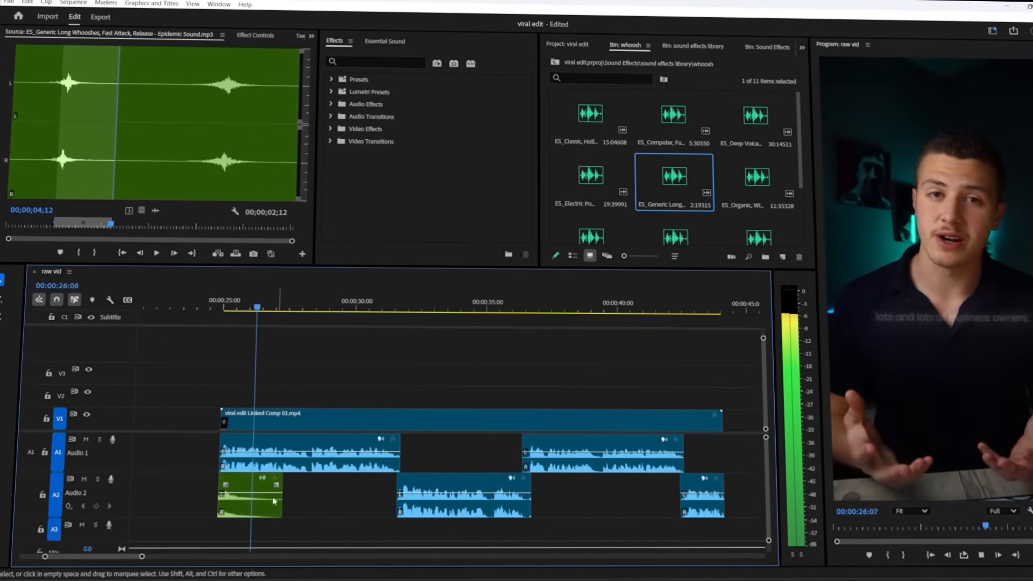
key(=)
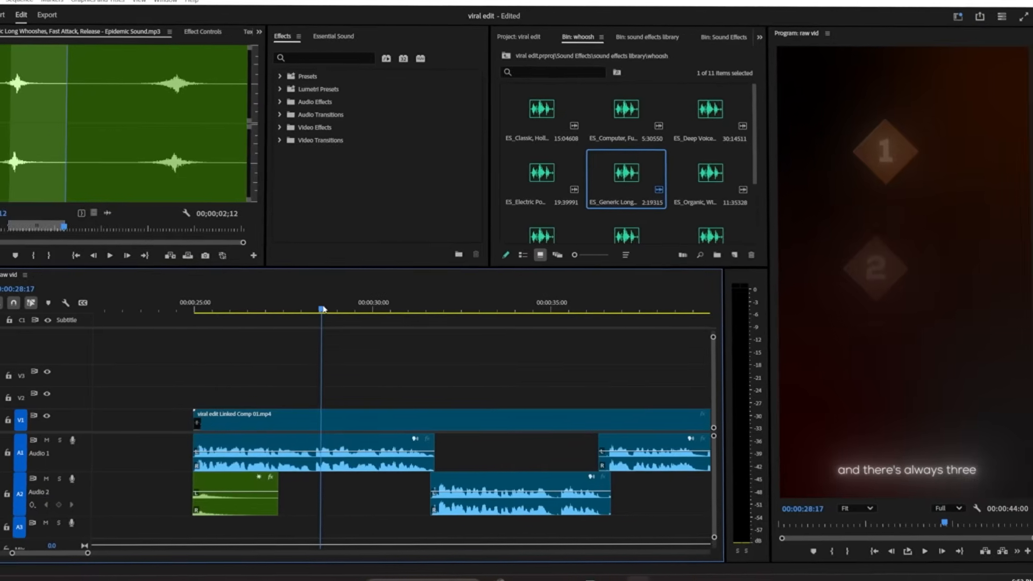
drag(306, 312, 328, 315)
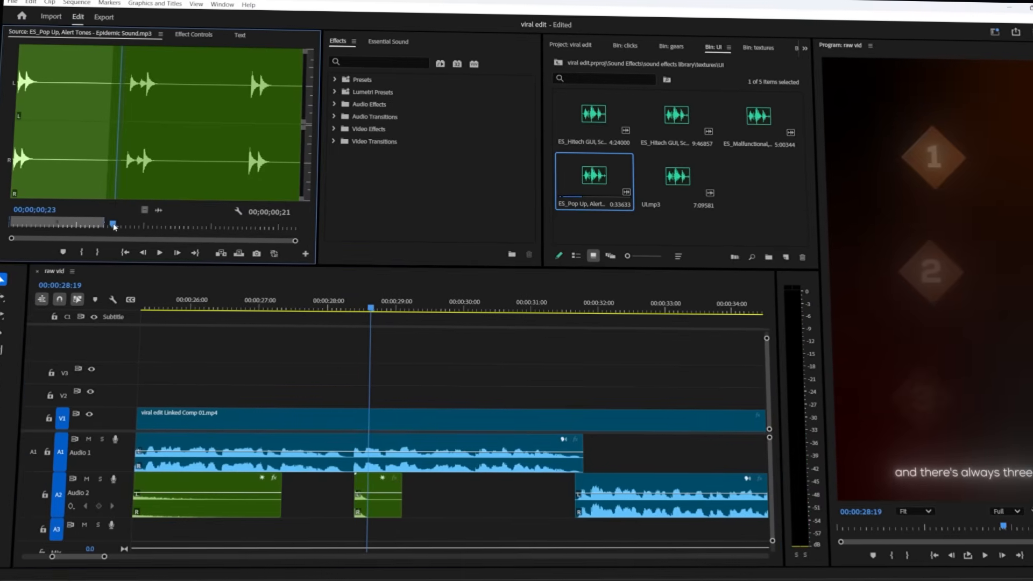
key(o)
drag(207, 230, 377, 529)
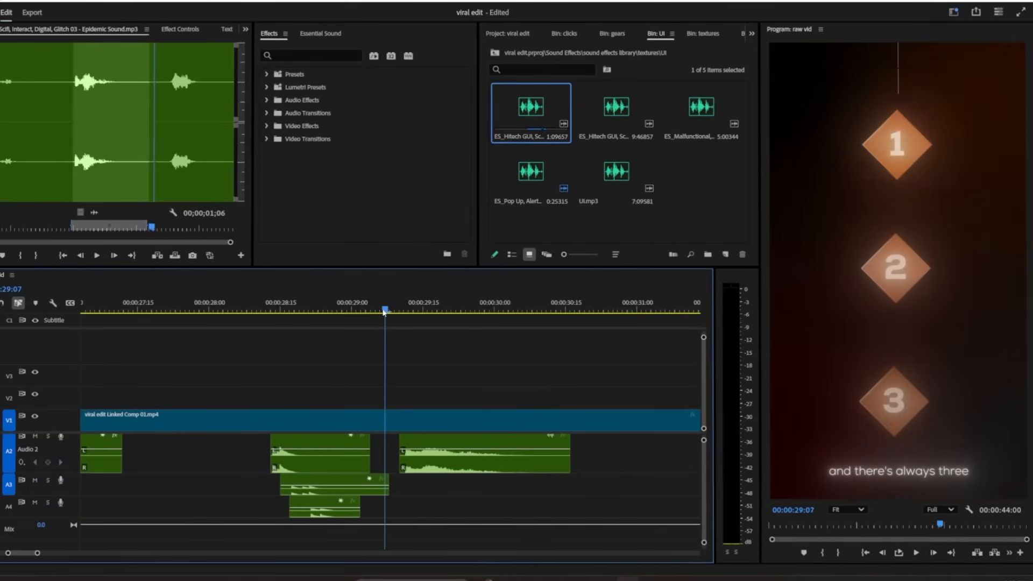
Shift the Hitech GUI glitch clip on Audio 2 earlier to start at 00:00:29:05, and adjust its gain by -10 dB
mouse_move(446, 471)
mouse_down()
mouse_move(417, 474)
mouse_move(433, 472)
mouse_up()
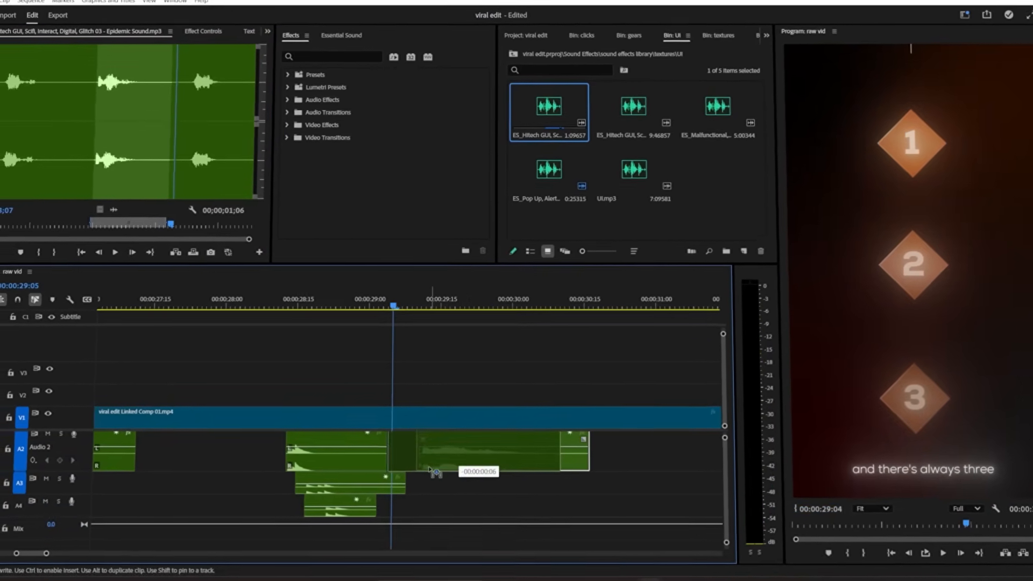
text(g-10)
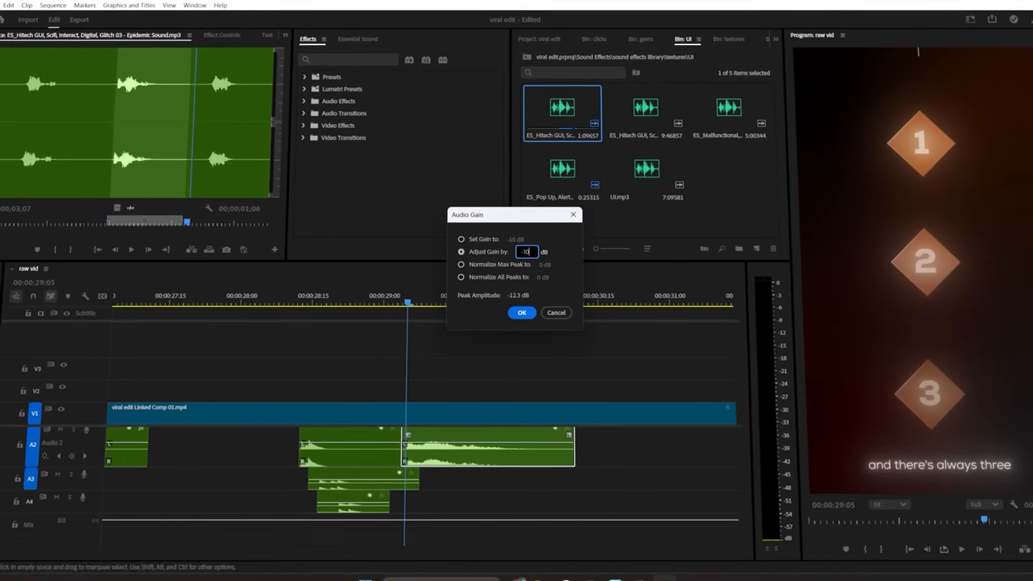
key(Return)
key(space)
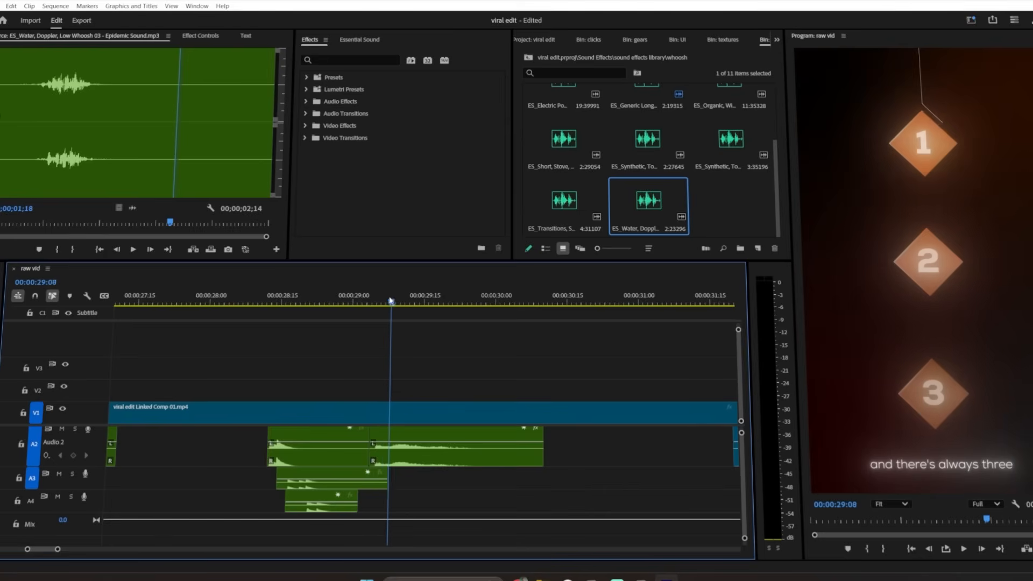